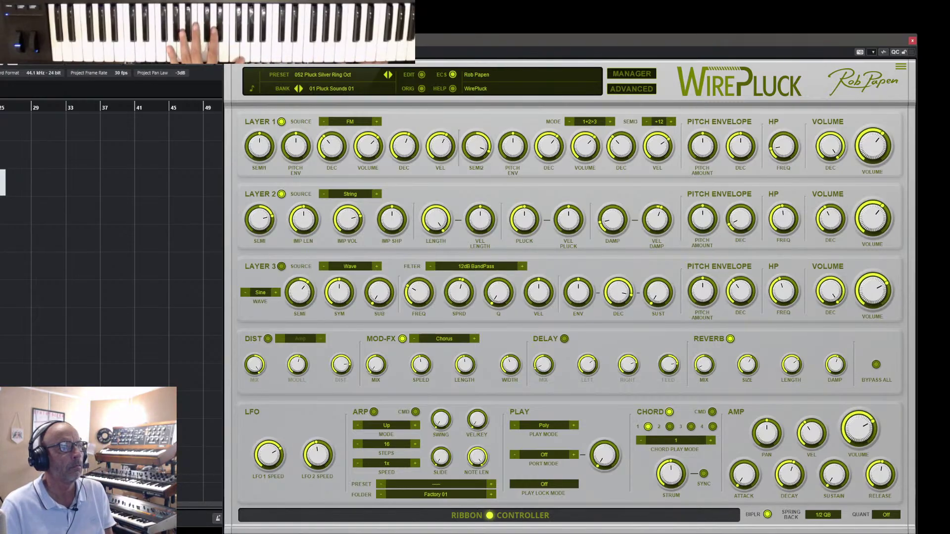
# - Load the Key Kind Off Piano preset from the 02 Synth Sounds 01 bank and display its synth controls
pyautogui.click(632, 74)
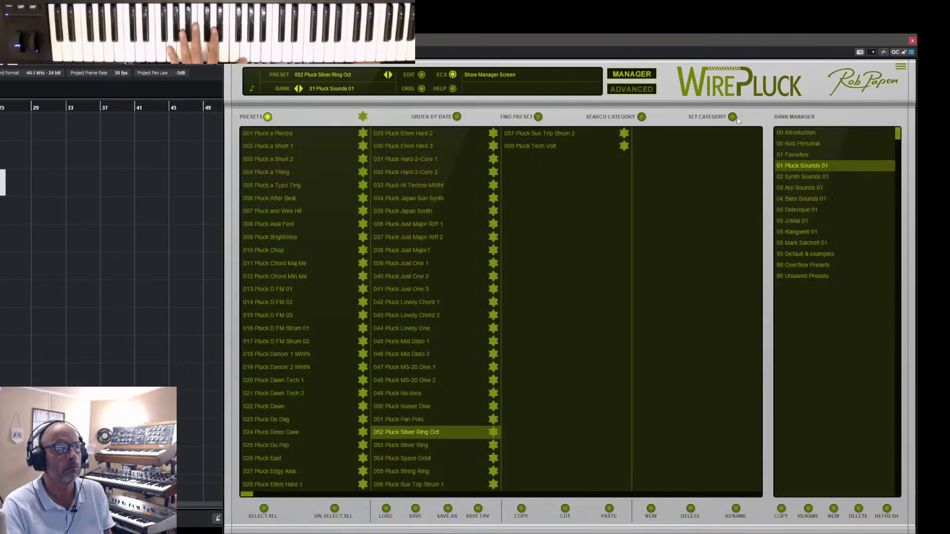
pyautogui.click(457, 117)
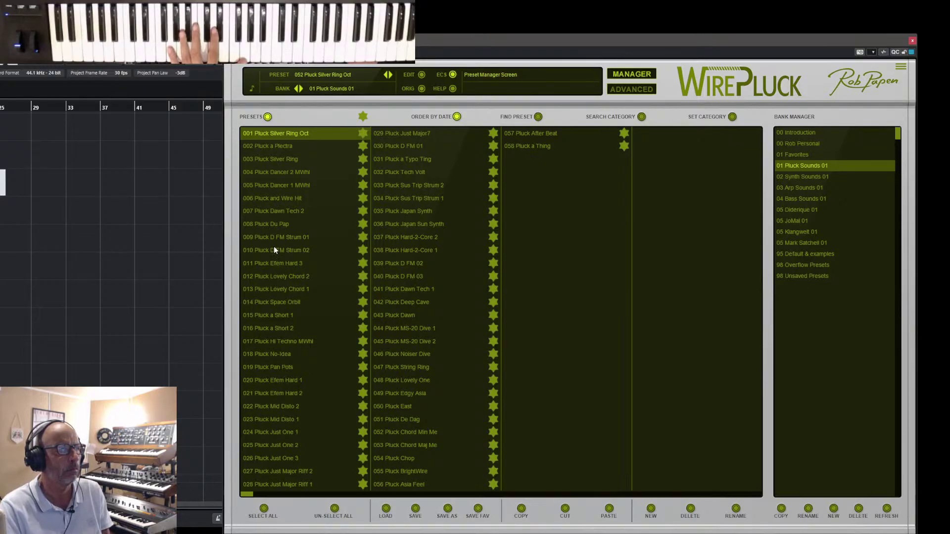
pyautogui.click(803, 177)
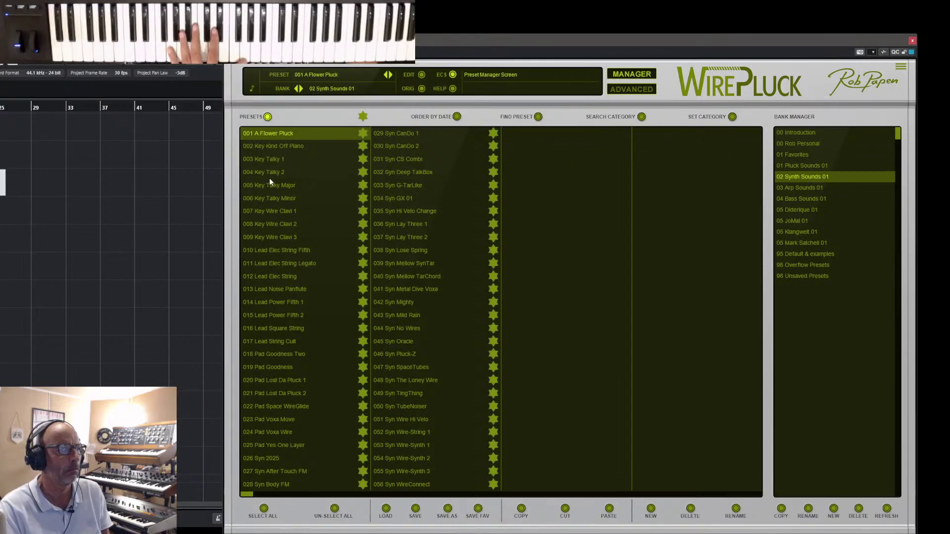
pyautogui.click(282, 148)
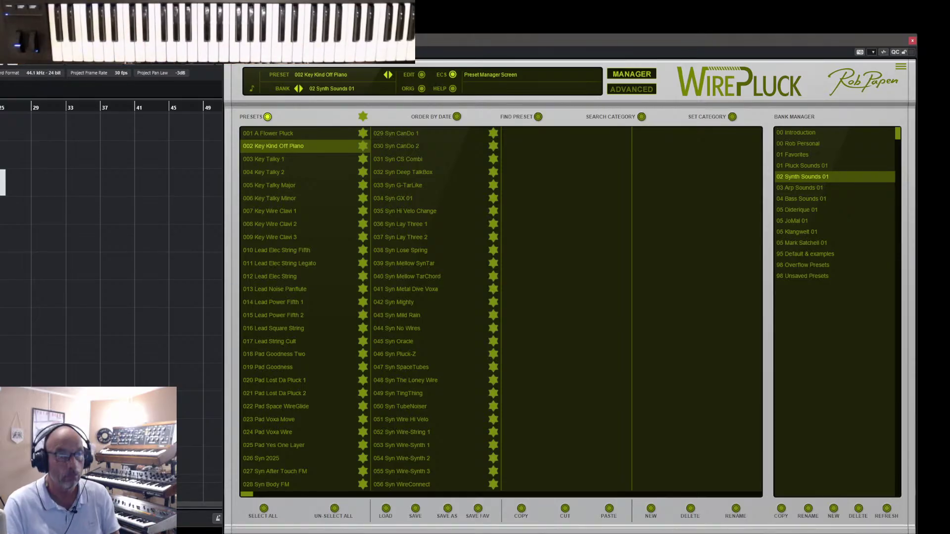
pyautogui.click(637, 74)
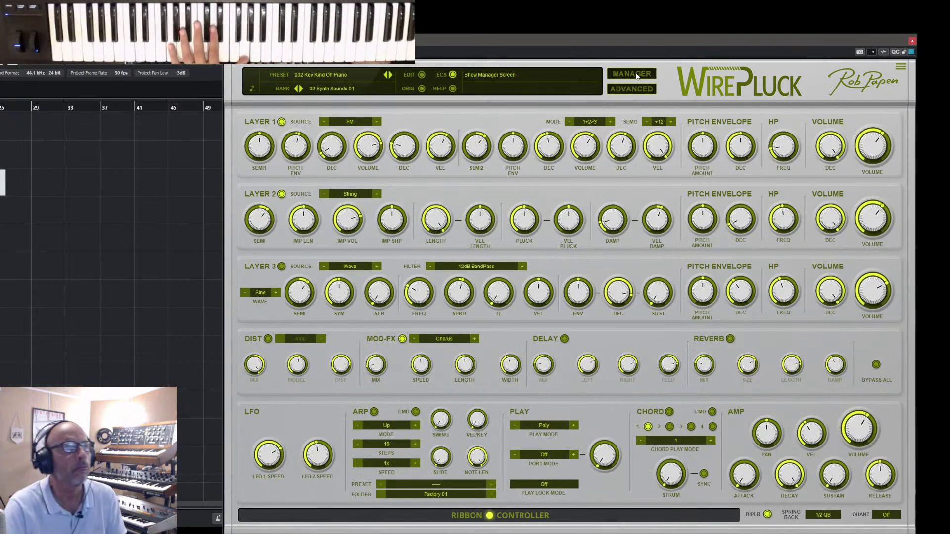
# - Order the Synth Sounds 01 presets by date, load Pad Goodness Two and display its synth controls
pyautogui.click(637, 74)
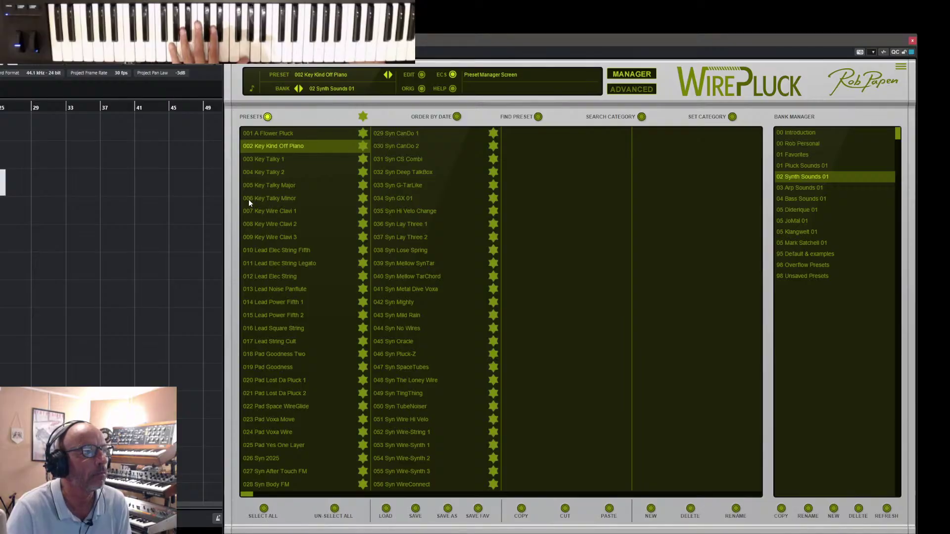
pyautogui.click(456, 117)
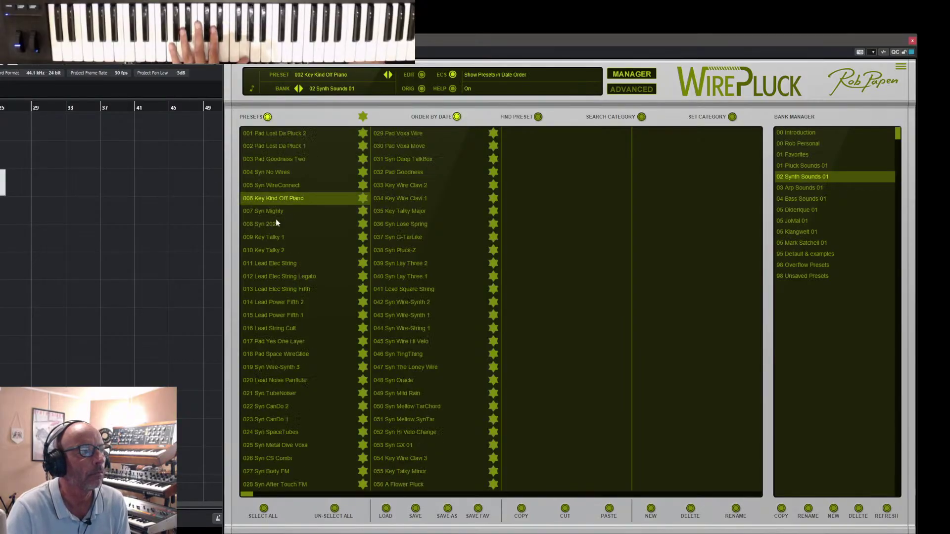
pyautogui.click(281, 160)
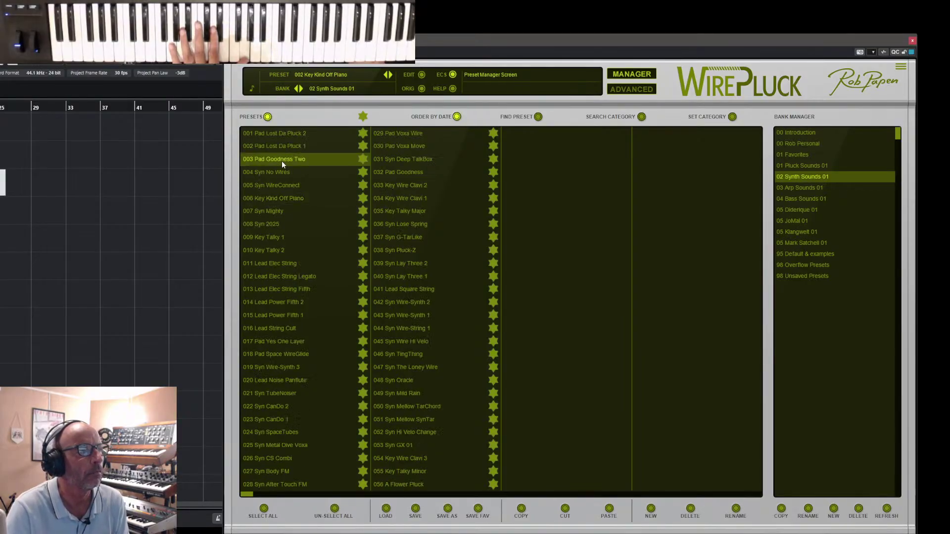
pyautogui.click(632, 75)
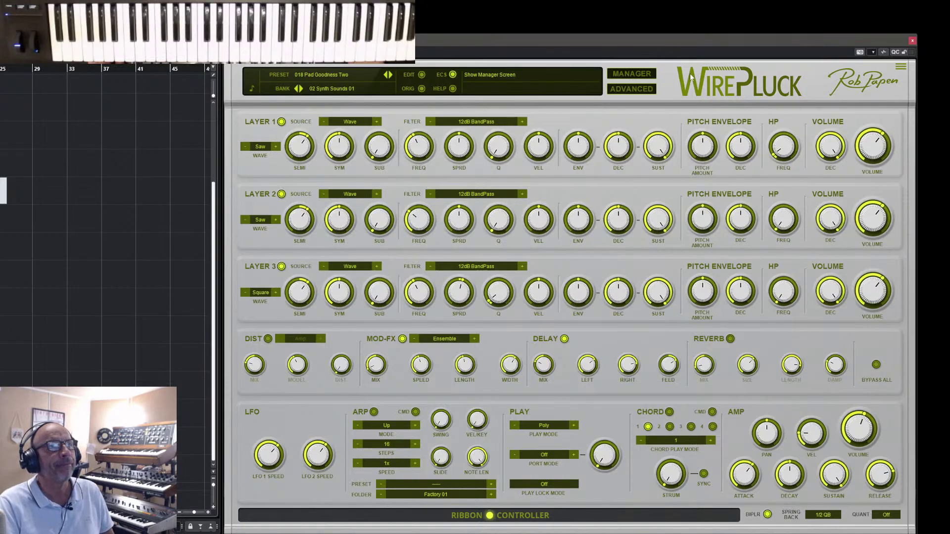
# - Load Pad Lost Da Pluck 1 and Pad Lost Da Pluck 2 in turn, displaying the synth controls for each
pyautogui.click(630, 73)
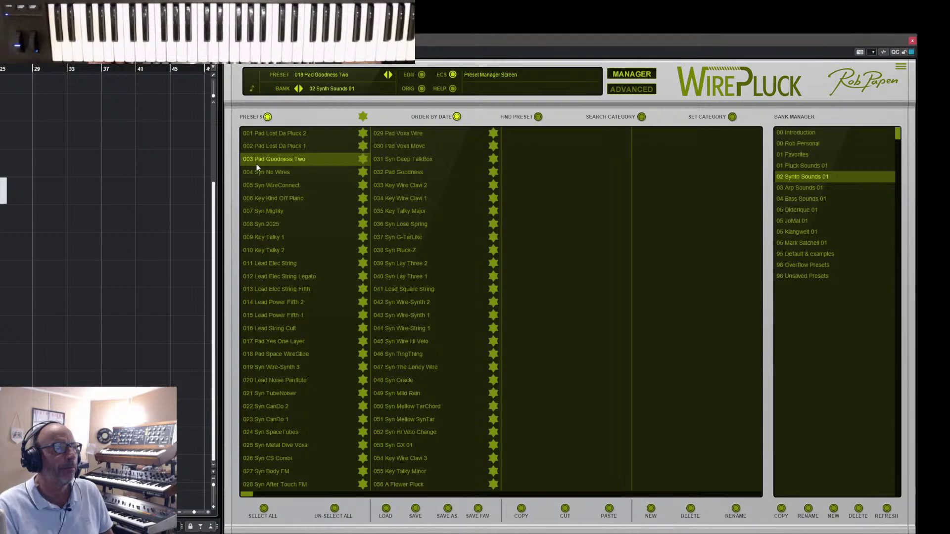
pyautogui.click(283, 146)
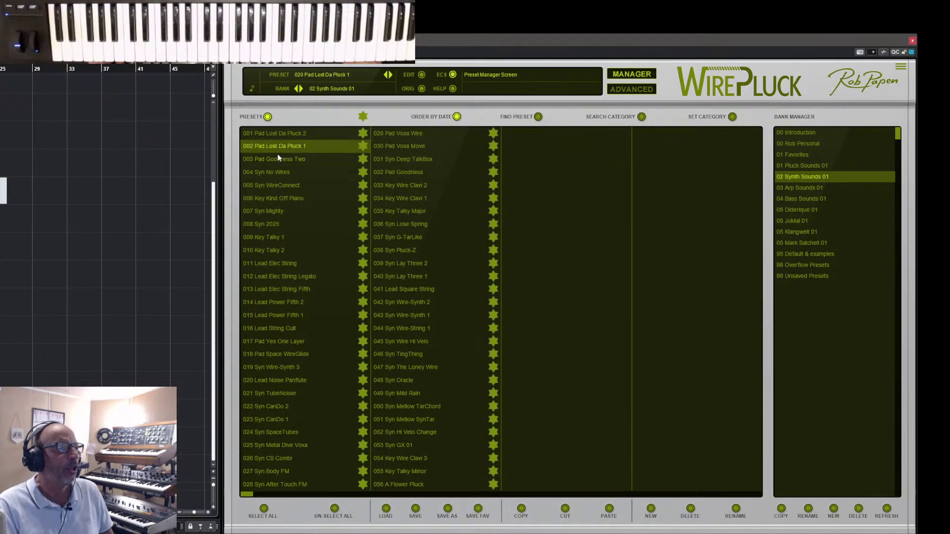
pyautogui.click(631, 75)
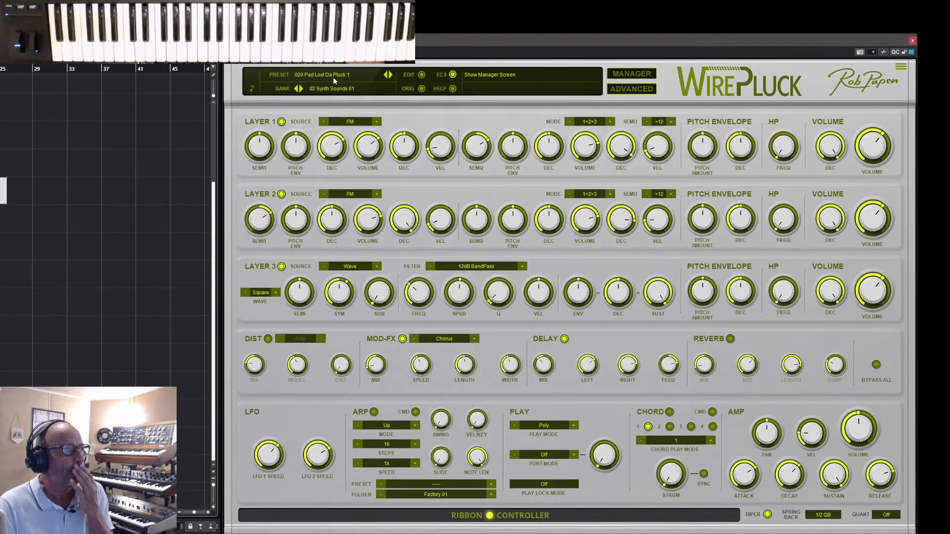
pyautogui.click(646, 76)
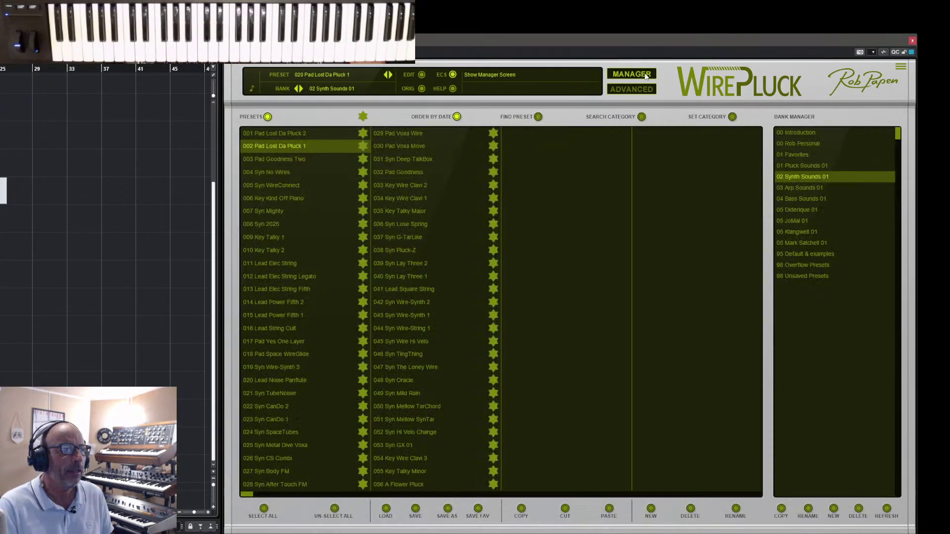
pyautogui.click(289, 134)
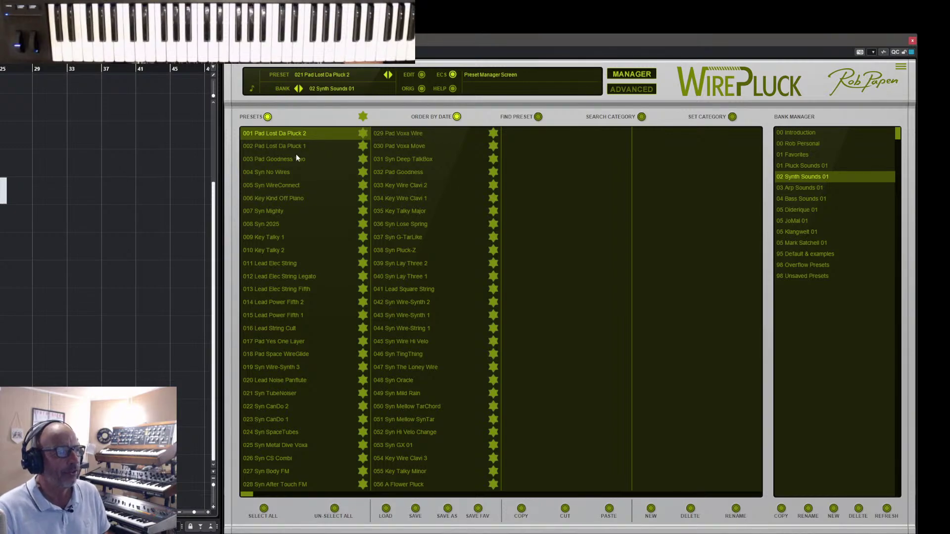
pyautogui.click(626, 75)
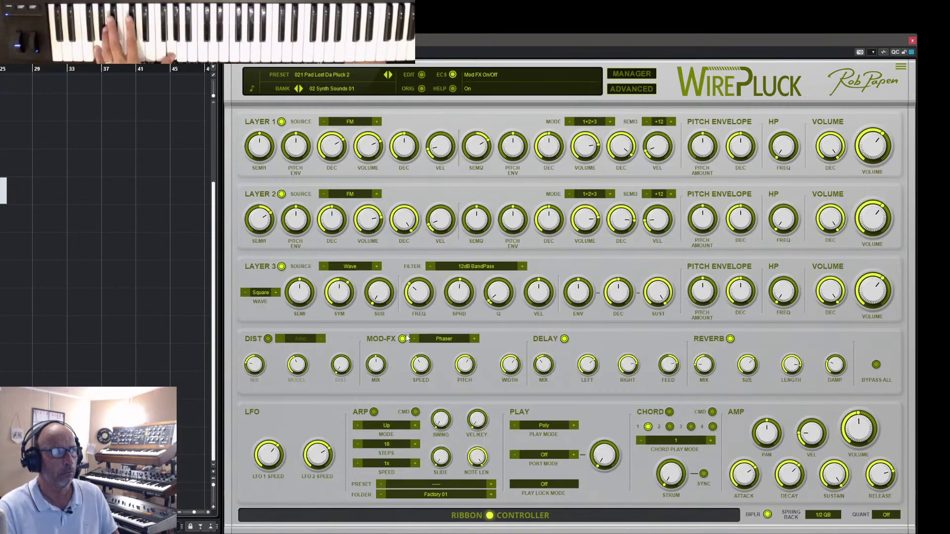
# - Switch to the 01 Pluck Sounds 01 bank and display the synth controls of its Pluck a Plectra preset
pyautogui.click(639, 77)
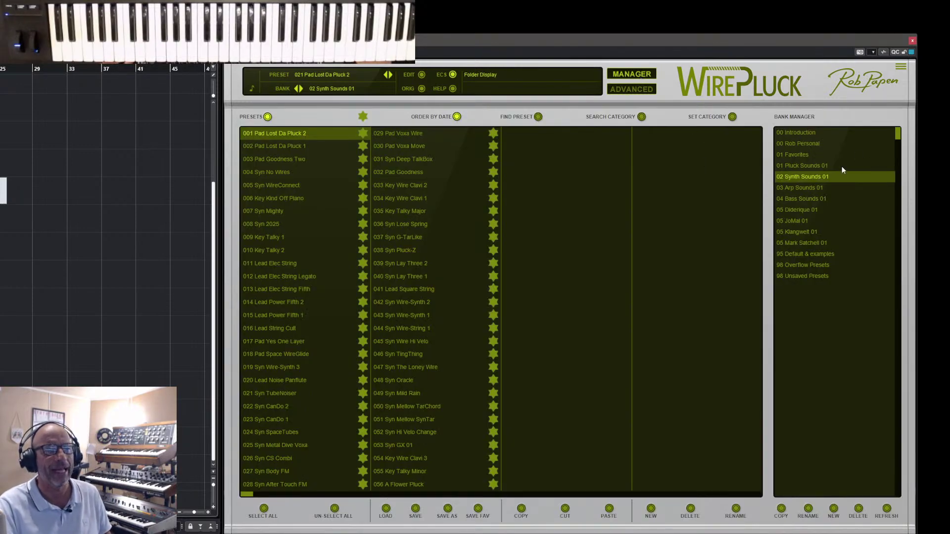
pyautogui.click(807, 165)
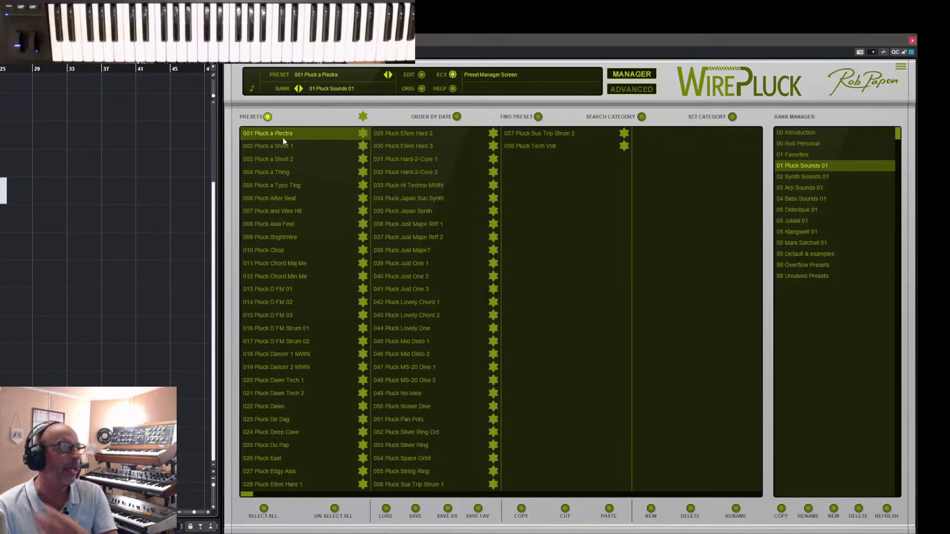
pyautogui.click(642, 74)
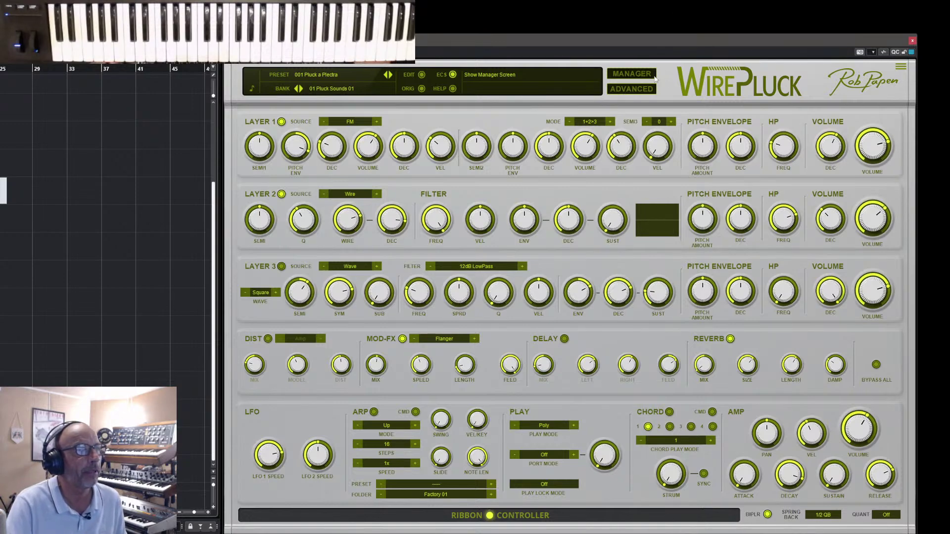
# - Order the Pluck Sounds 01 presets by date, load Pluck Silver Ring Oct and Pluck Silver Ring in turn, and display the latter's synth controls
pyautogui.click(627, 76)
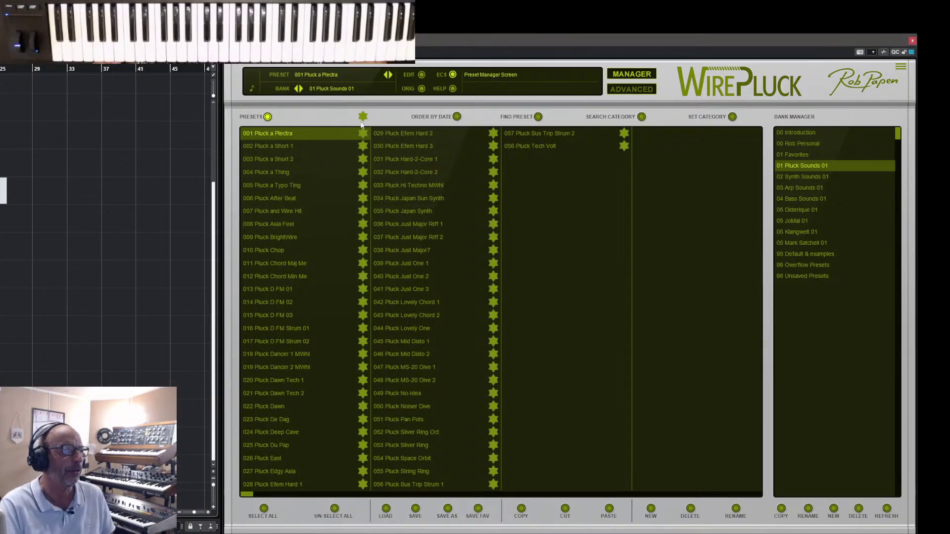
pyautogui.click(457, 116)
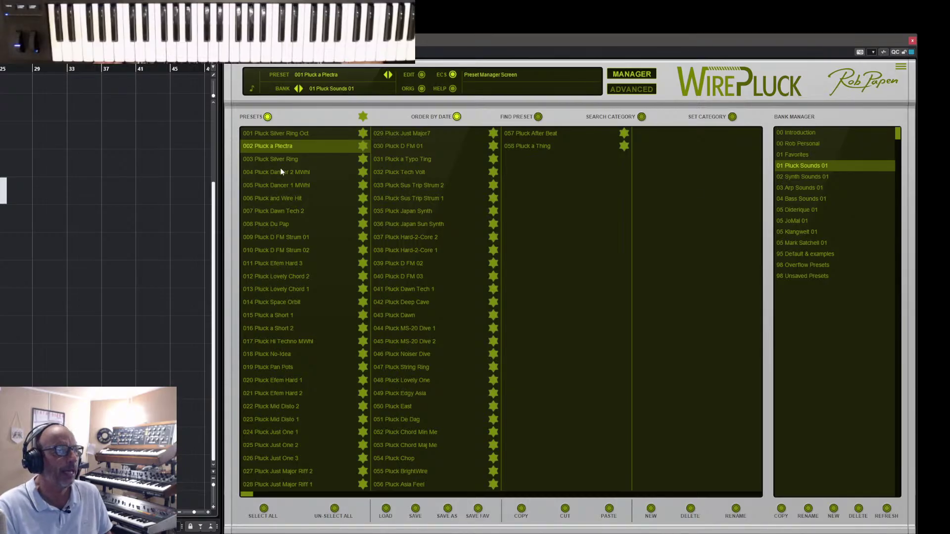
pyautogui.click(274, 132)
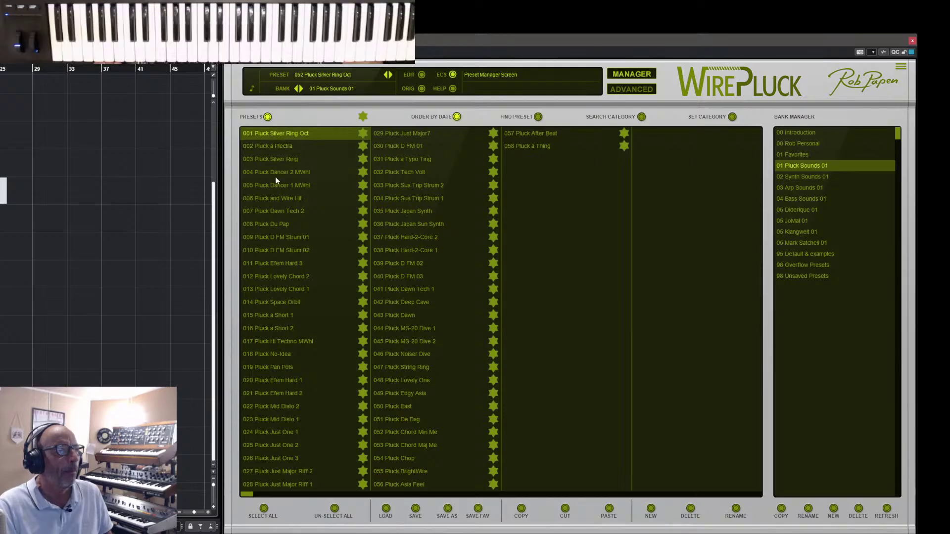
pyautogui.click(277, 160)
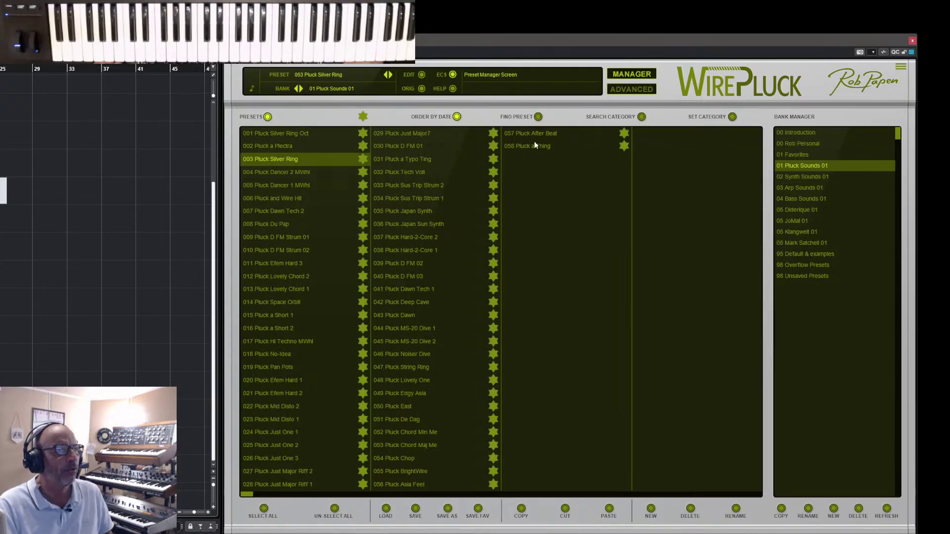
pyautogui.click(630, 75)
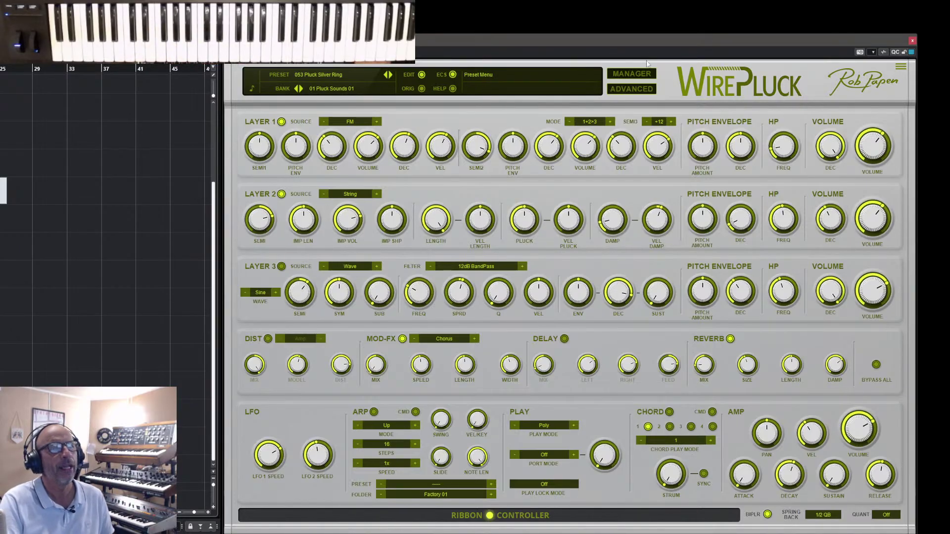
# - Load the Pluck Silver Ring Oct preset and open its advanced parameter view
pyautogui.click(634, 74)
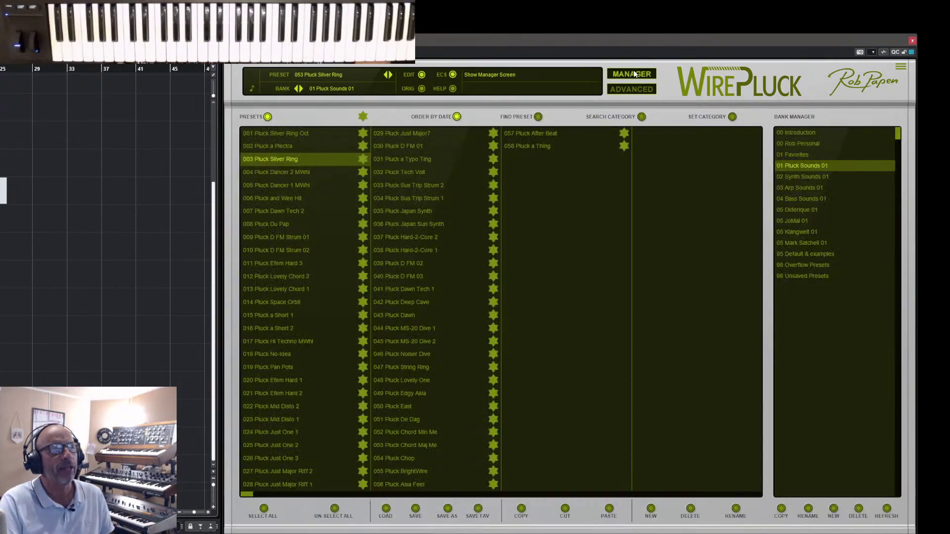
pyautogui.click(302, 135)
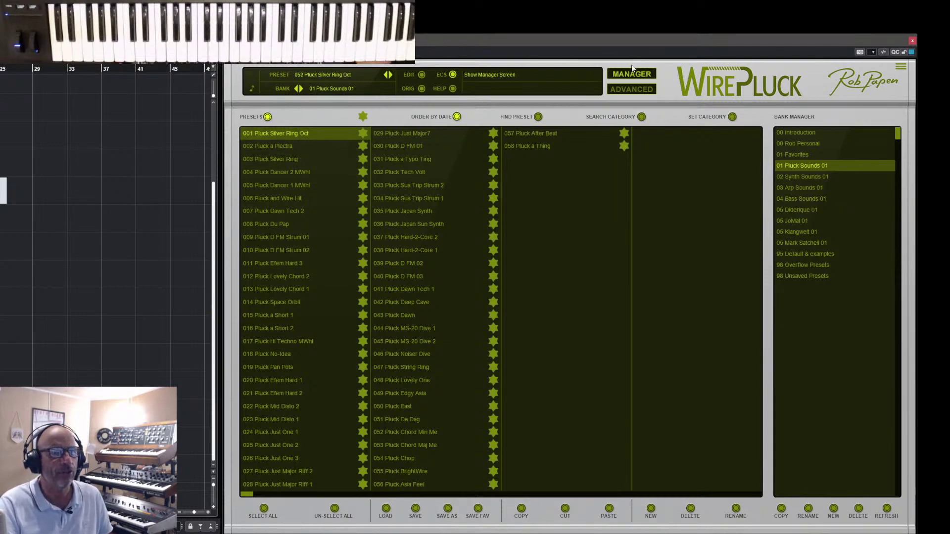
pyautogui.click(643, 91)
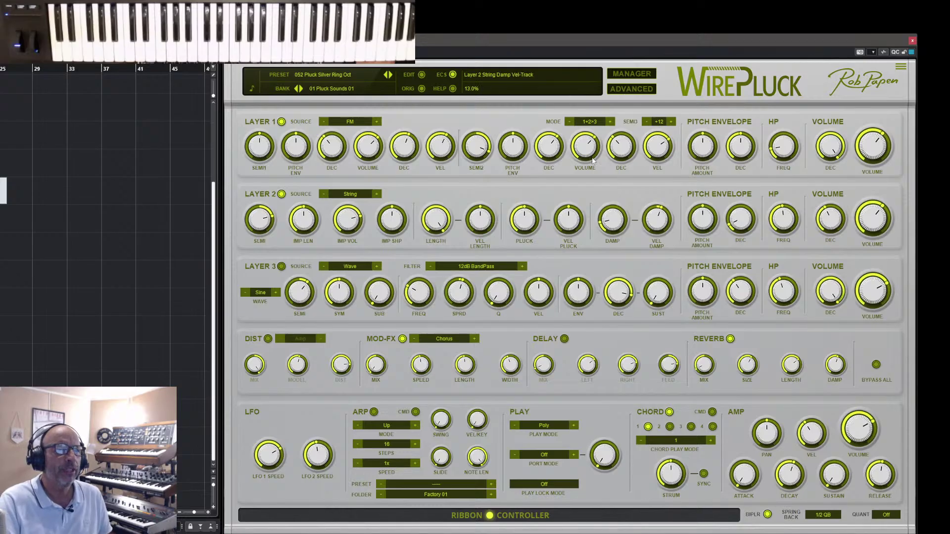
pyautogui.click(629, 90)
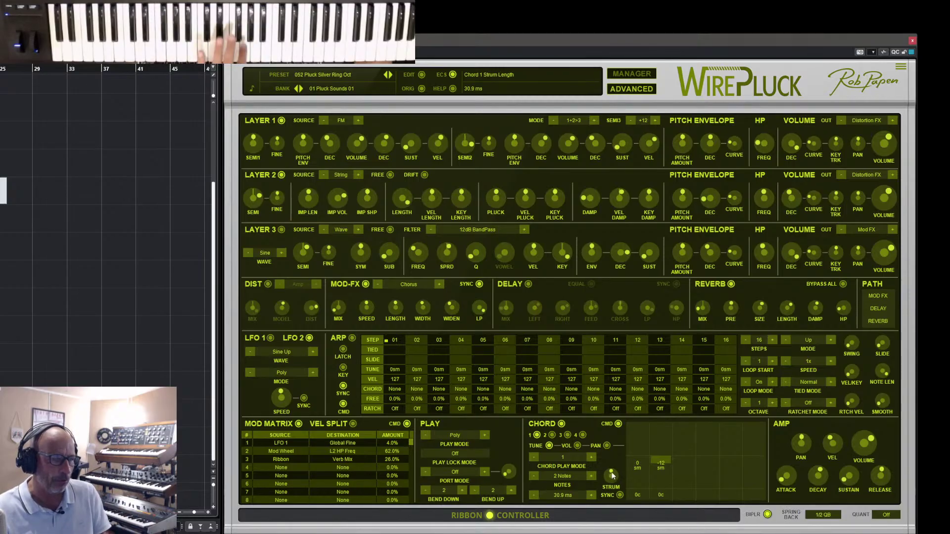
# - Set the strum length of chord 1 to 27.9 ms and show the volume levels of its notes
pyautogui.moveTo(612, 474); pyautogui.dragTo(616, 433)
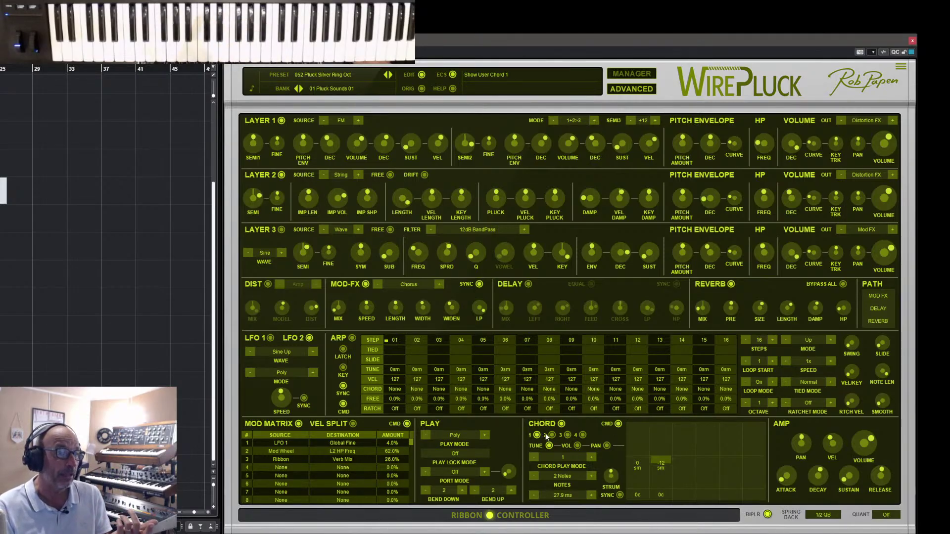
pyautogui.click(576, 445)
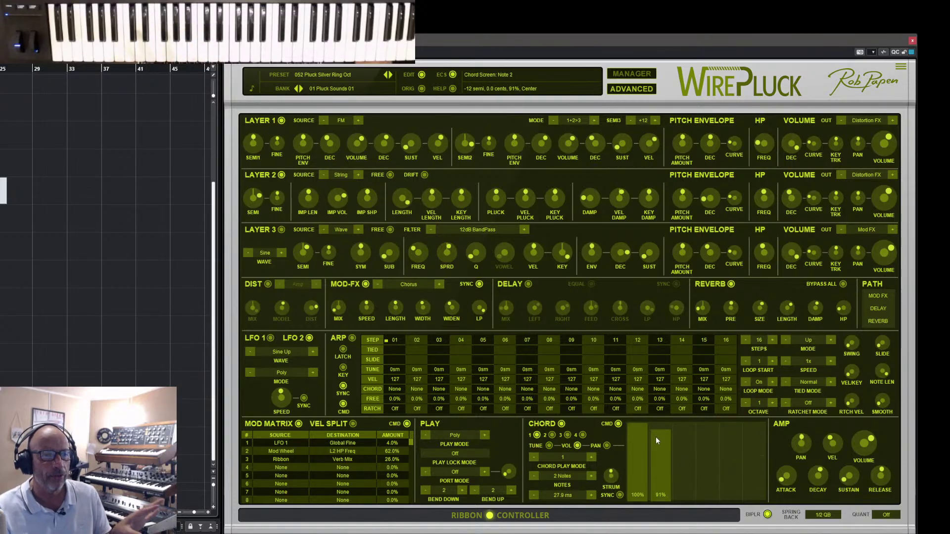
pyautogui.click(559, 457)
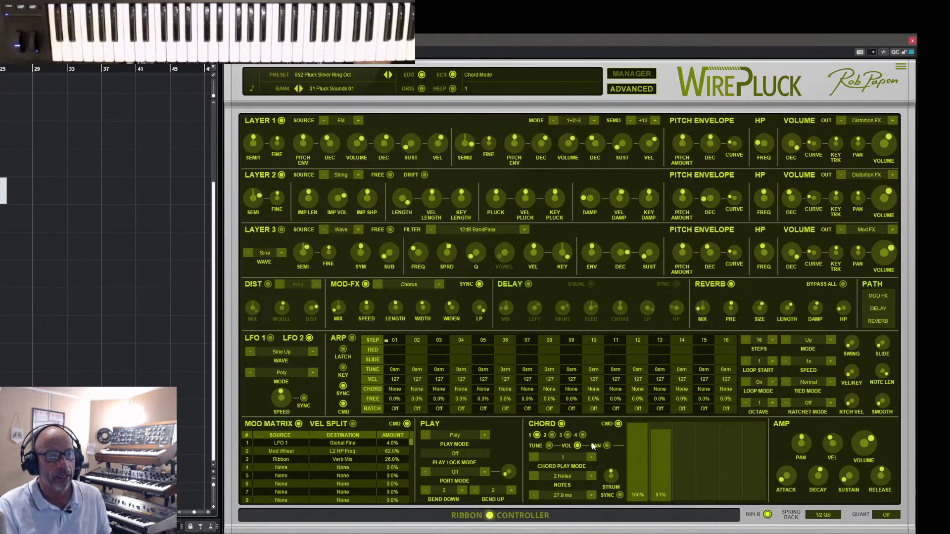
# - Try panning the first note of chord 1 to 5R and the second to 61R, and restore the preset's original settings
pyautogui.click(607, 446)
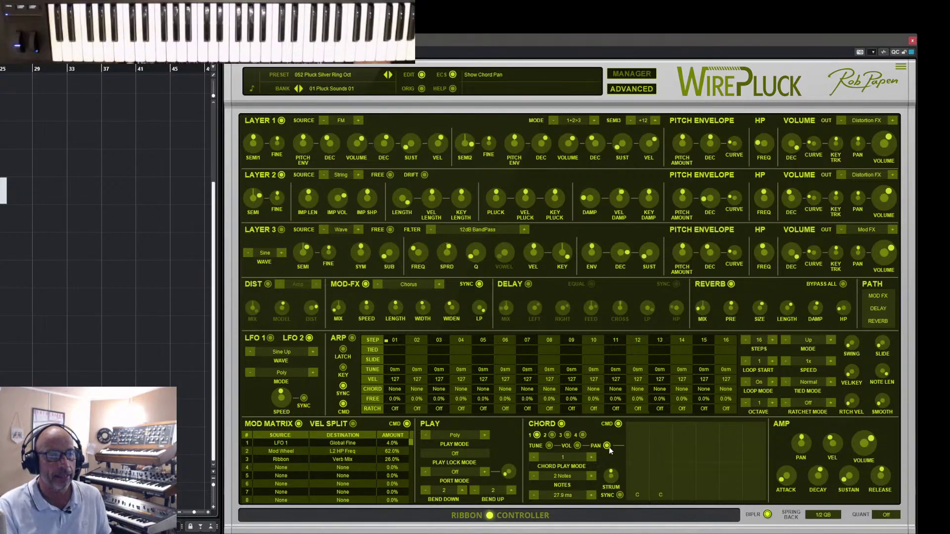
pyautogui.click(639, 472)
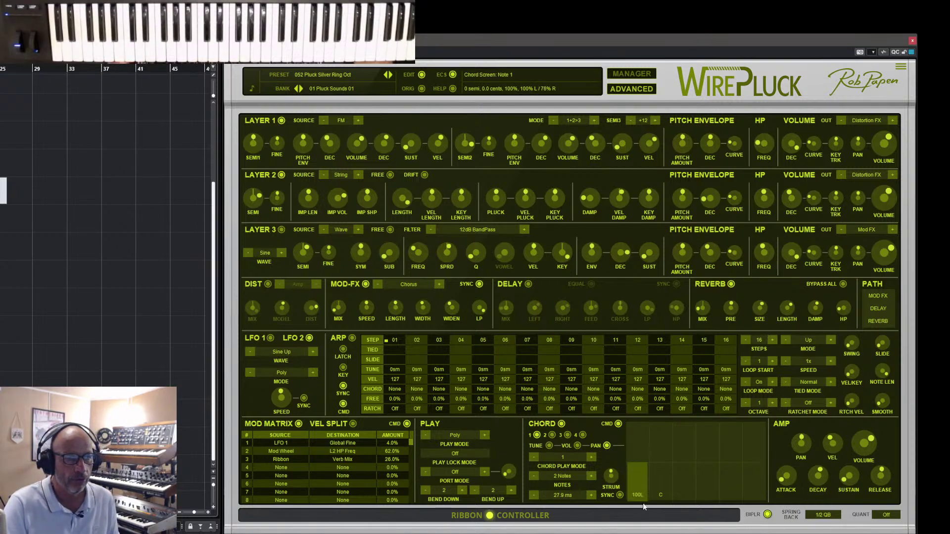
pyautogui.click(658, 438)
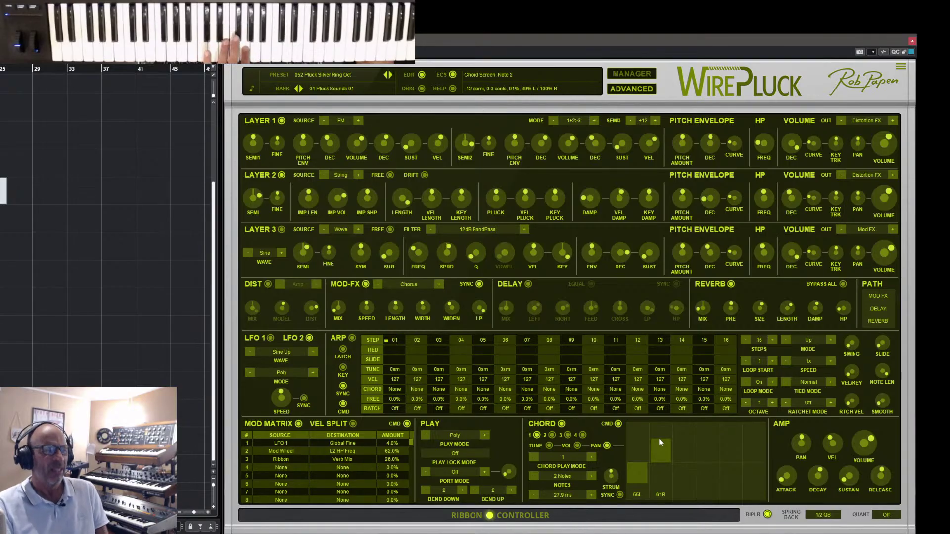
pyautogui.moveTo(631, 473); pyautogui.dragTo(637, 461)
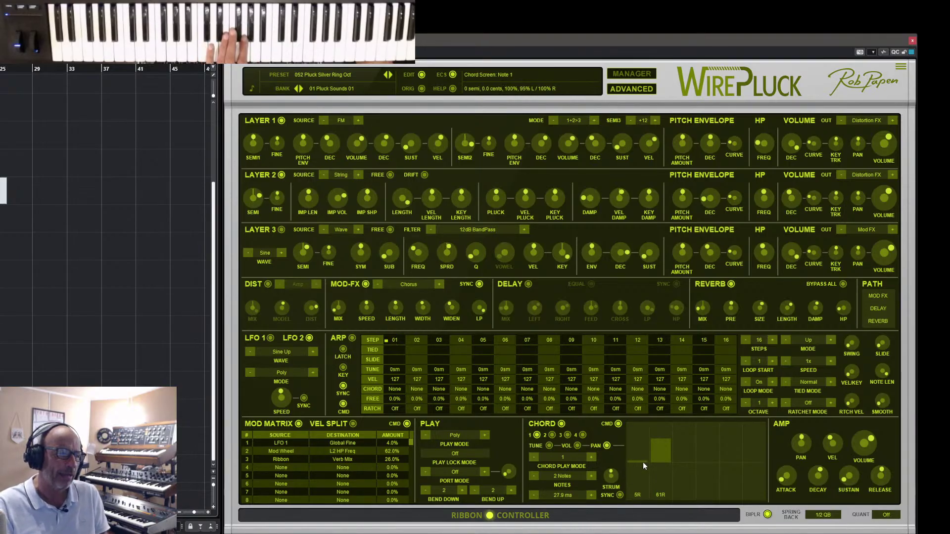
pyautogui.click(421, 89)
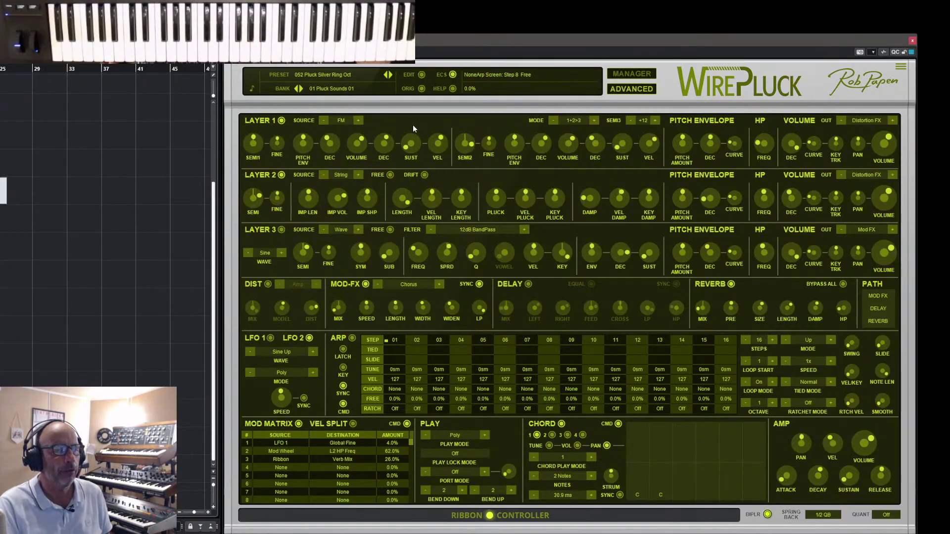
# - Open the date-ordered preset manager and load Pluck Silver Ring, Pluck Silver Ring Oct and Pluck a Plectra in turn
pyautogui.click(631, 75)
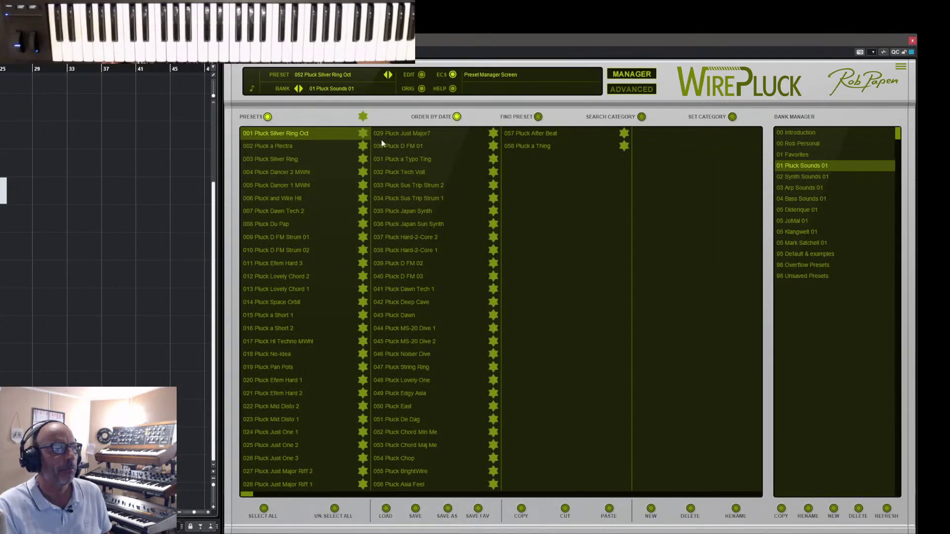
pyautogui.click(456, 117)
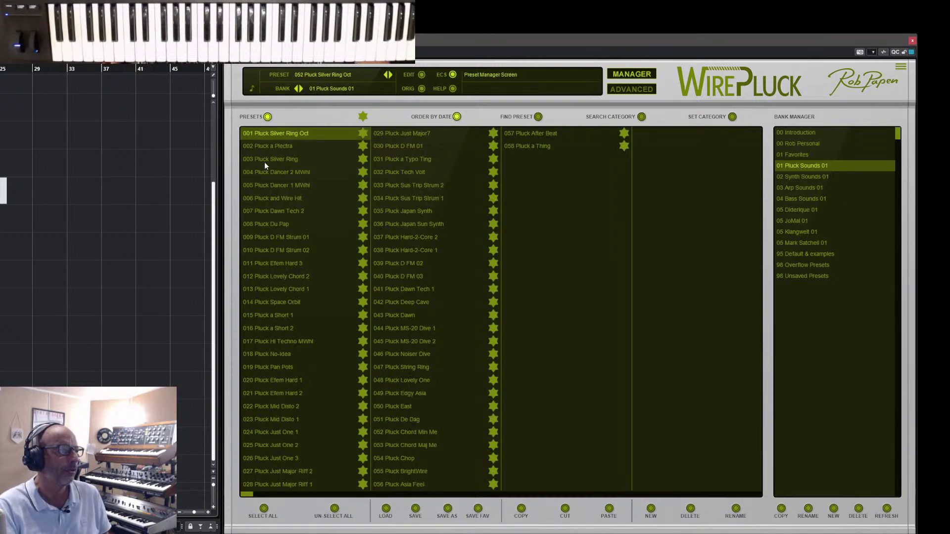
pyautogui.click(269, 159)
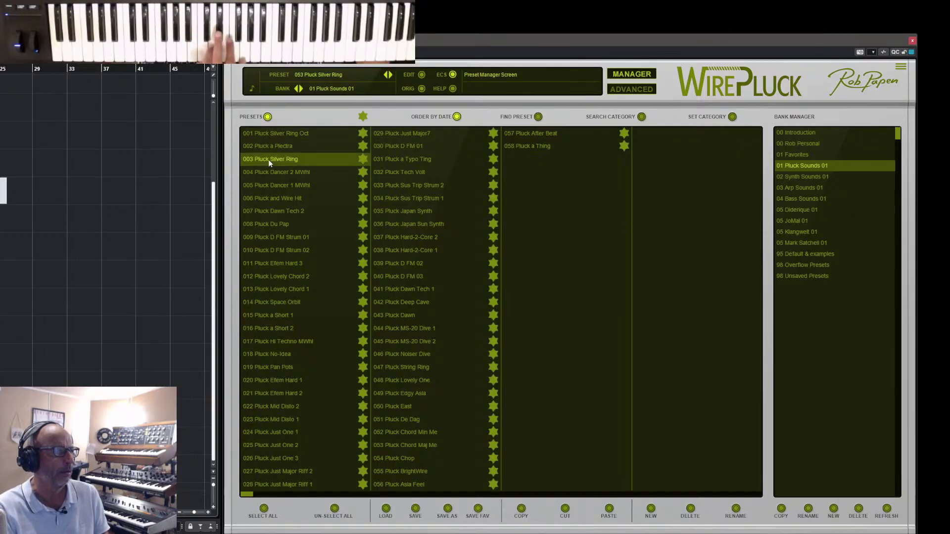
pyautogui.click(286, 137)
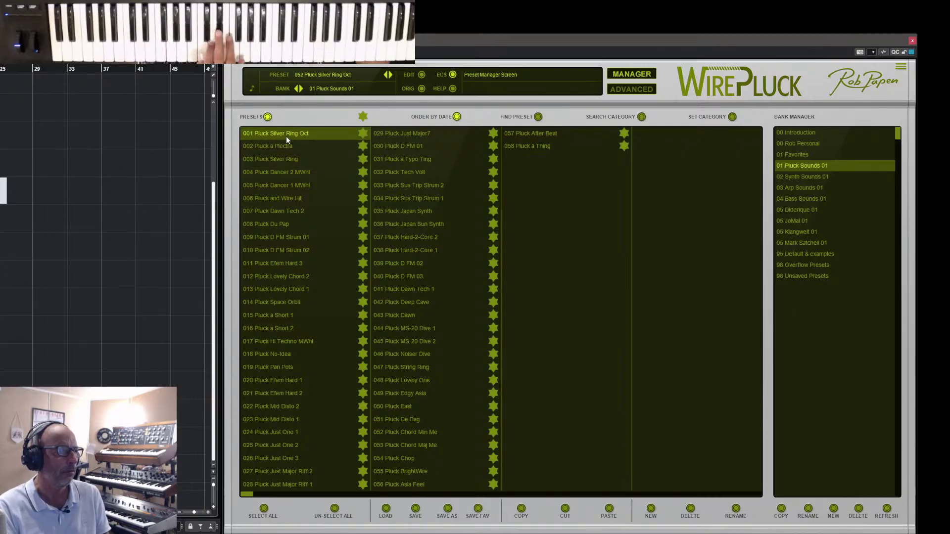
pyautogui.click(276, 148)
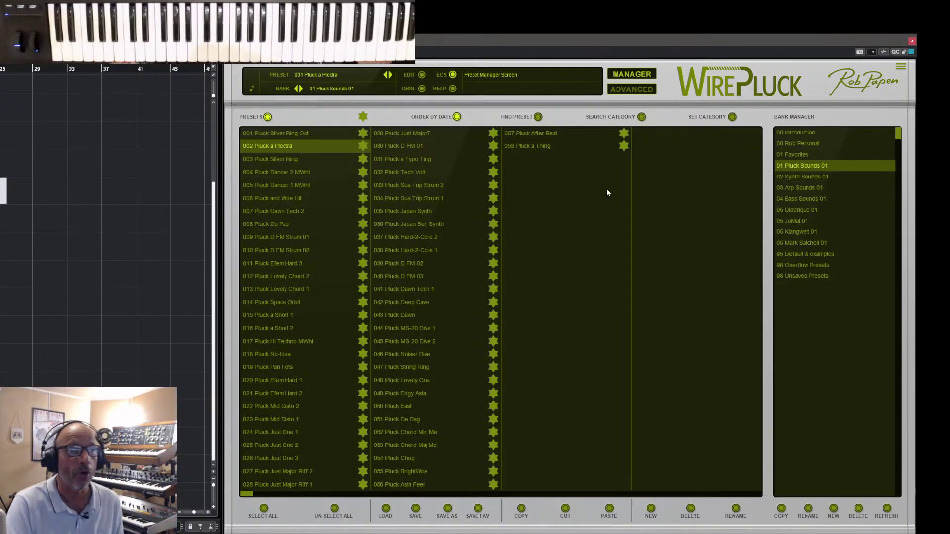
# - Open the 00 Rob Personal bank, audition Lead Noise Flute, Lead Wave Noise and Syn After Beater, and view the last preset's advanced parameters
pyautogui.click(808, 145)
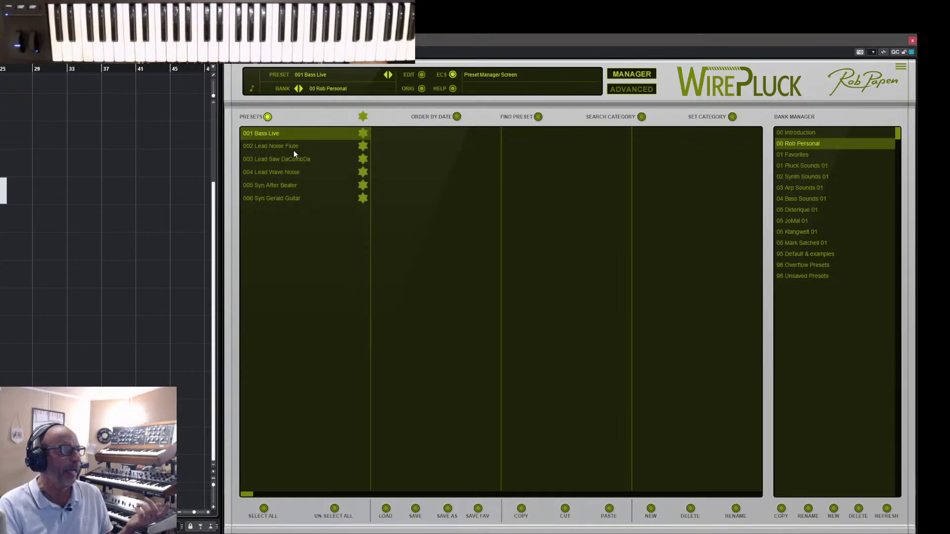
pyautogui.click(272, 146)
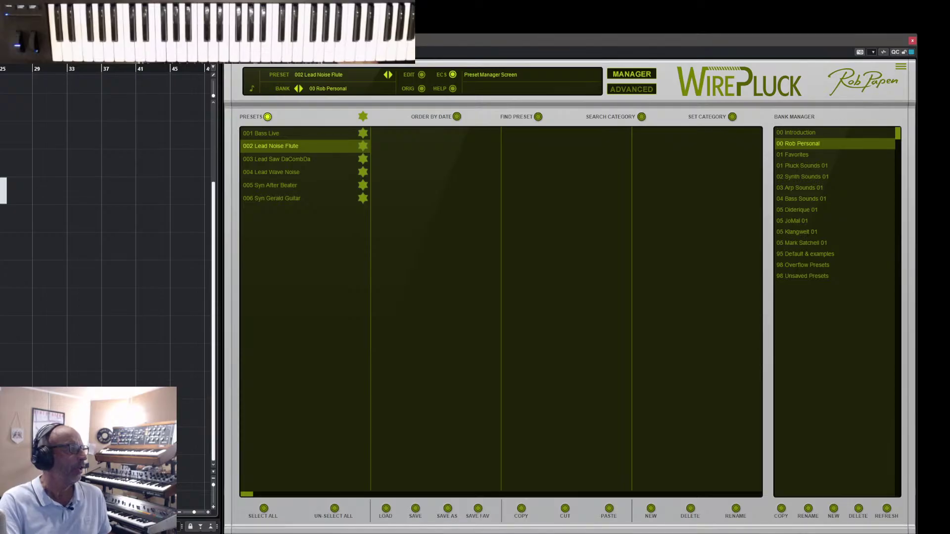
pyautogui.scroll(5, 208, 212)
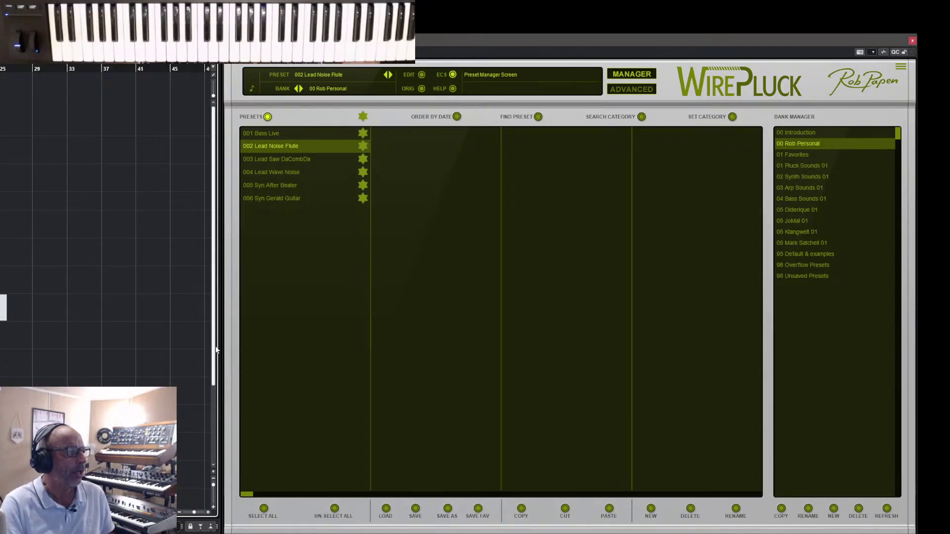
pyautogui.moveTo(214, 350); pyautogui.dragTo(213, 428)
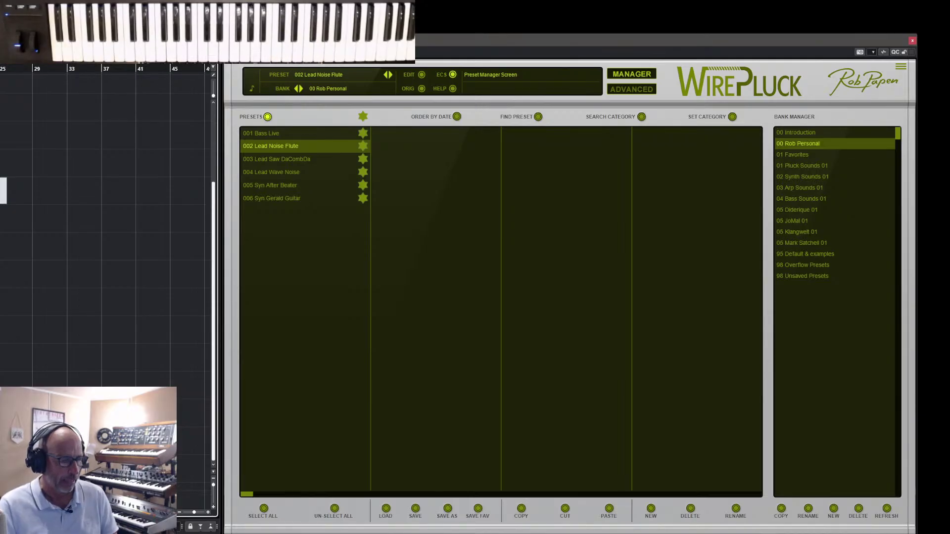
pyautogui.click(276, 177)
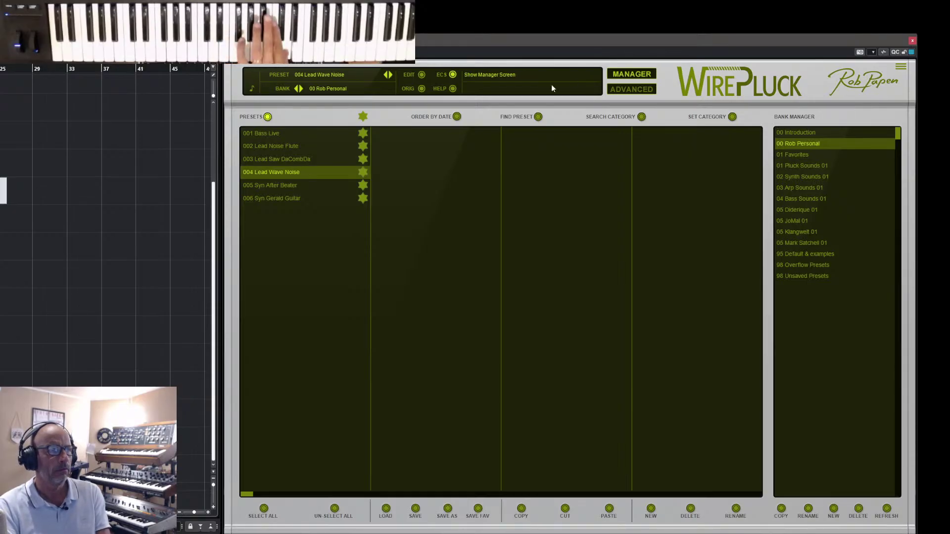
pyautogui.click(276, 187)
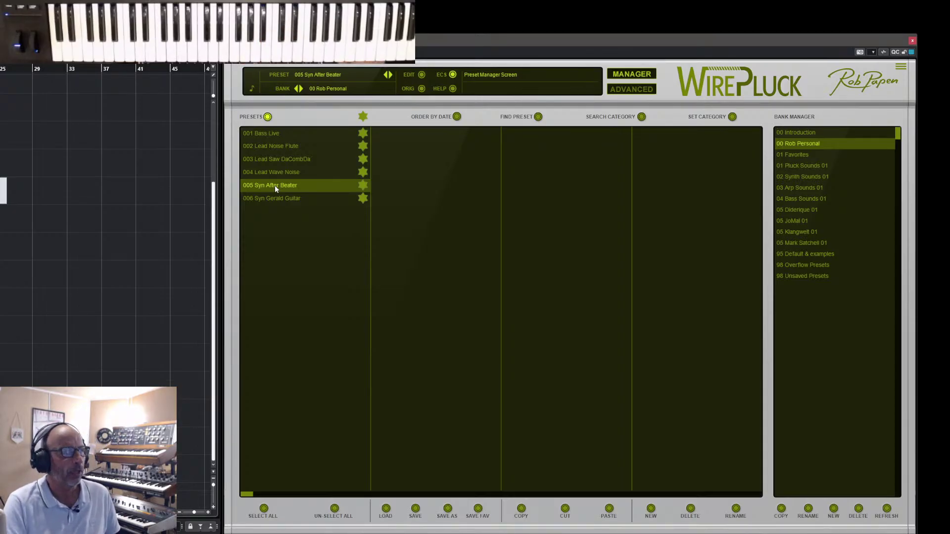
pyautogui.click(635, 86)
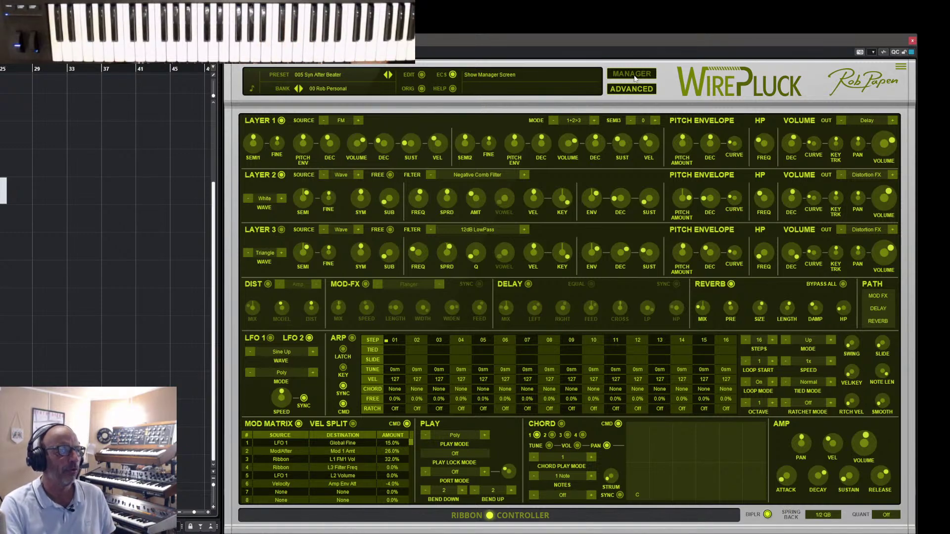
# - Rename the preset Syn After Beater as Pluck After Beater in the preset manager
pyautogui.click(634, 76)
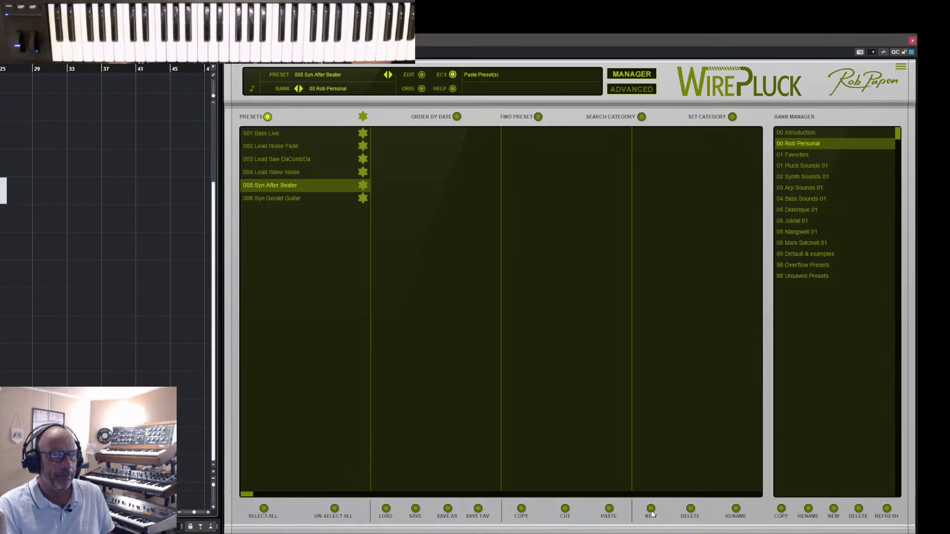
pyautogui.click(737, 510)
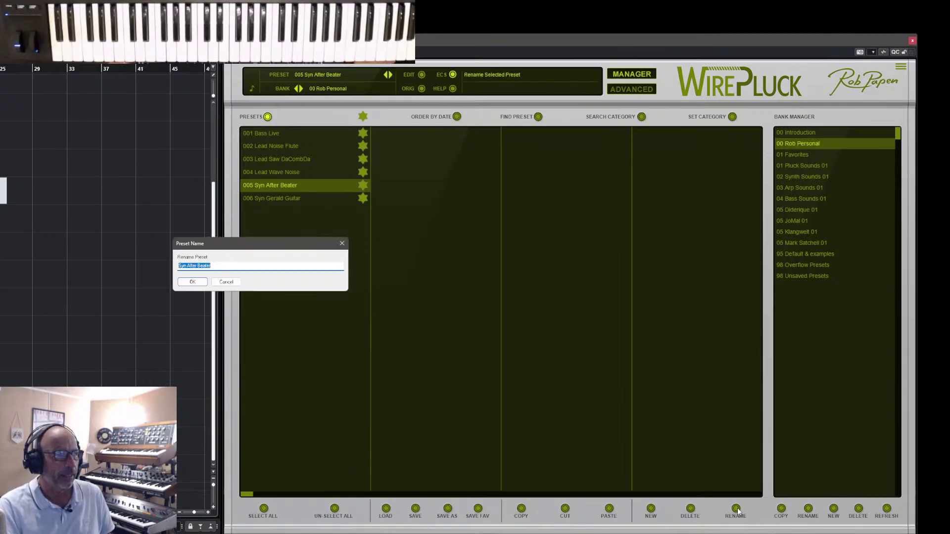
pyautogui.click(194, 269)
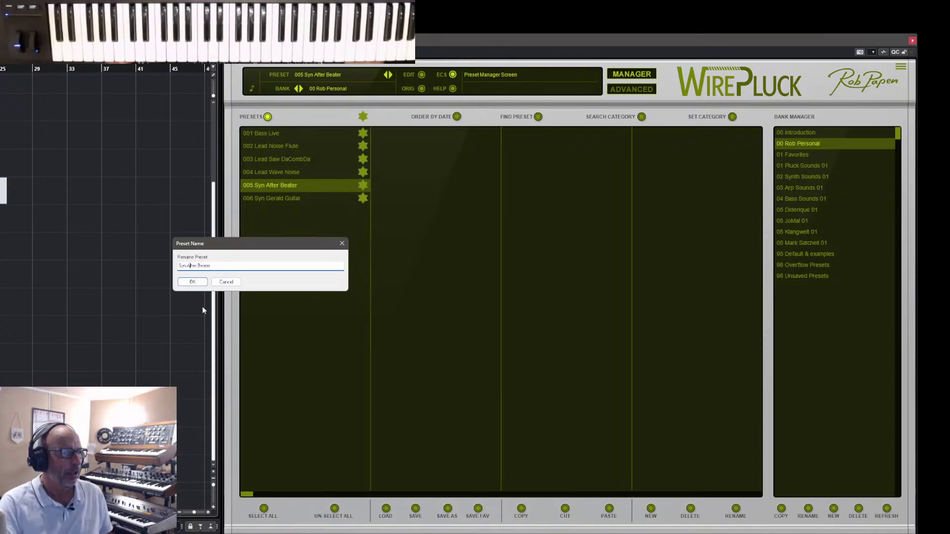
pyautogui.press('BackSpace')
pyautogui.press('BackSpace')
pyautogui.press('BackSpace')
pyautogui.press('BackSpace')
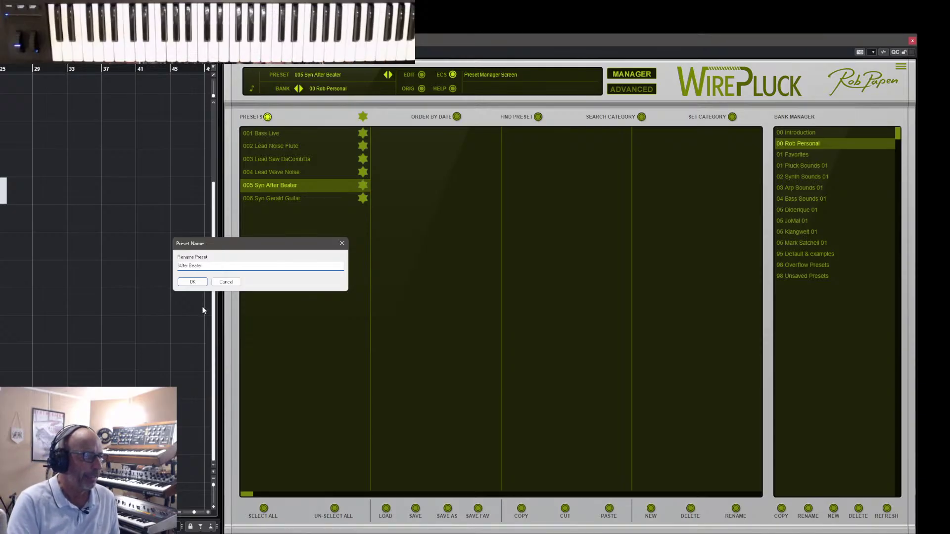
pyautogui.write('Pluck')
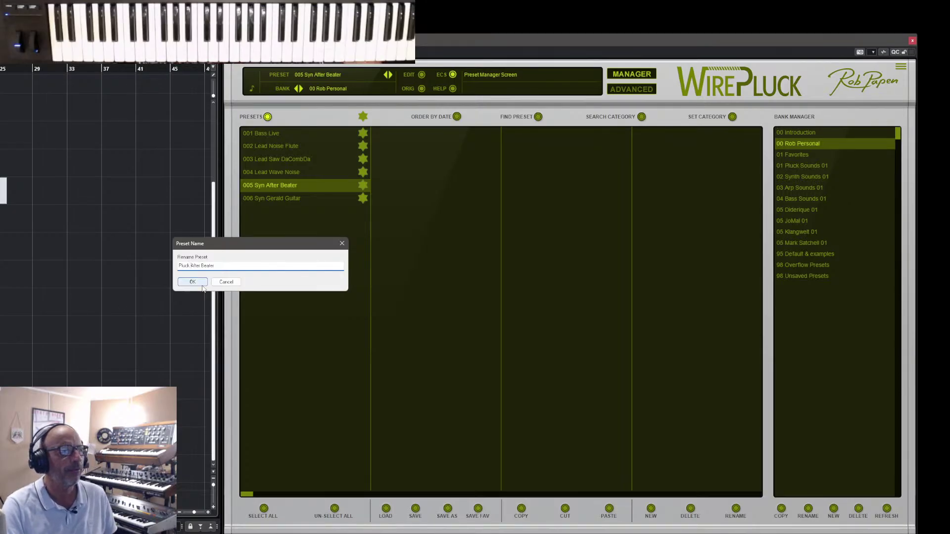
pyautogui.click(191, 282)
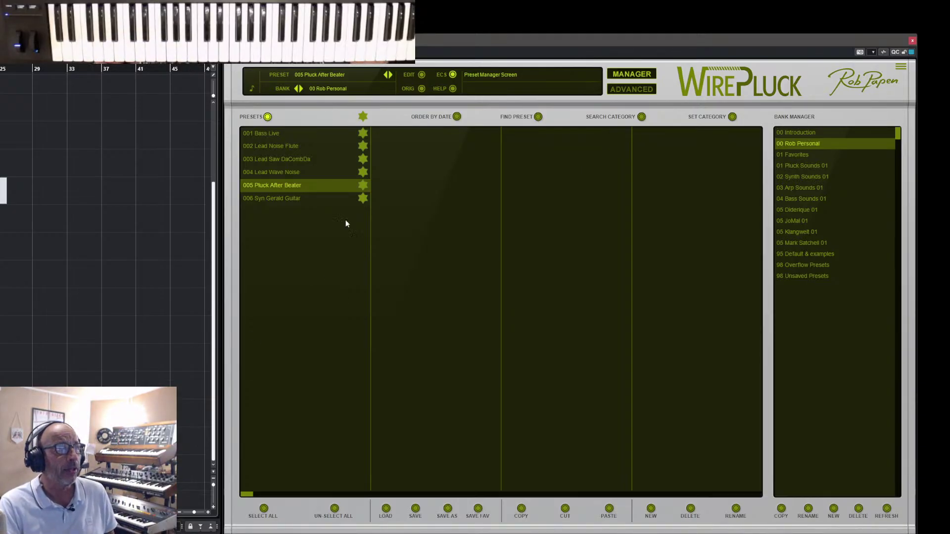
# - Load the Syn Gerald Guitar preset and inspect the wire separation of layer 2 in its advanced parameters
pyautogui.click(270, 200)
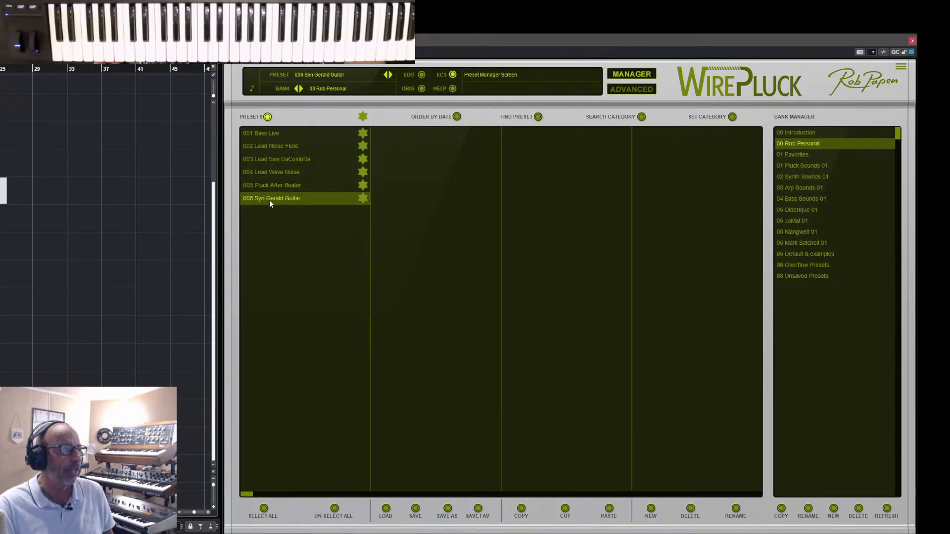
pyautogui.click(622, 74)
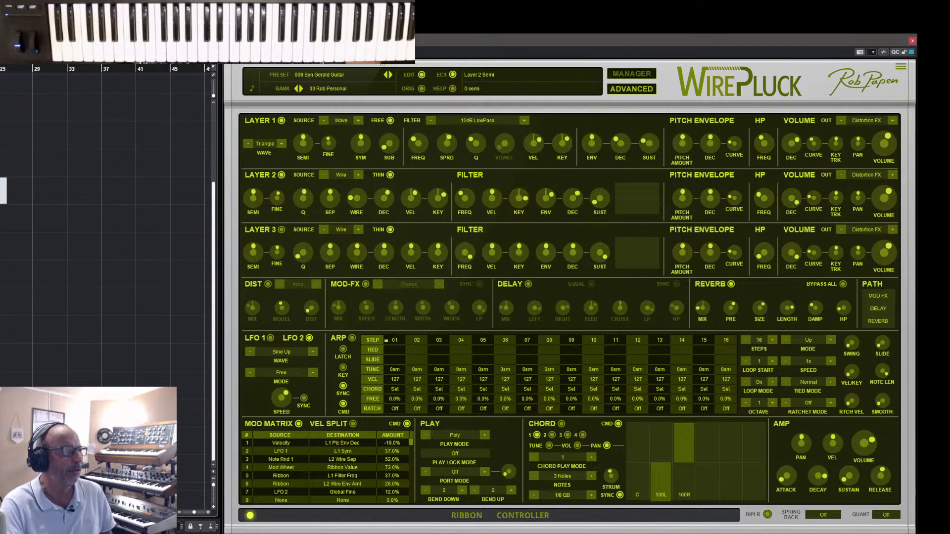
pyautogui.rightClick(334, 188)
pyautogui.click(337, 196)
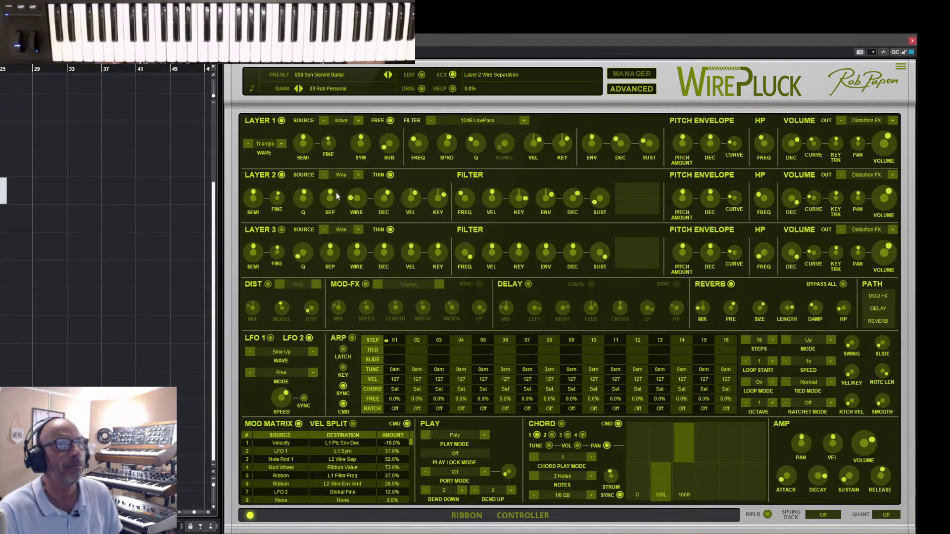
# - Return to the preset manager, load Lead Saw DaCombDa and switch back to Syn Gerald Guitar
pyautogui.click(642, 74)
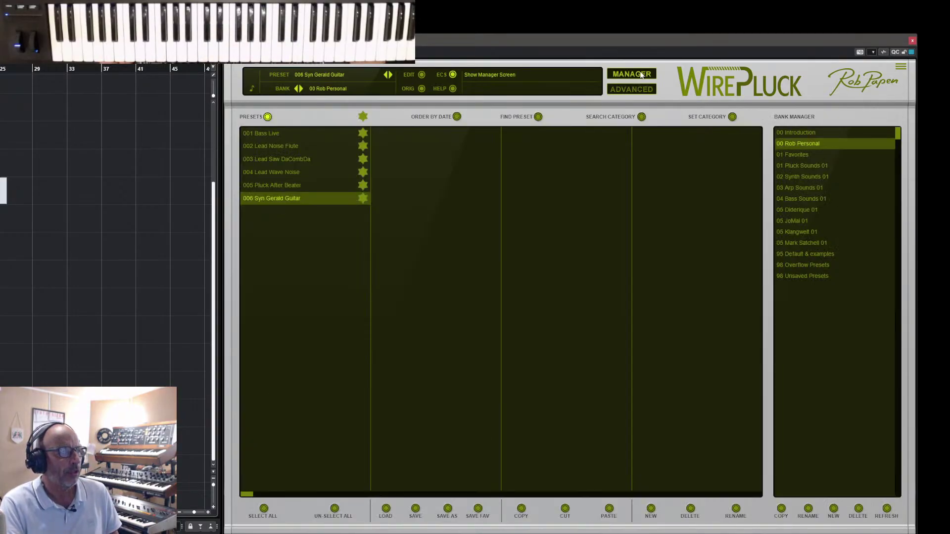
pyautogui.click(292, 159)
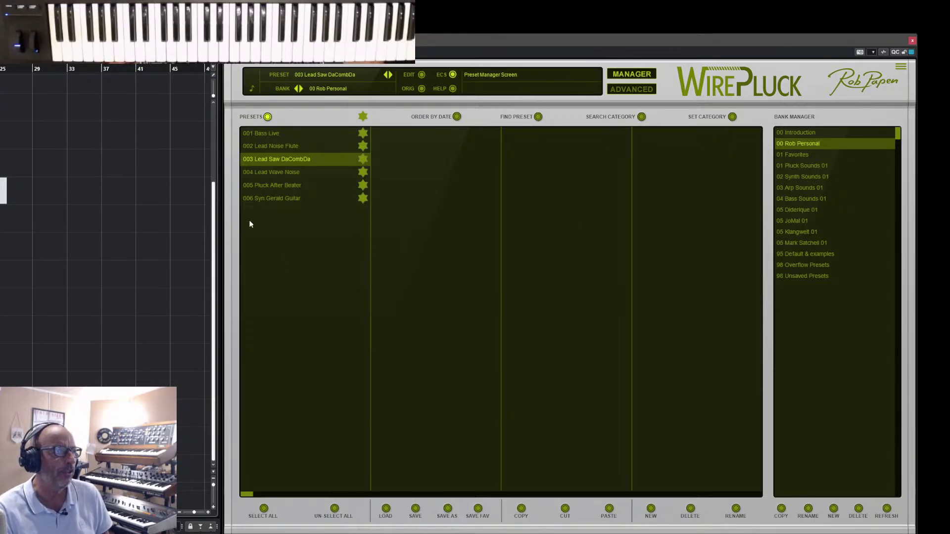
pyautogui.click(280, 198)
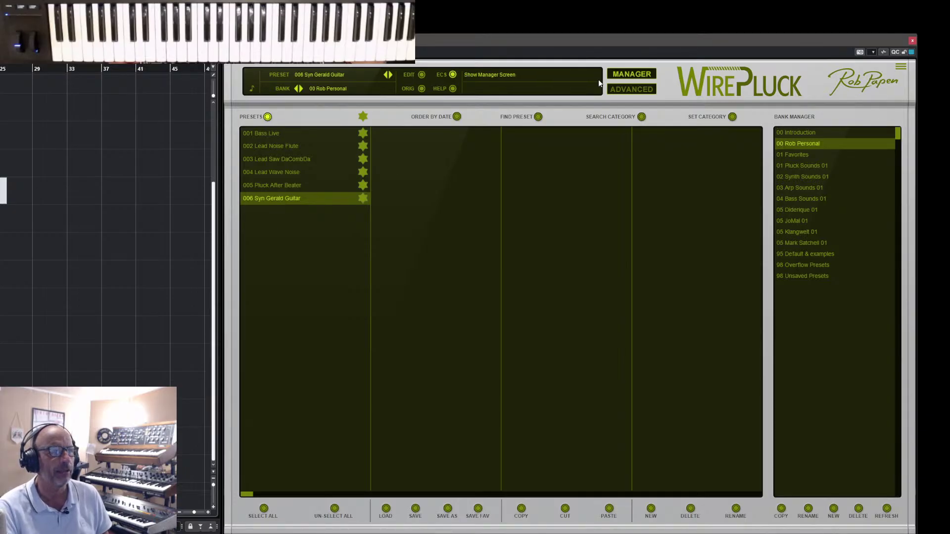
# - Remove the Short Attack, Long Release, Tempo Synced and Mod Wheel Timbre Change tags from Syn Gerald Guitar and add Pluck Realistic
pyautogui.click(731, 117)
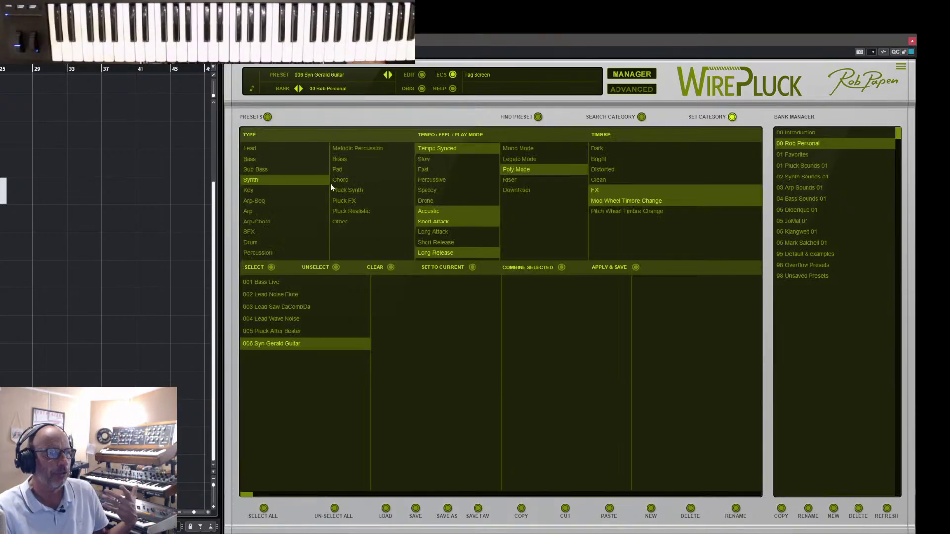
pyautogui.click(433, 222)
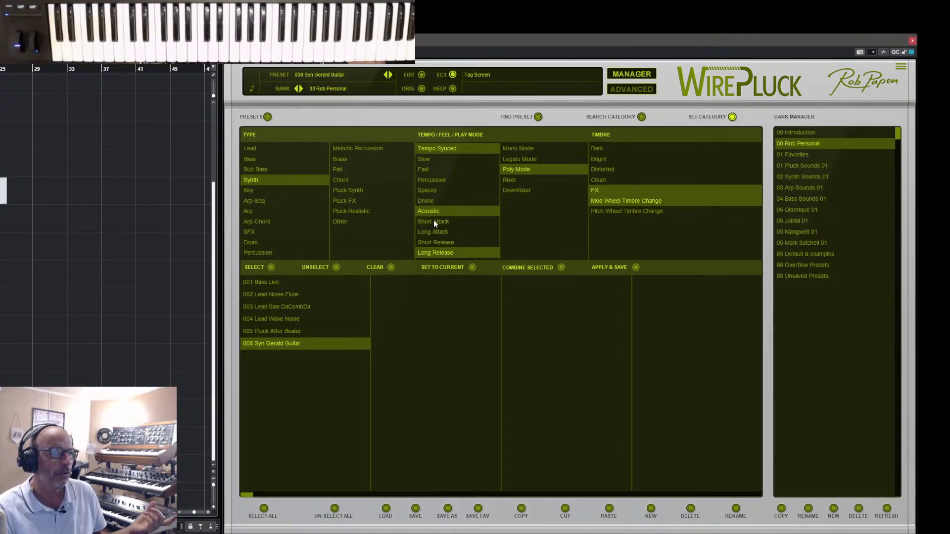
pyautogui.click(440, 253)
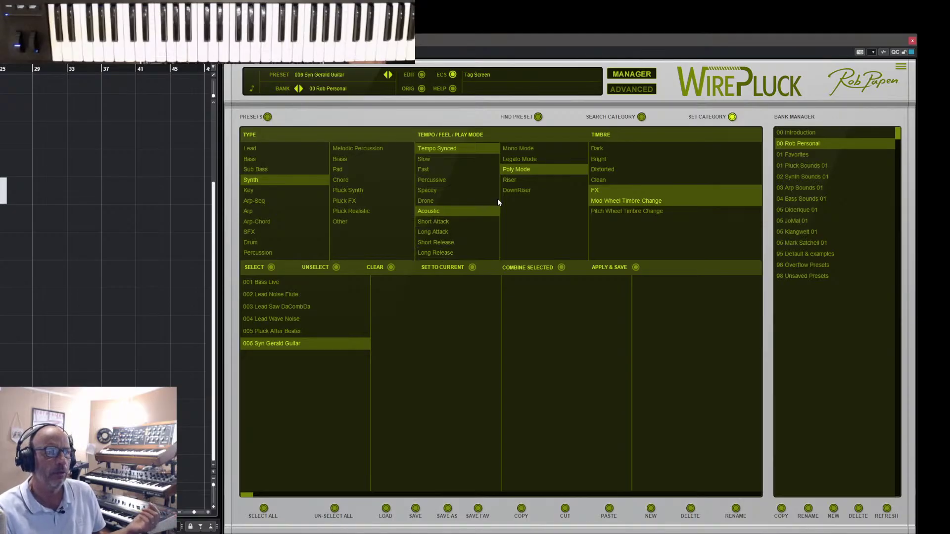
pyautogui.click(459, 151)
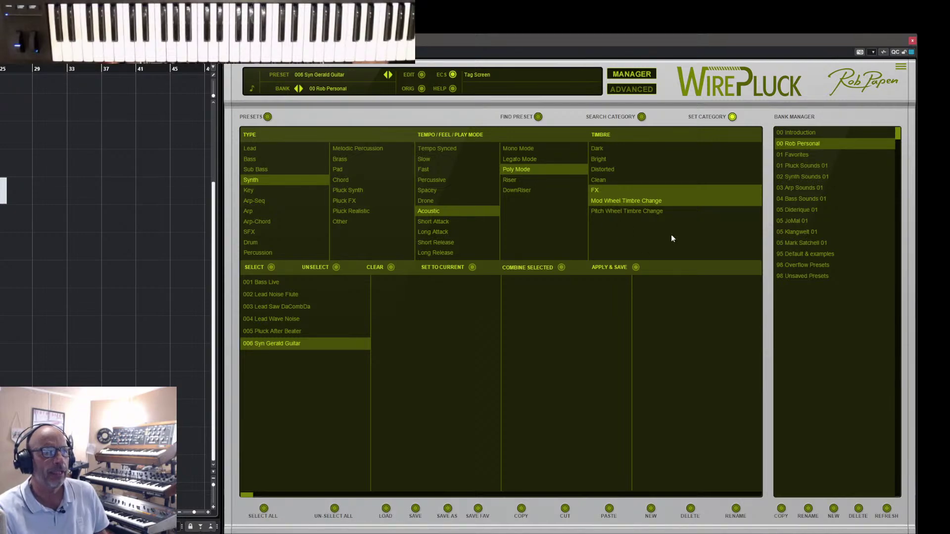
pyautogui.click(626, 204)
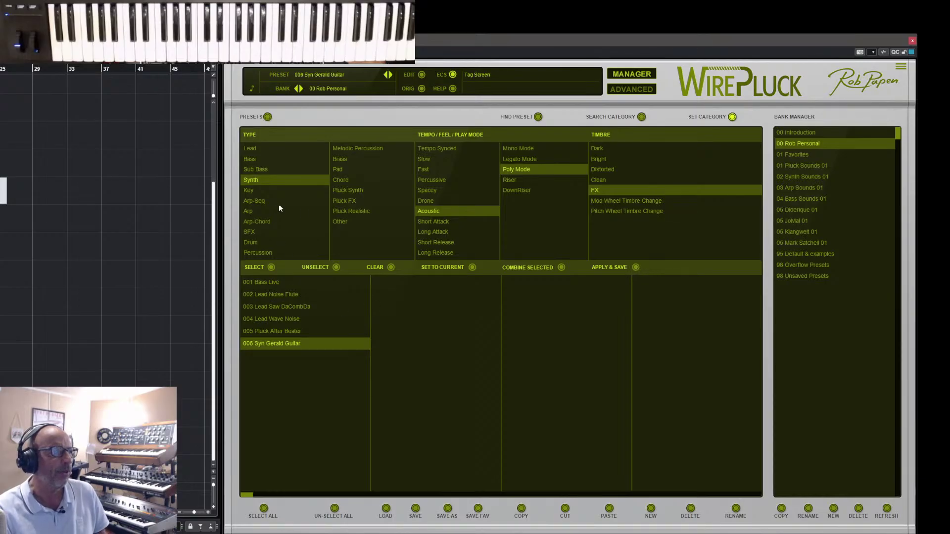
pyautogui.click(357, 212)
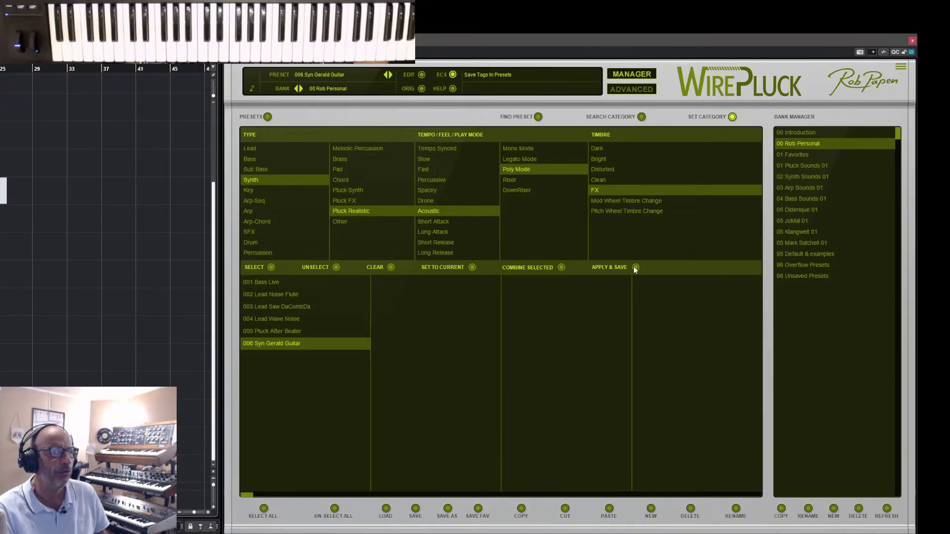
# - Show the DAW's mixer, set the ribbon controller's spring back to 1/2 QB for Syn Gerald Guitar, and return to the preset manager
pyautogui.click(633, 75)
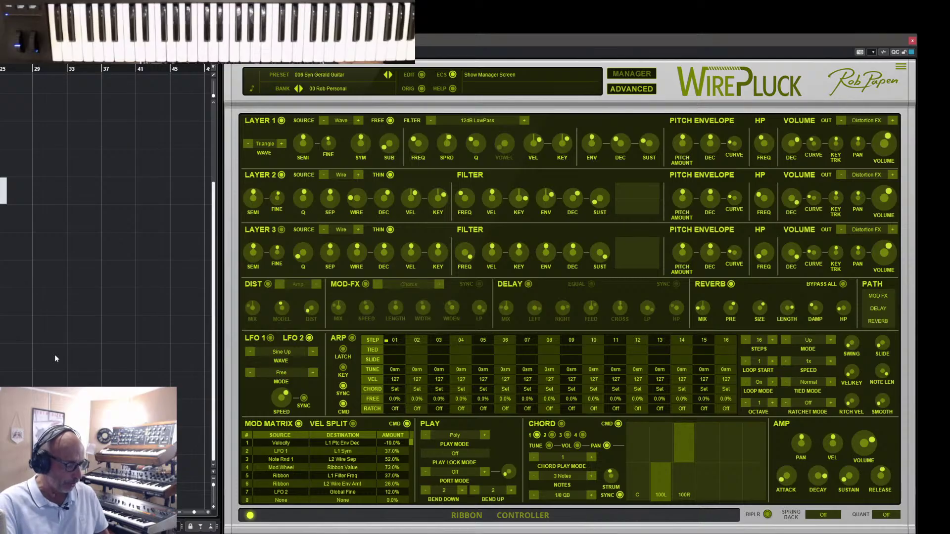
pyautogui.press('F3')
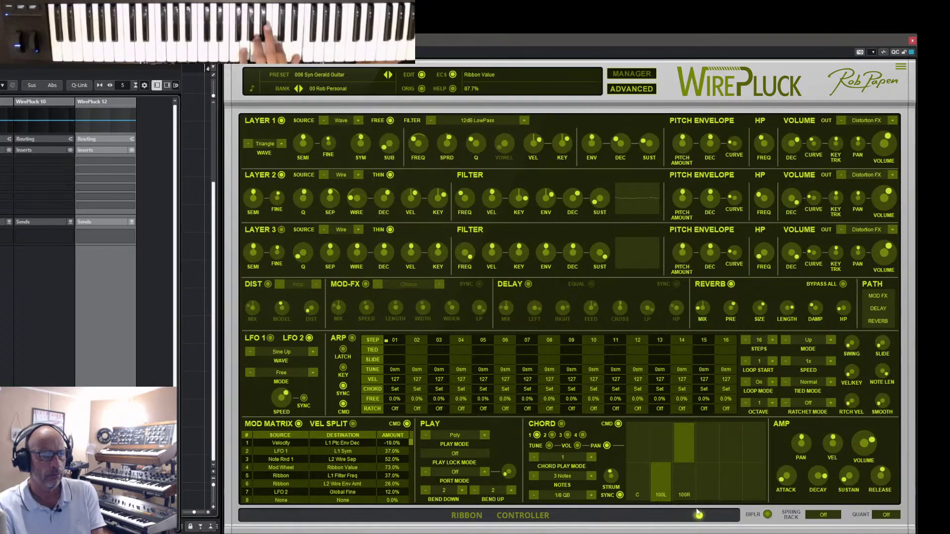
pyautogui.click(825, 515)
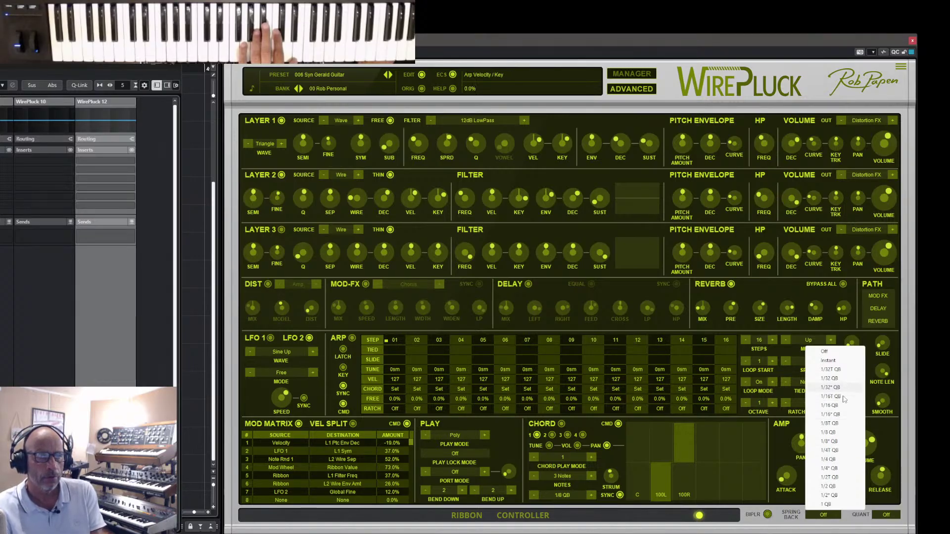
pyautogui.click(828, 486)
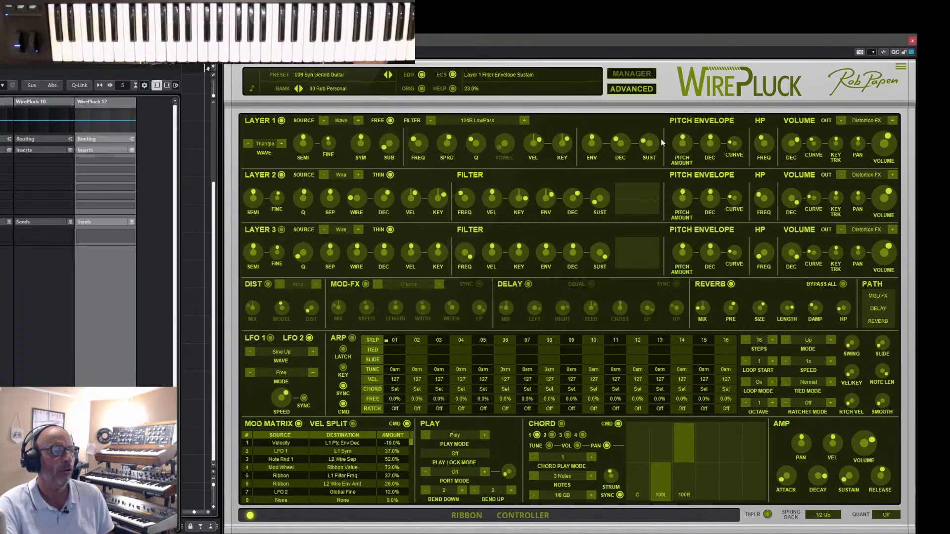
pyautogui.click(639, 76)
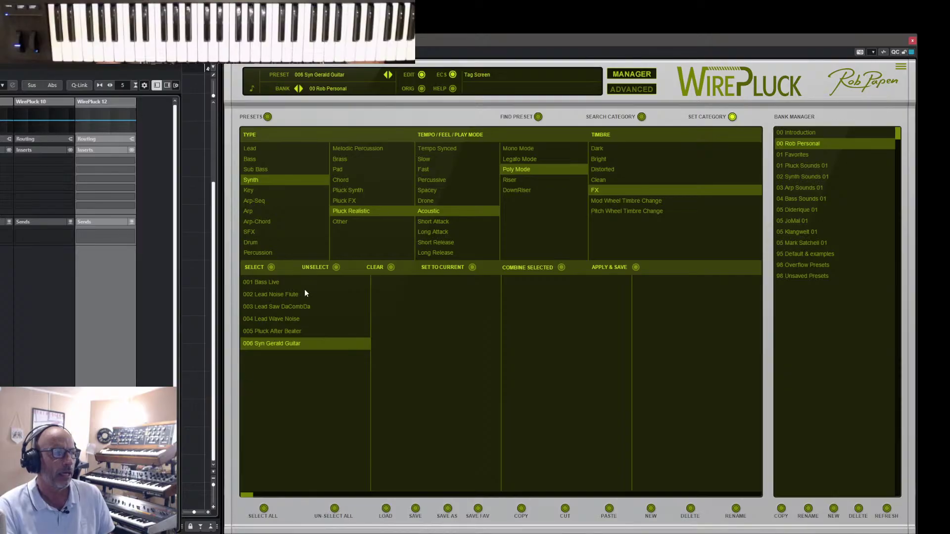
# - Load Lead Saw DaCombDa, inspect its advanced parameters and return to the preset manager
pyautogui.click(270, 307)
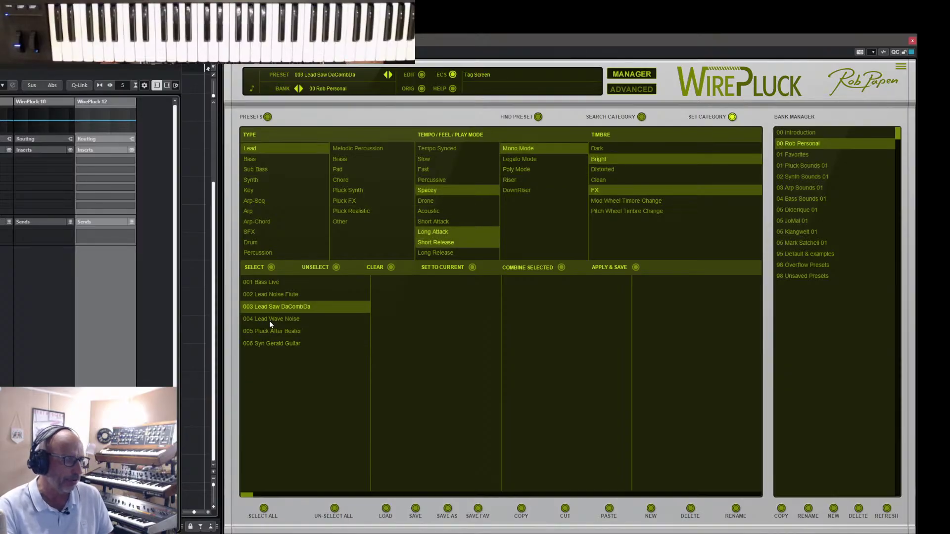
pyautogui.click(632, 75)
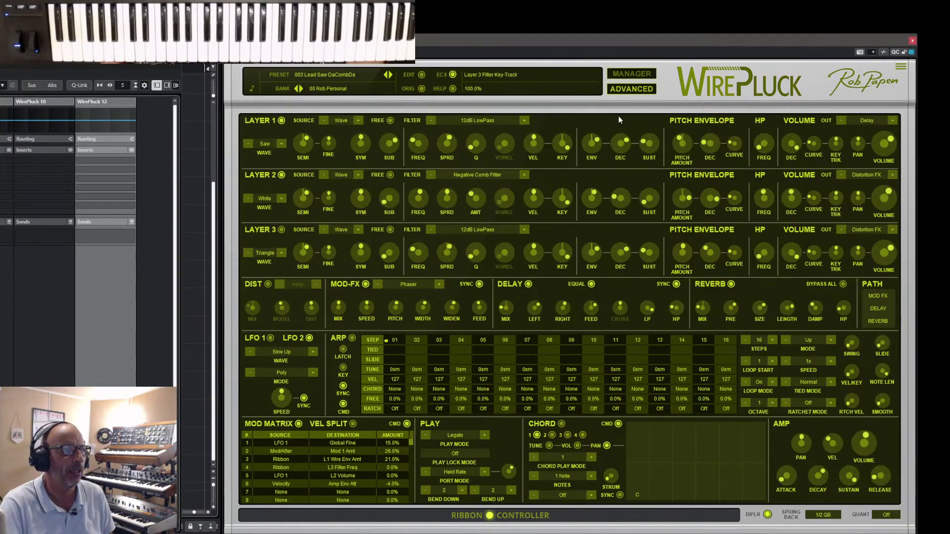
pyautogui.click(633, 74)
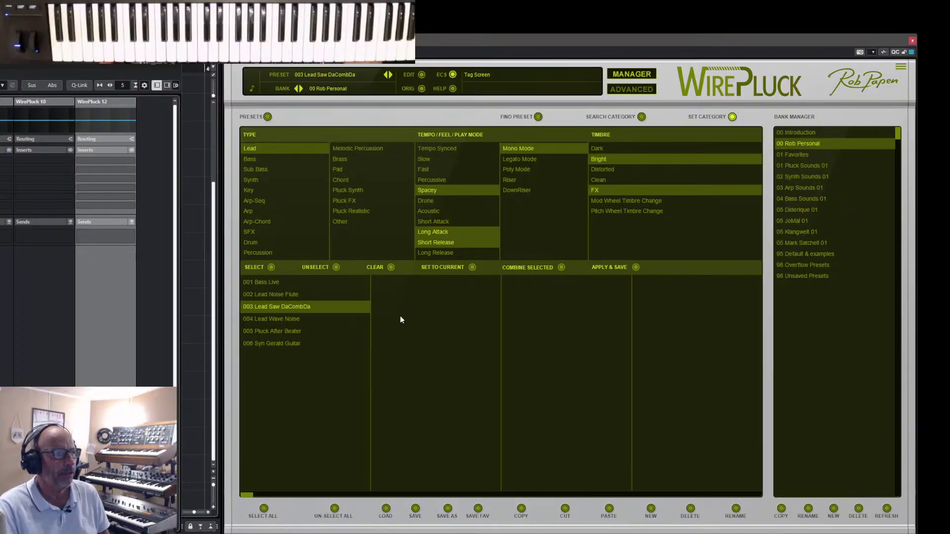
# - Audition the Lead Wave Noise and Pluck After Beater presets in the Rob Personal bank
pyautogui.click(281, 320)
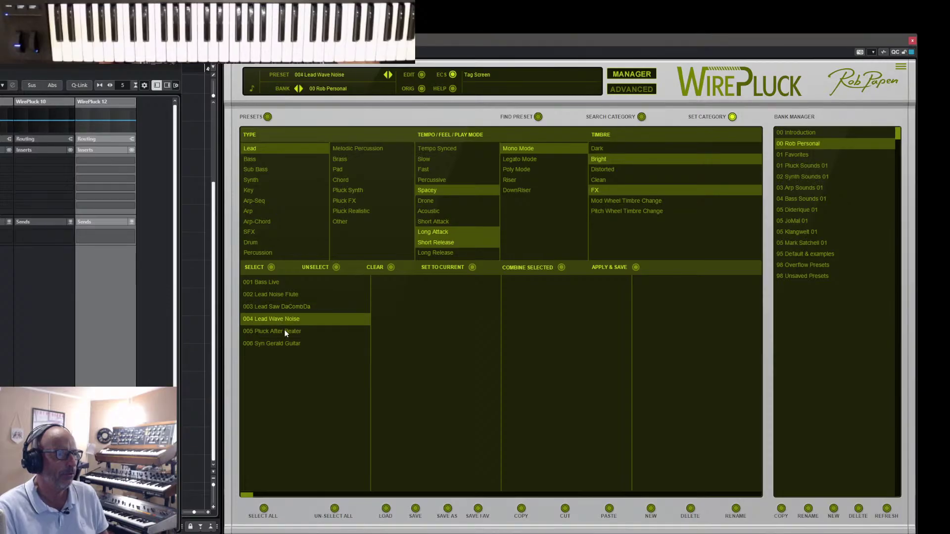
pyautogui.click(286, 333)
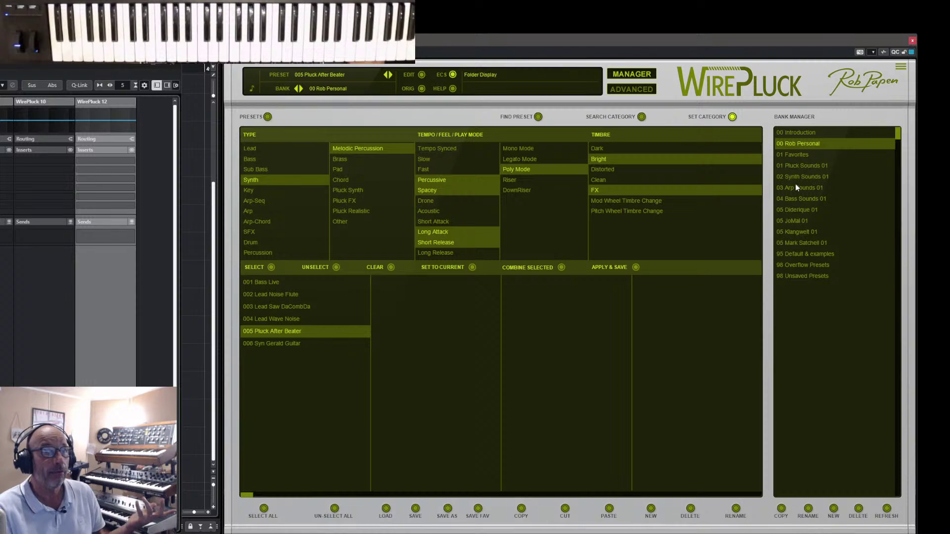
# - List the Synth Sounds 01 presets ordered by date and load Pad Lost Da Pluck 2
pyautogui.click(800, 166)
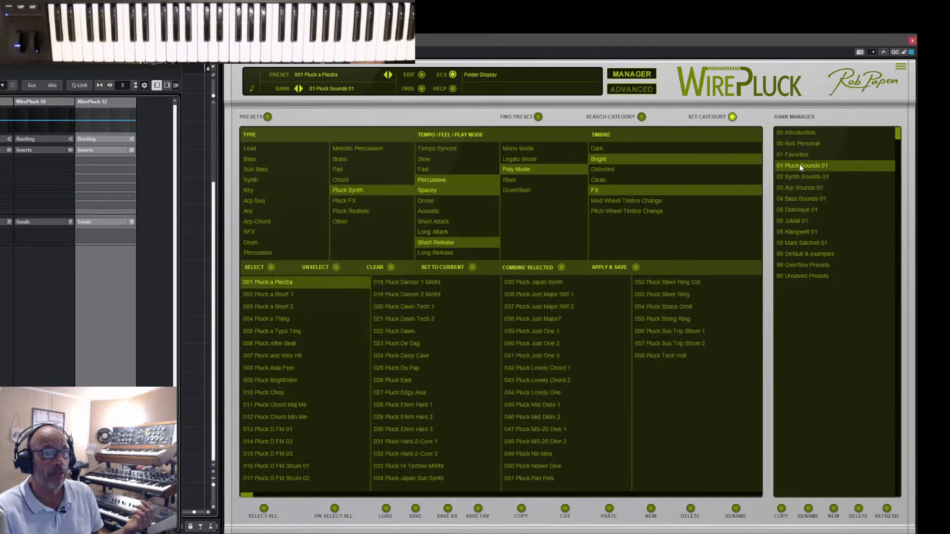
pyautogui.click(803, 177)
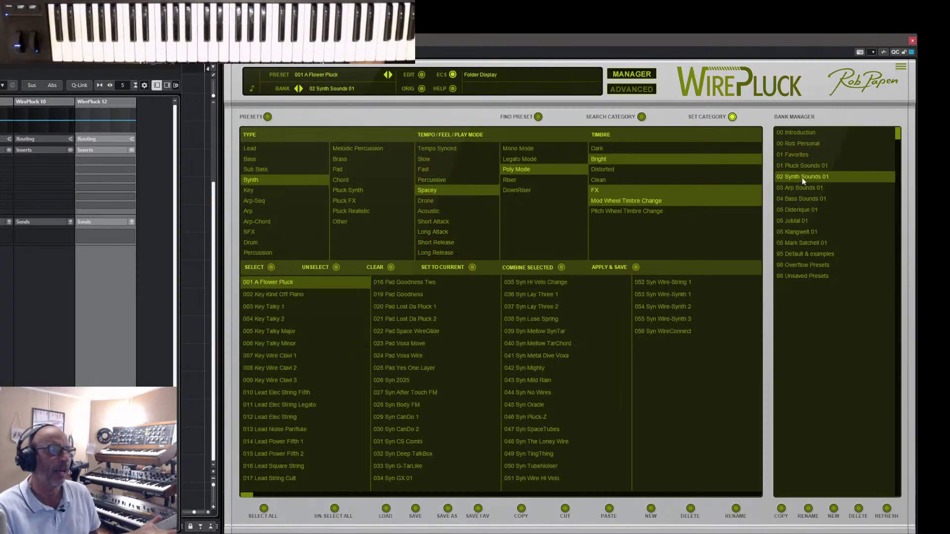
pyautogui.click(268, 116)
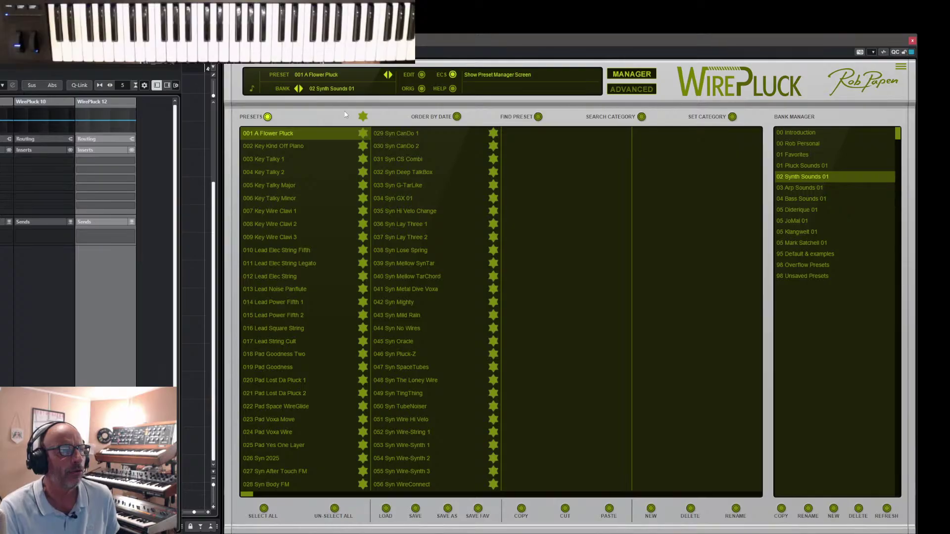
pyautogui.click(457, 118)
pyautogui.click(280, 136)
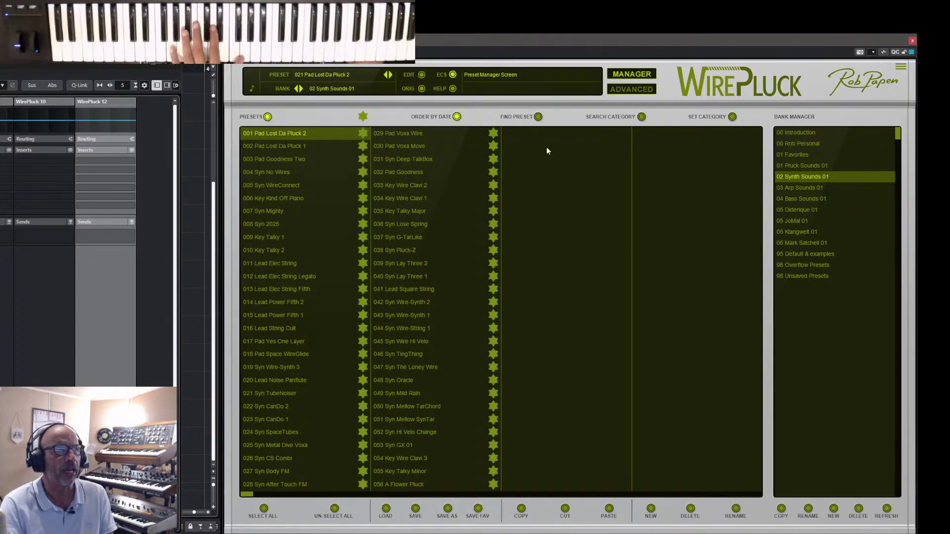
# - View Pad Lost Da Pluck 2's advanced and main parameter screens, and return to the preset manager
pyautogui.click(645, 75)
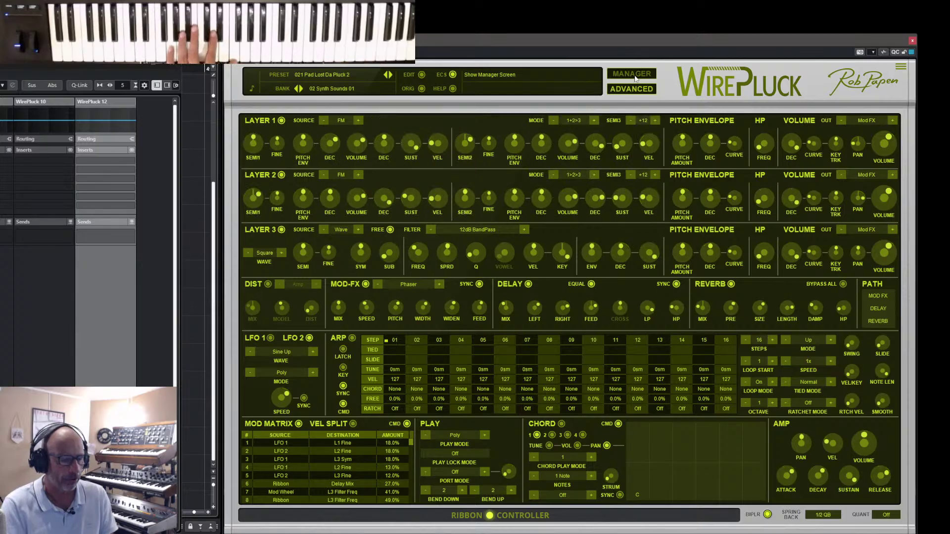
pyautogui.click(632, 90)
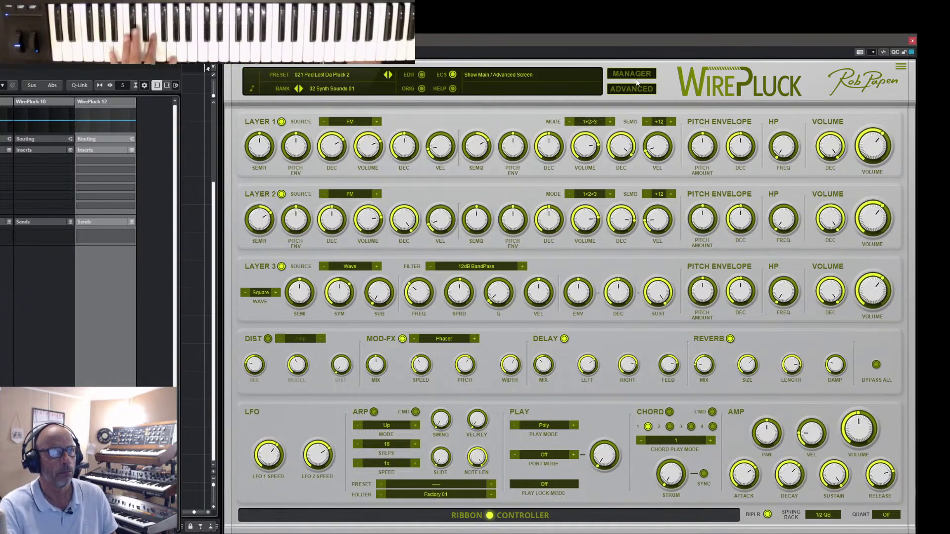
pyautogui.click(637, 75)
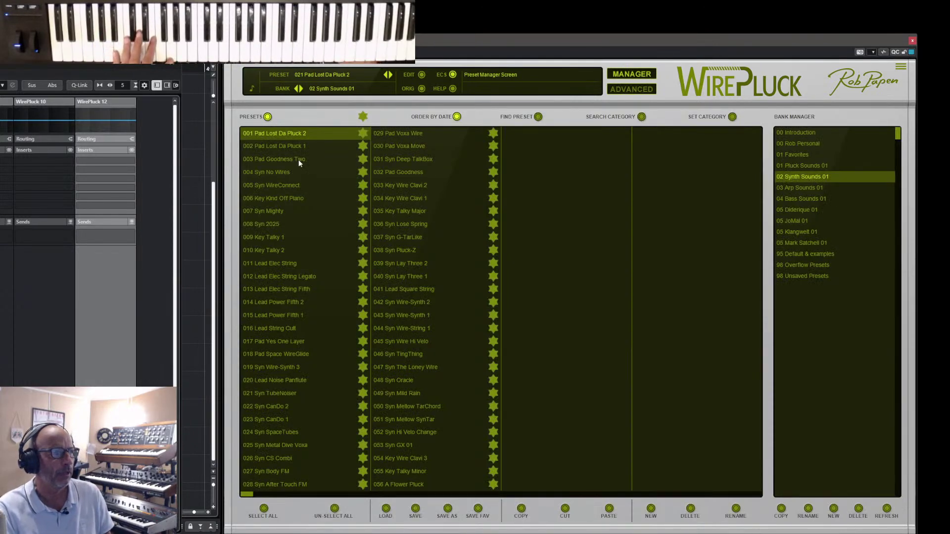
# - Load Syn No Wires, inspect its layers on the main screen and return to the preset manager
pyautogui.click(265, 174)
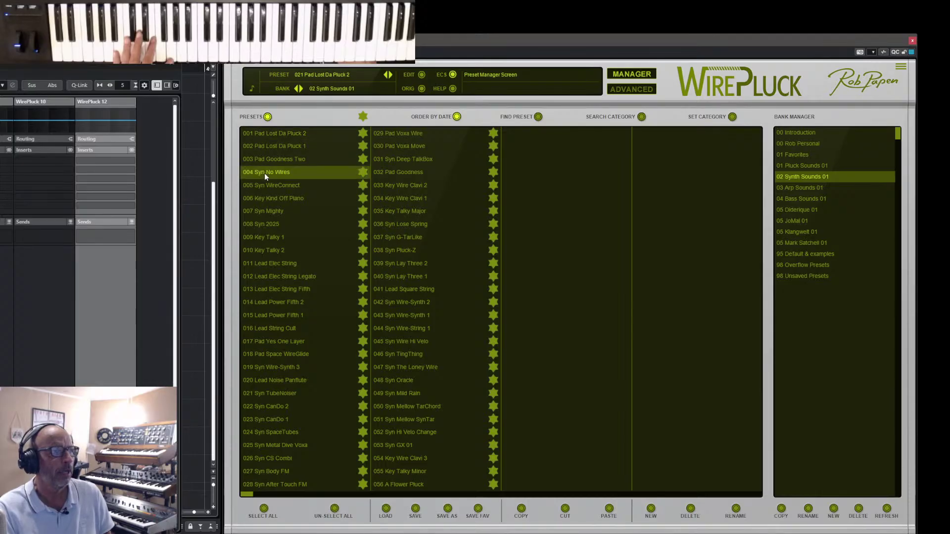
pyautogui.click(617, 79)
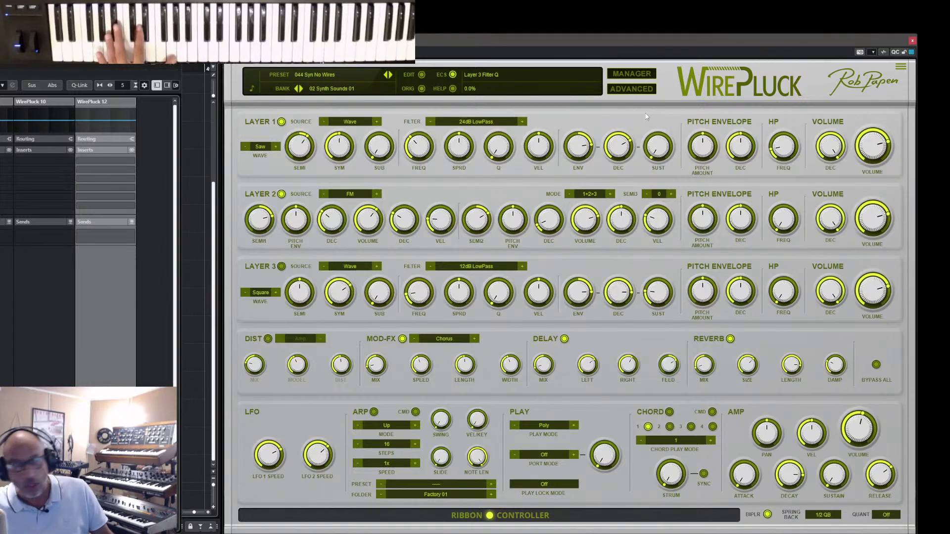
pyautogui.click(646, 76)
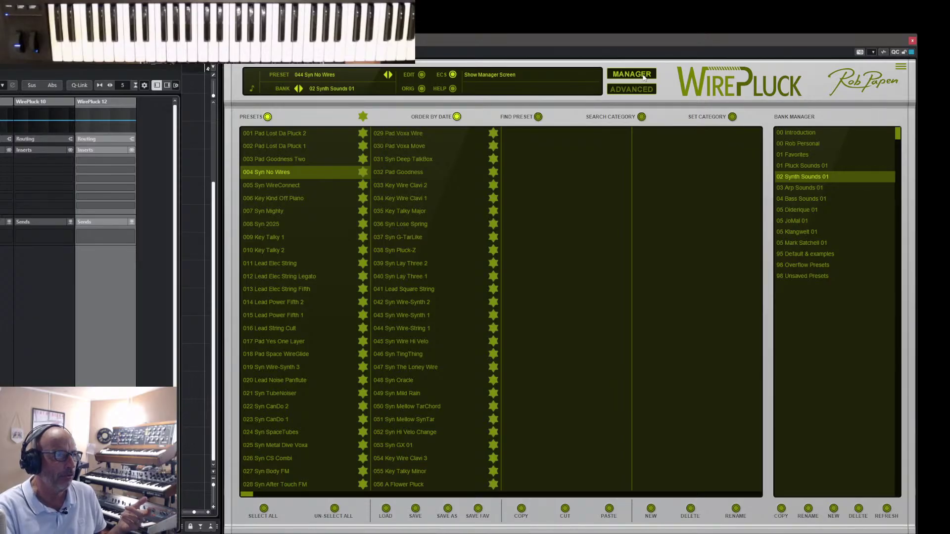
# - Load Syn WireConnect, inspect its wire layers on the main screen and return to the preset manager
pyautogui.click(273, 186)
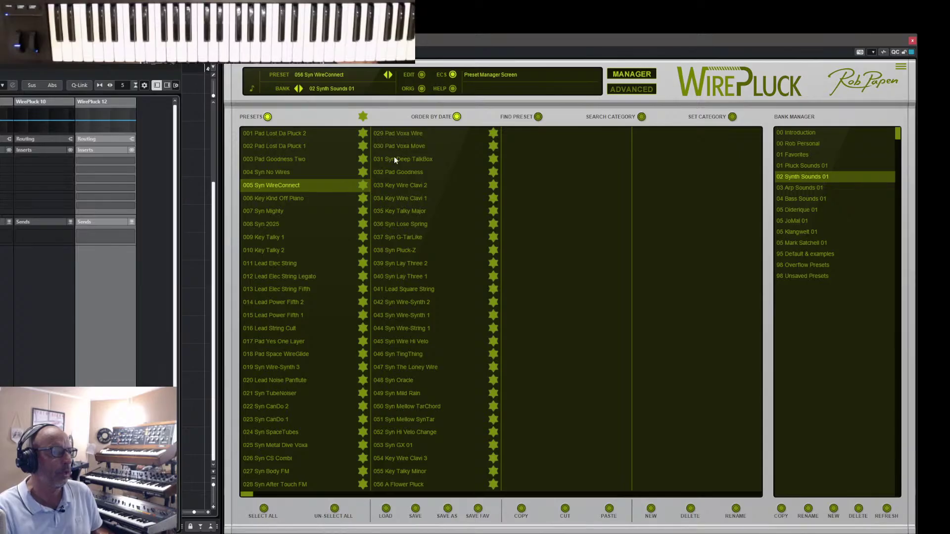
pyautogui.click(633, 77)
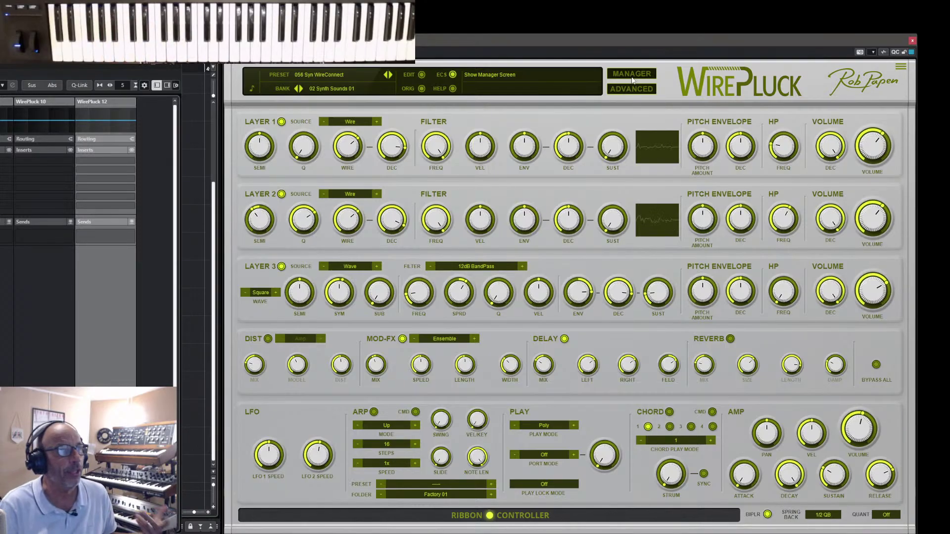
pyautogui.click(644, 74)
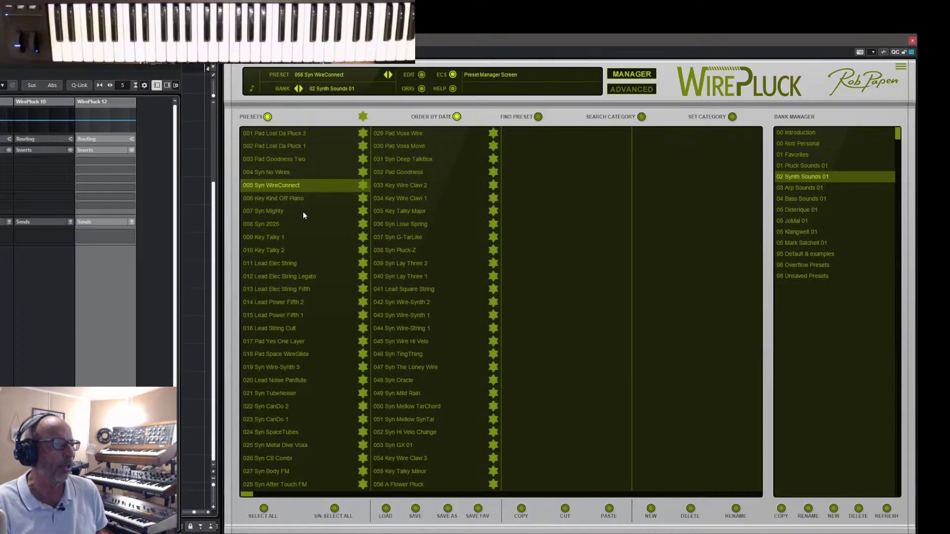
# - Load Key Kind Off Piano, inspect its FM and string layers and return to the preset manager
pyautogui.click(263, 199)
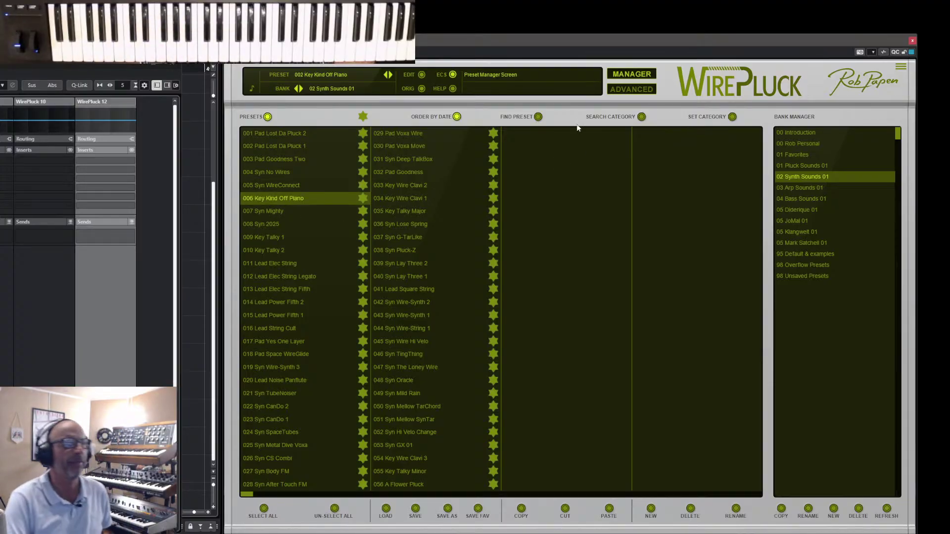
pyautogui.click(625, 74)
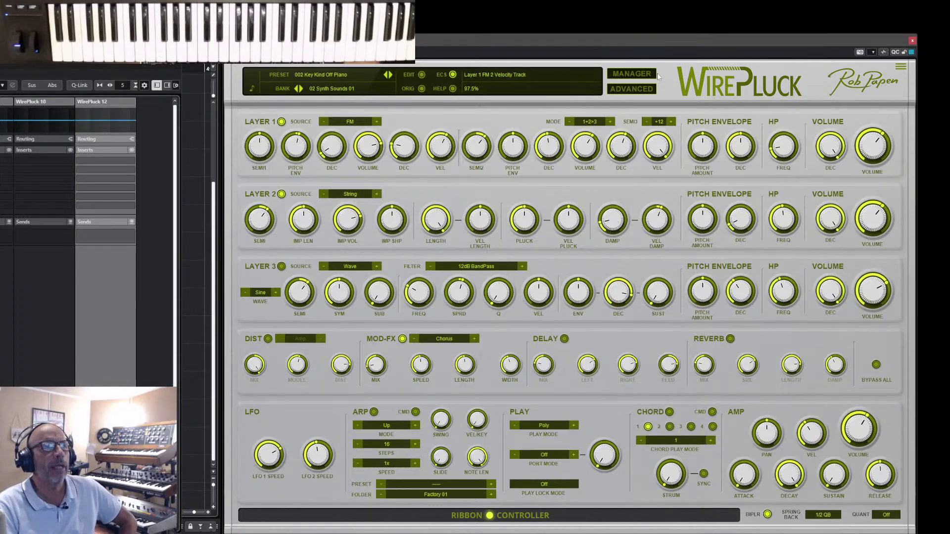
pyautogui.click(633, 74)
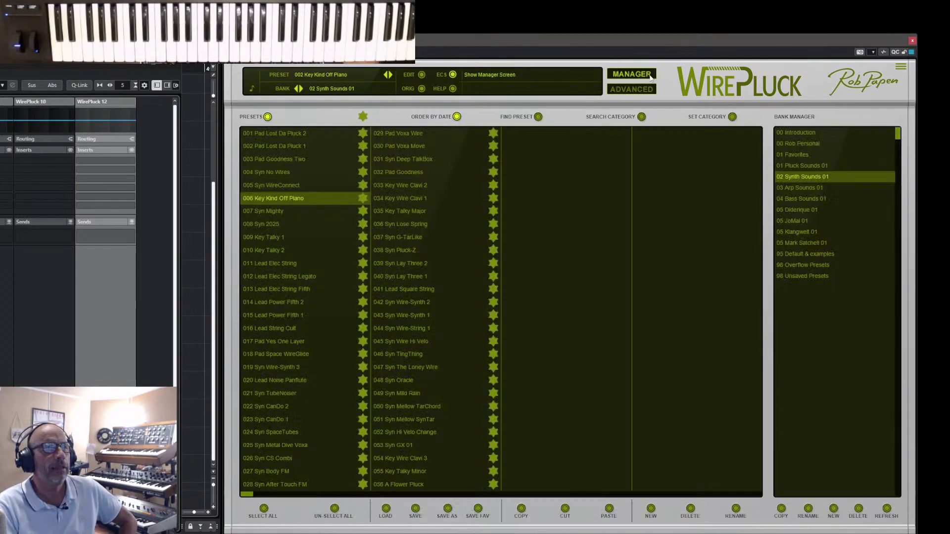
# - Load Syn Mighty, inspect its layers on the main screen and return to the preset manager
pyautogui.click(270, 213)
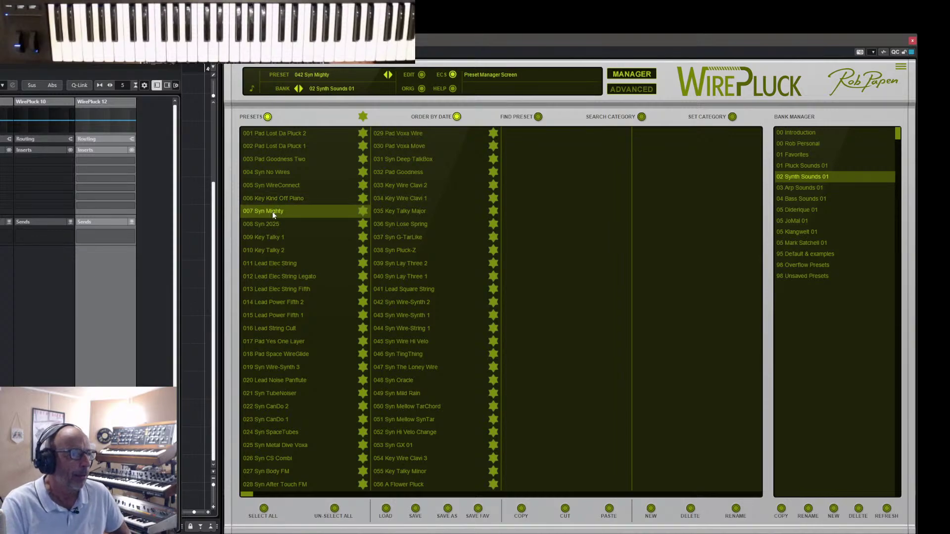
pyautogui.click(621, 76)
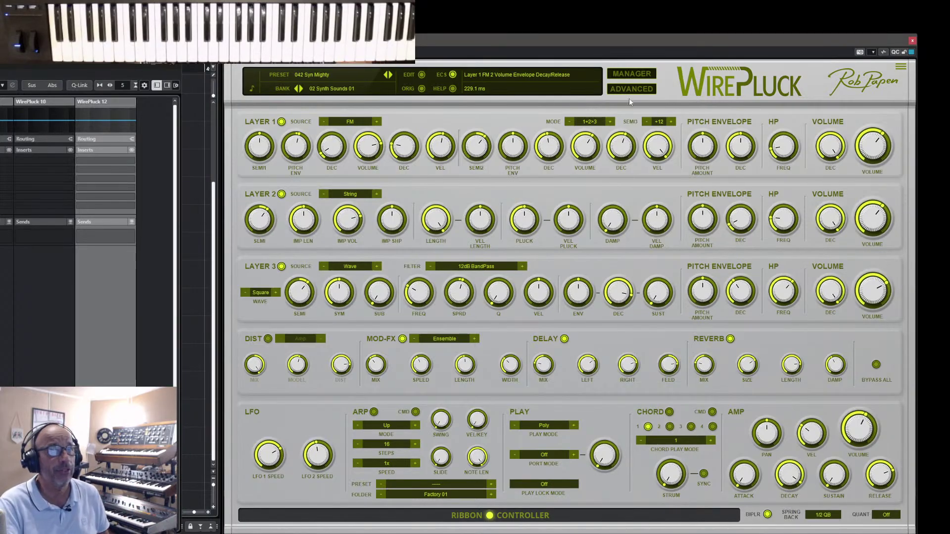
pyautogui.moveTo(804, 43); pyautogui.dragTo(810, 42)
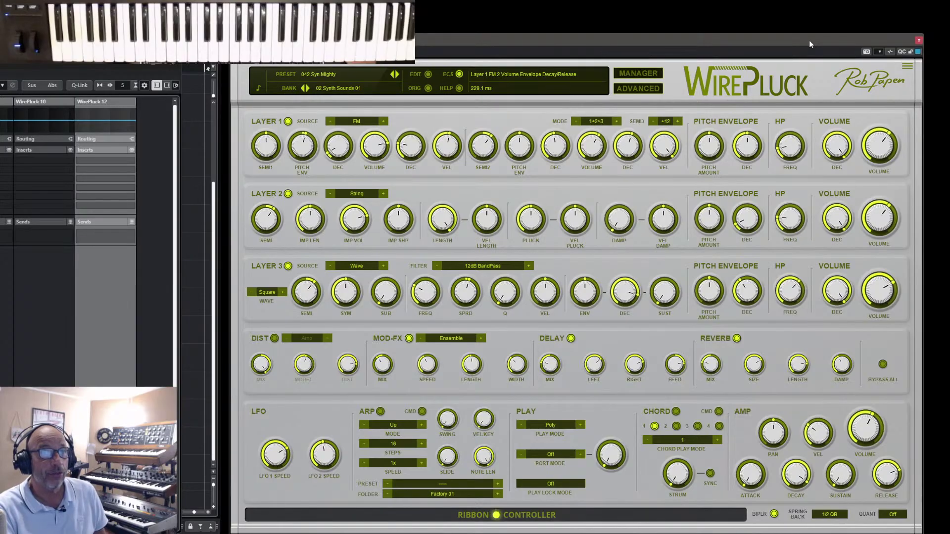
pyautogui.moveTo(810, 44); pyautogui.dragTo(812, 46)
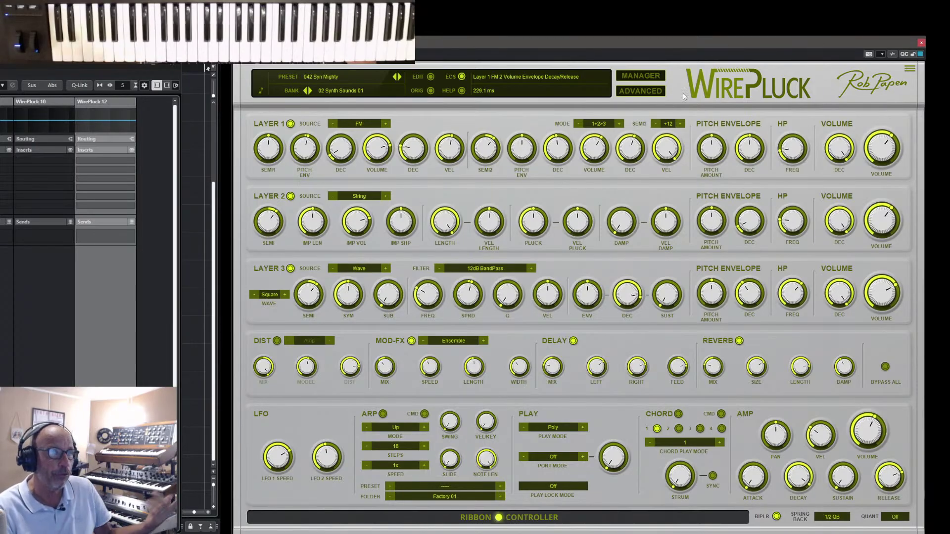
pyautogui.click(640, 75)
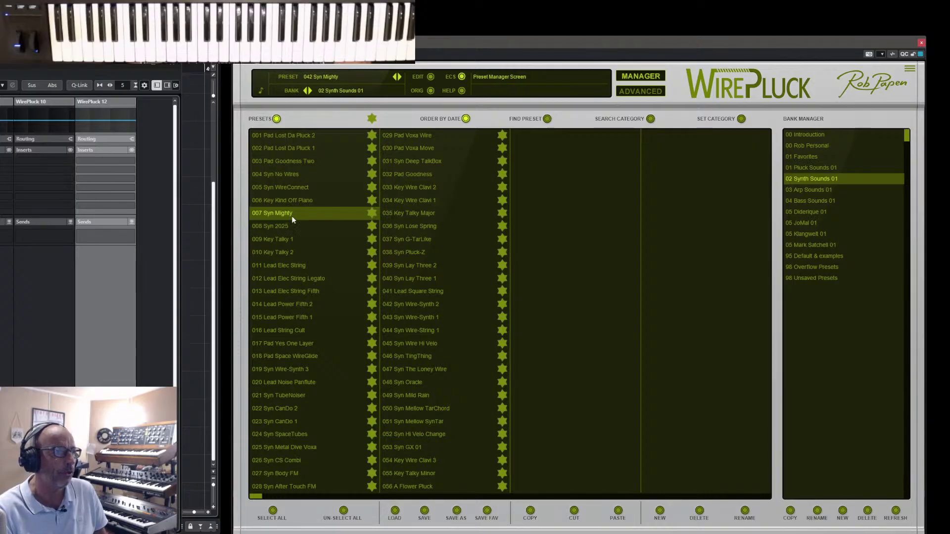
# - Load Syn 2025 and set chord 1 to 3 notes in its advanced parameters
pyautogui.click(282, 231)
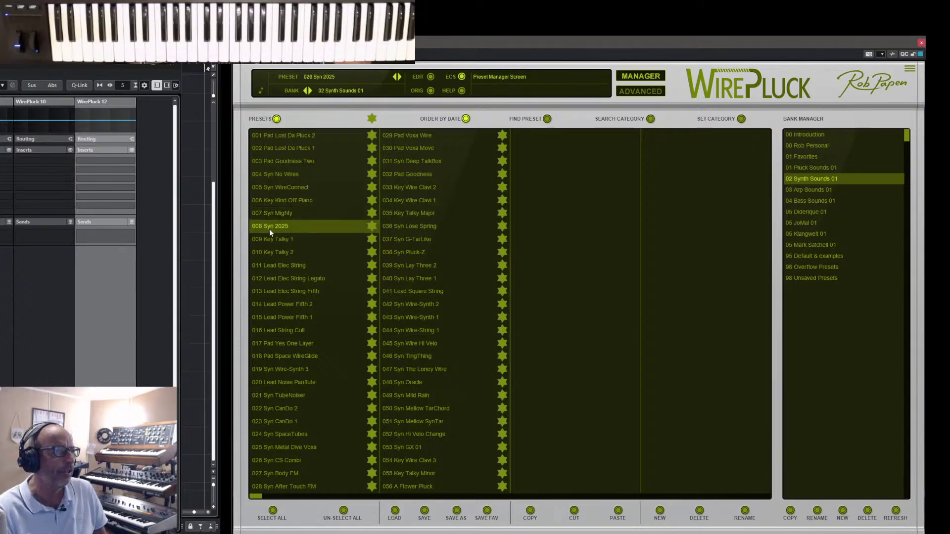
pyautogui.click(642, 80)
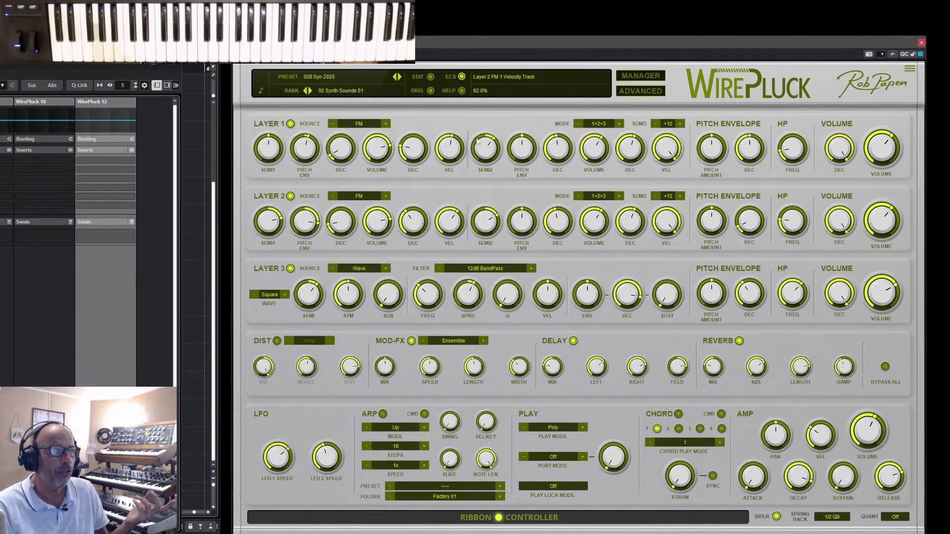
pyautogui.click(635, 93)
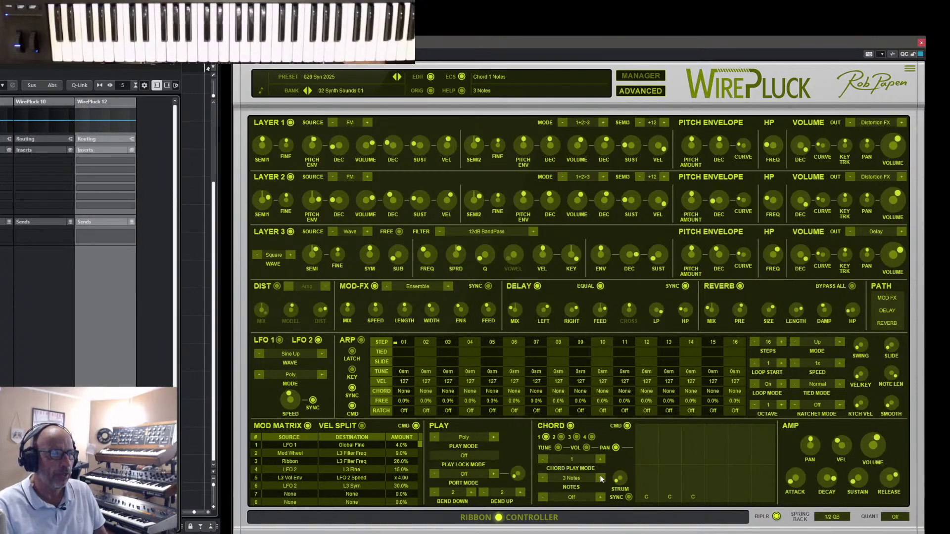
pyautogui.moveTo(669, 461); pyautogui.dragTo(675, 455)
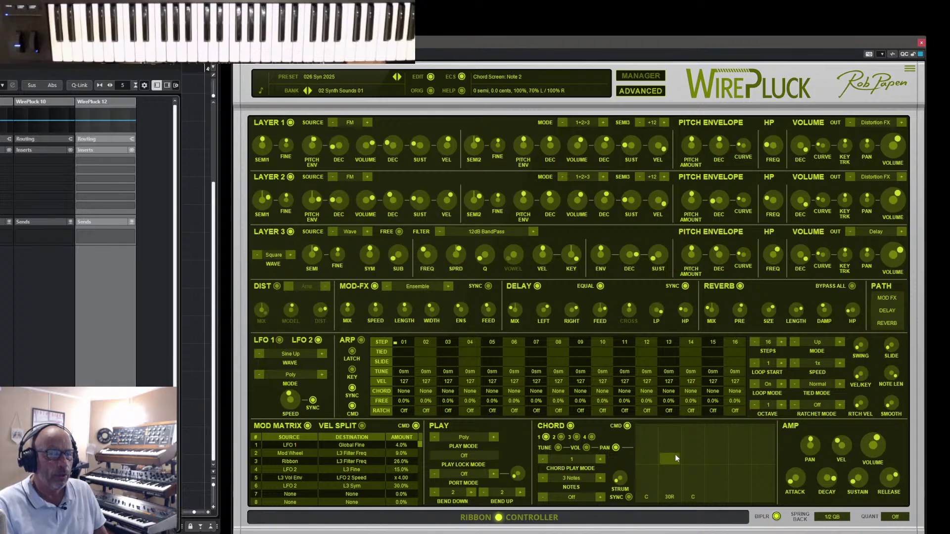
pyautogui.click(671, 463)
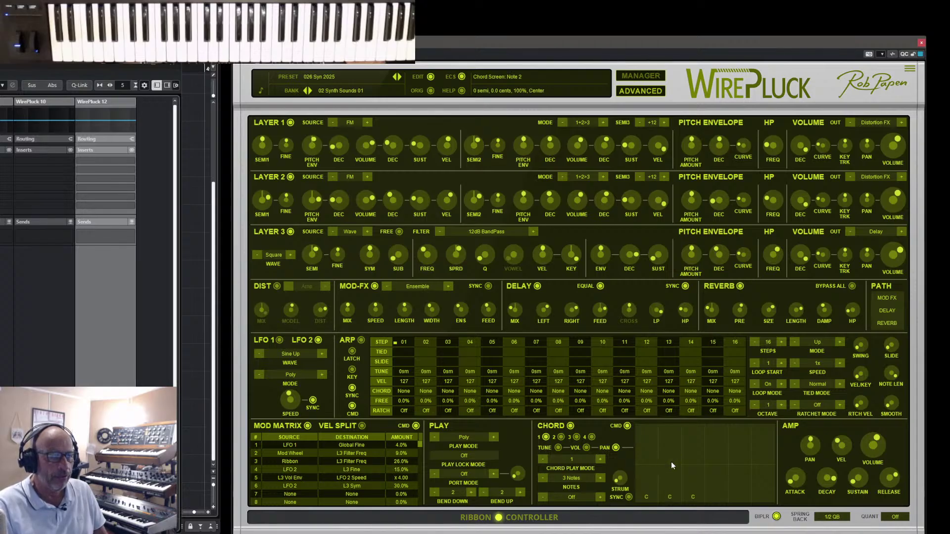
pyautogui.click(586, 448)
# - Tune chord 1's second note to +12 semitones and third note to -12 semitones, with a strum length of 4.3 ms
pyautogui.click(558, 448)
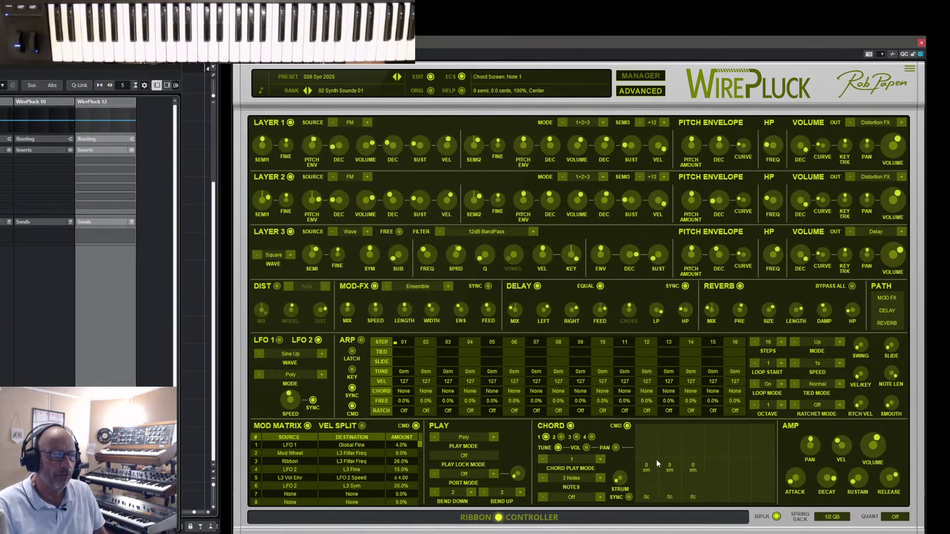
pyautogui.moveTo(669, 460); pyautogui.dragTo(670, 451)
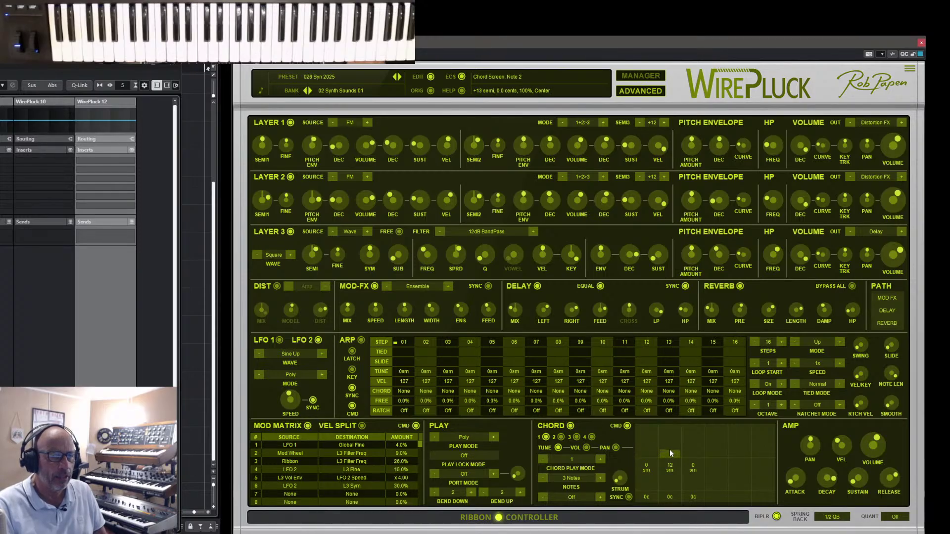
pyautogui.moveTo(692, 463); pyautogui.dragTo(694, 467)
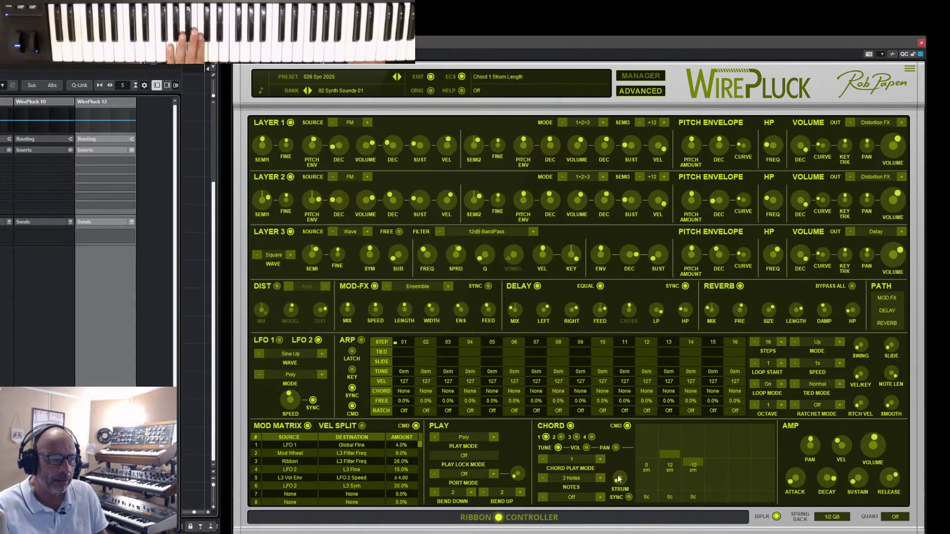
pyautogui.moveTo(617, 475); pyautogui.dragTo(619, 466)
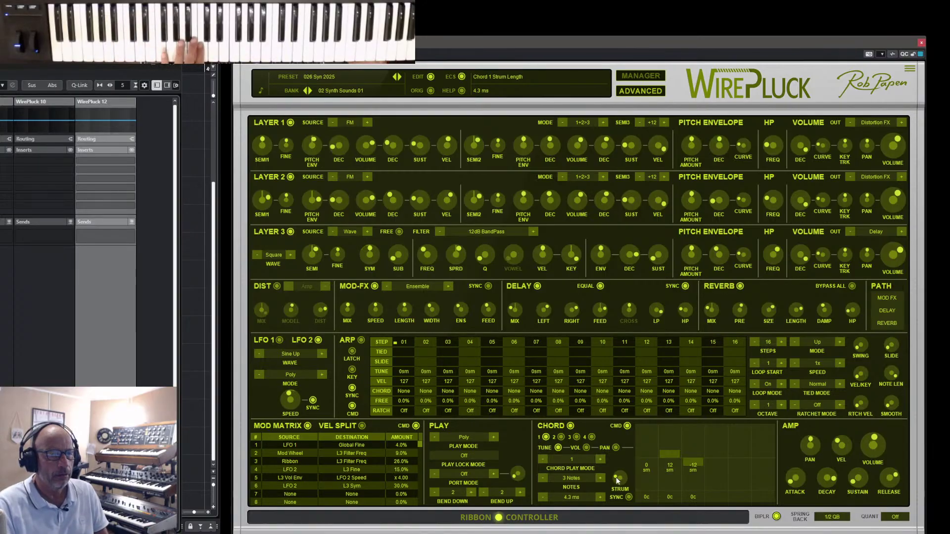
# - Set chord 1's strum length to 9.8 ms and the play mode to Mono
pyautogui.moveTo(619, 475)
pyautogui.mouseDown()
pyautogui.moveTo(622, 457)
pyautogui.moveTo(617, 488)
pyautogui.mouseUp()
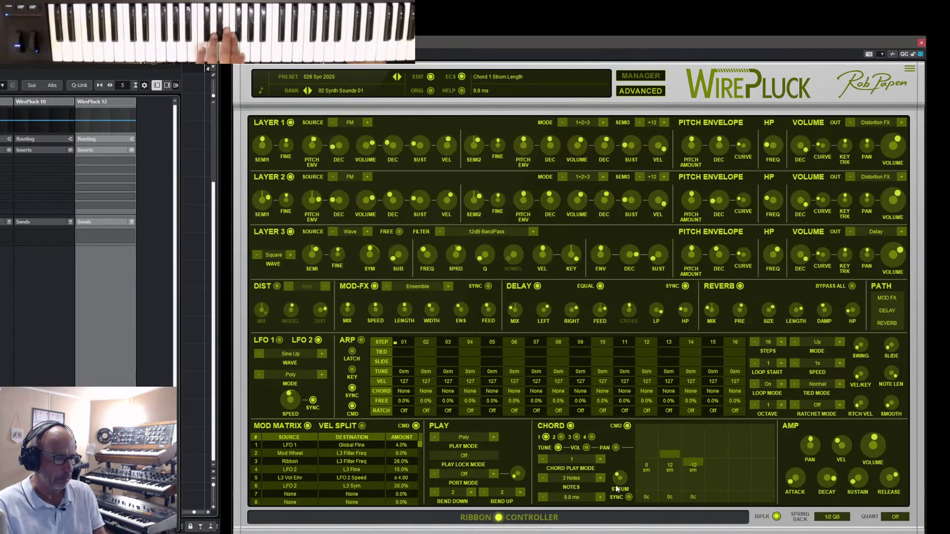
pyautogui.click(468, 439)
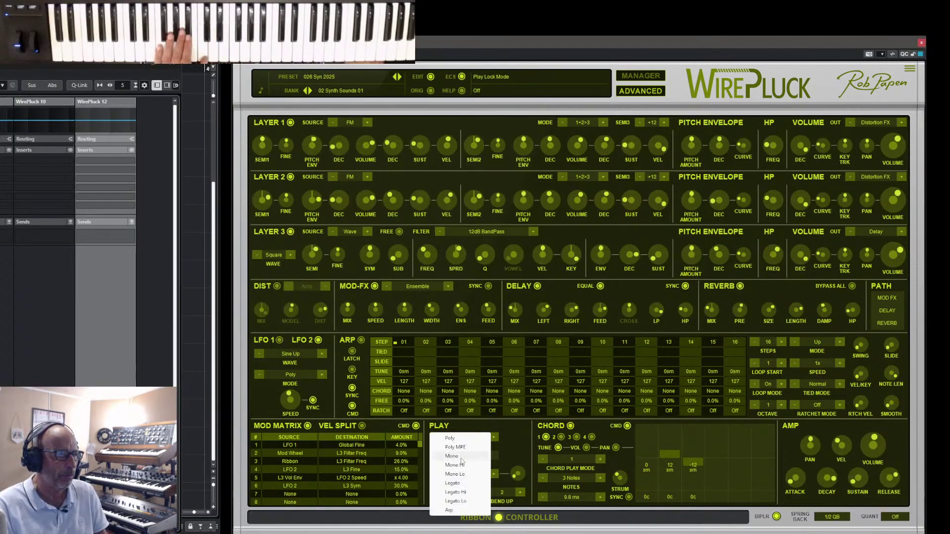
pyautogui.click(461, 456)
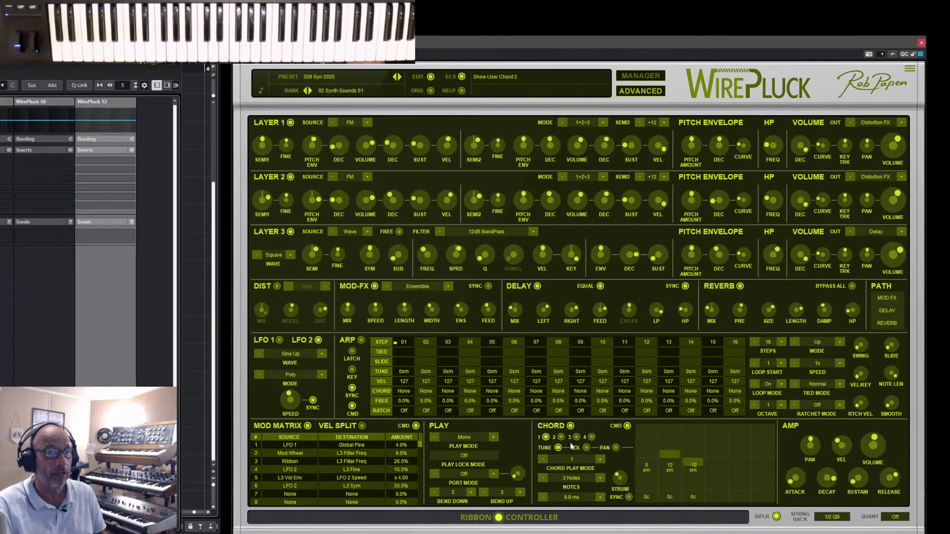
# - Pan chord 1's second note to 34R, third note to 34L and first note to 32R
pyautogui.click(616, 448)
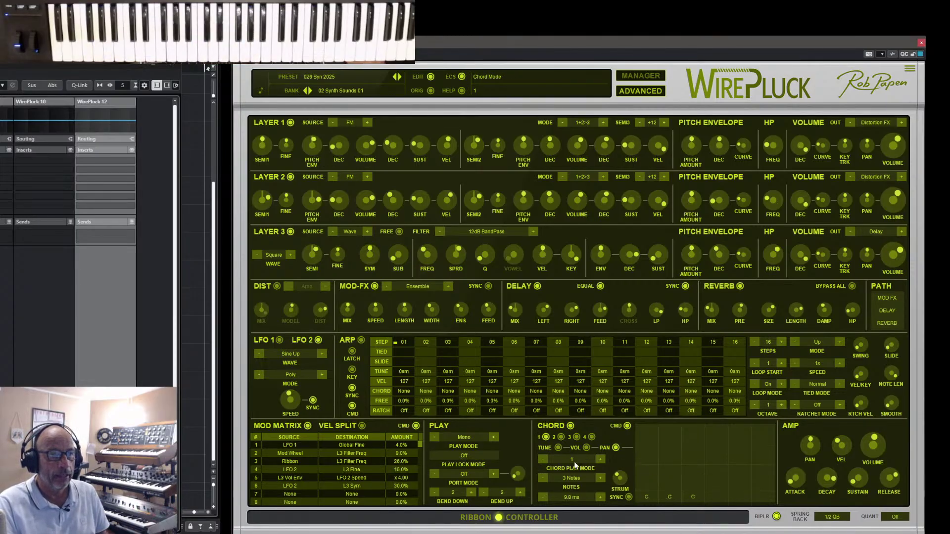
pyautogui.moveTo(668, 460); pyautogui.dragTo(667, 453)
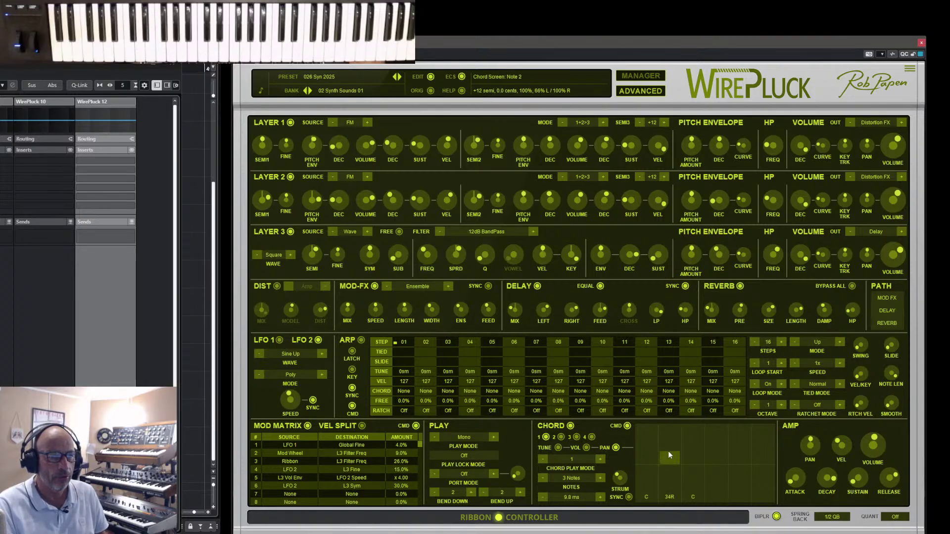
pyautogui.moveTo(694, 476); pyautogui.dragTo(695, 477)
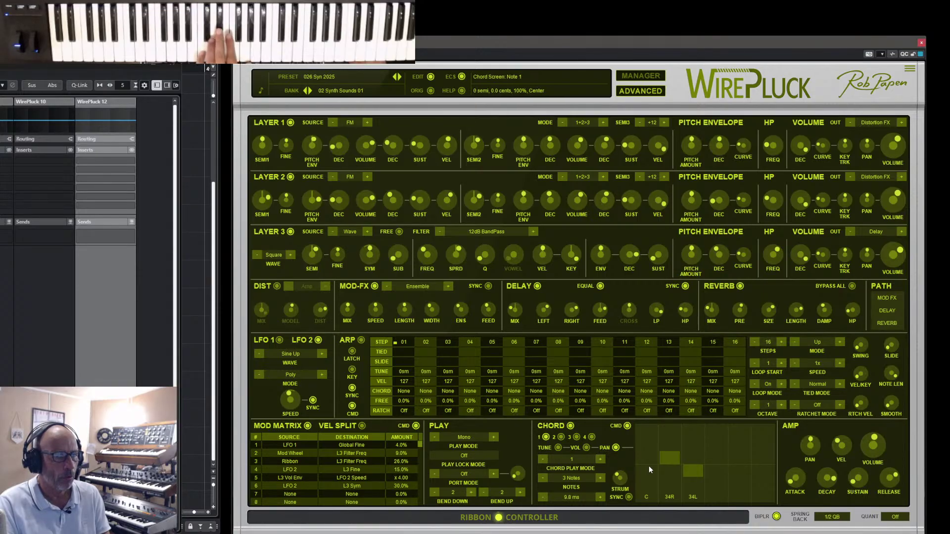
pyautogui.moveTo(651, 468); pyautogui.dragTo(651, 464)
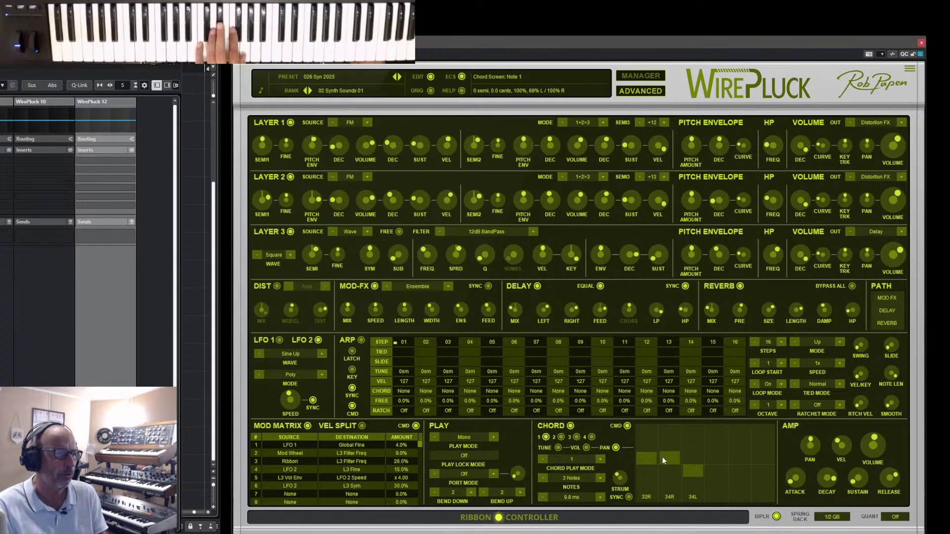
# - Check chord 1's note tuning, then re-pan its second note to 33L and its third note to center
pyautogui.click(560, 449)
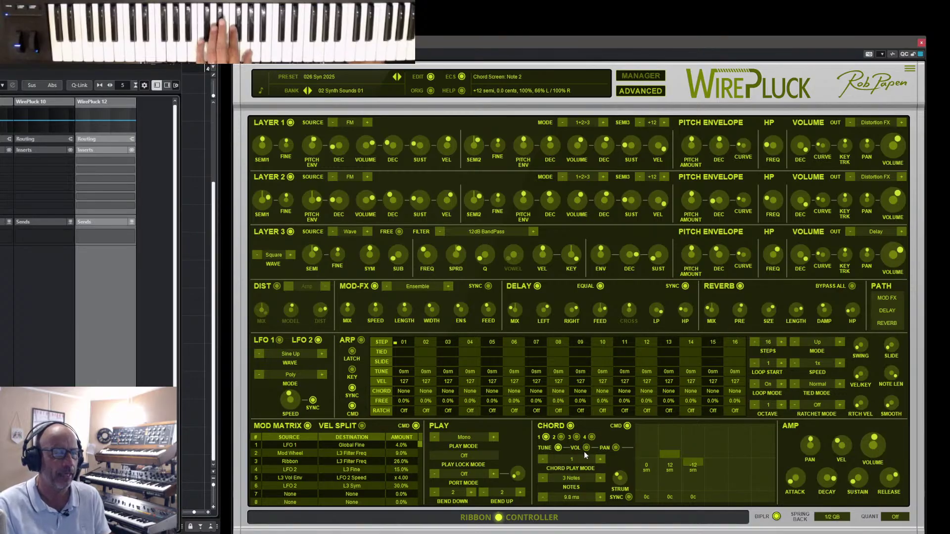
pyautogui.click(616, 448)
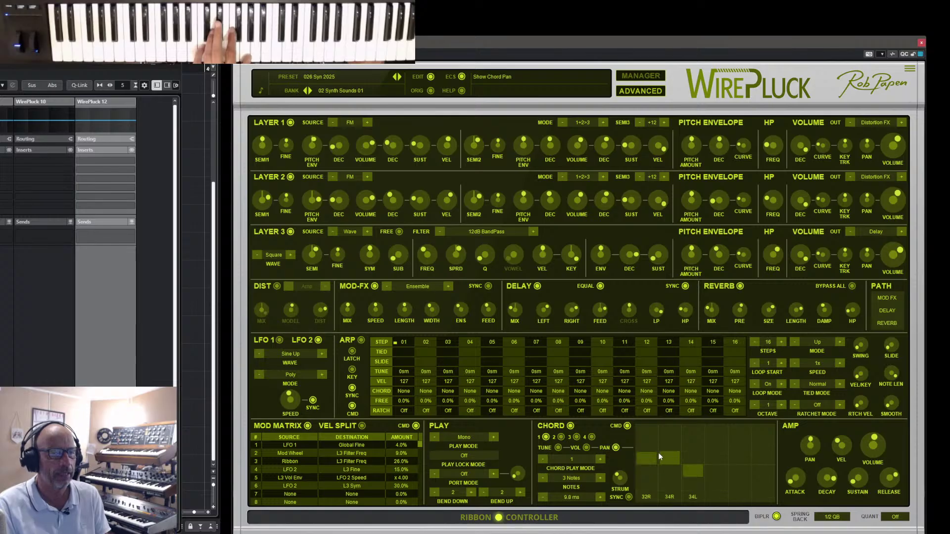
pyautogui.moveTo(665, 468); pyautogui.dragTo(666, 474)
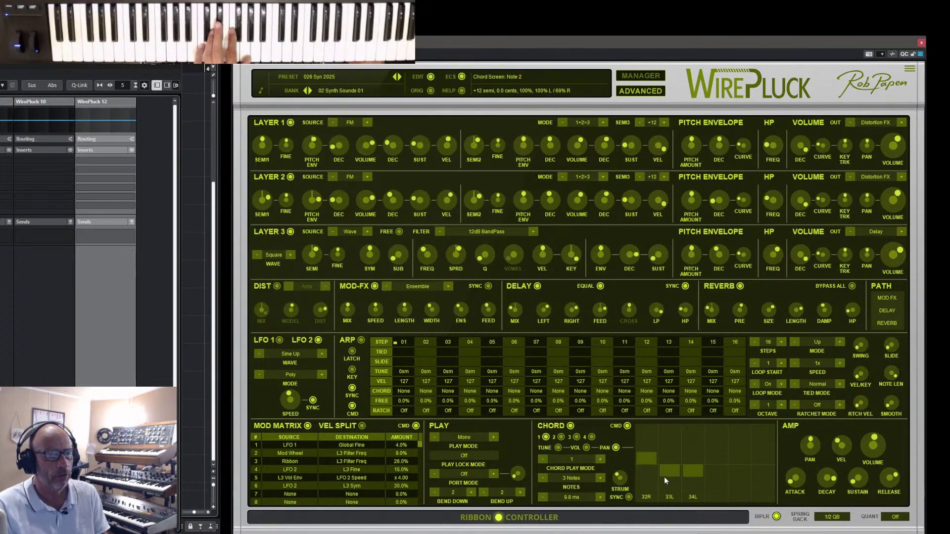
pyautogui.moveTo(665, 476); pyautogui.dragTo(664, 477)
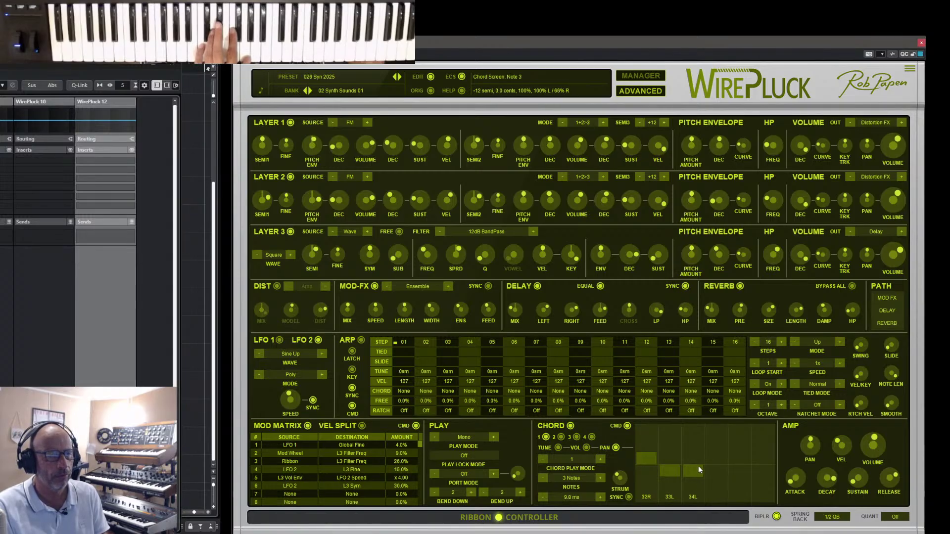
pyautogui.moveTo(698, 465); pyautogui.dragTo(699, 464)
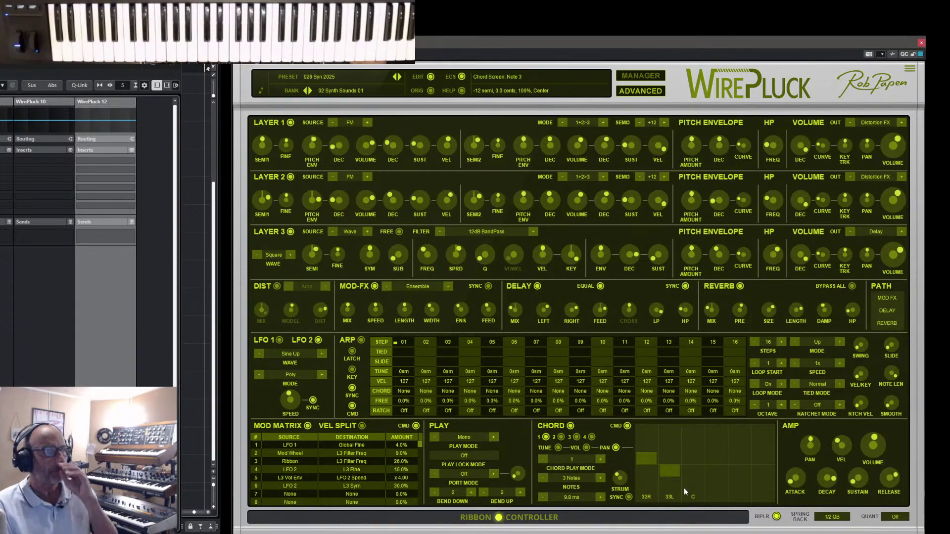
# - Set the play mode back to Poly
pyautogui.click(460, 437)
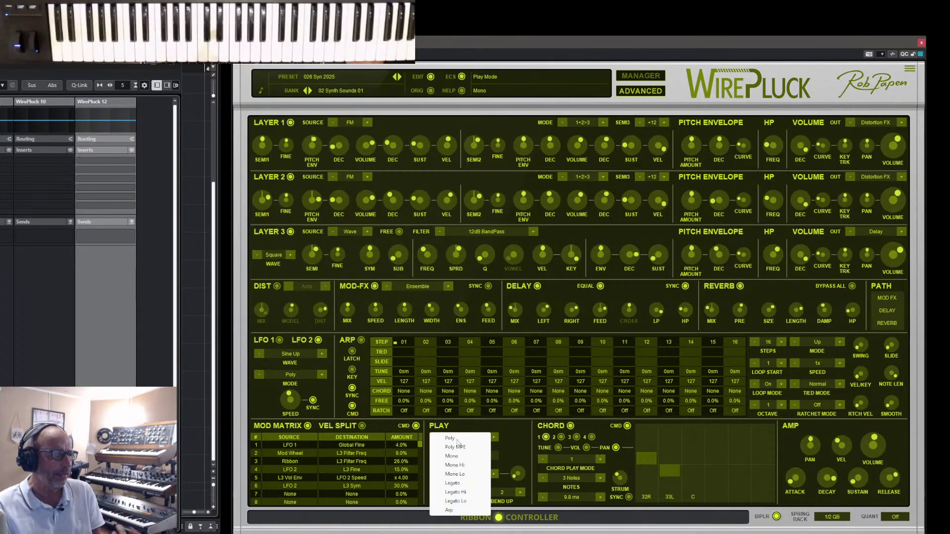
pyautogui.click(459, 439)
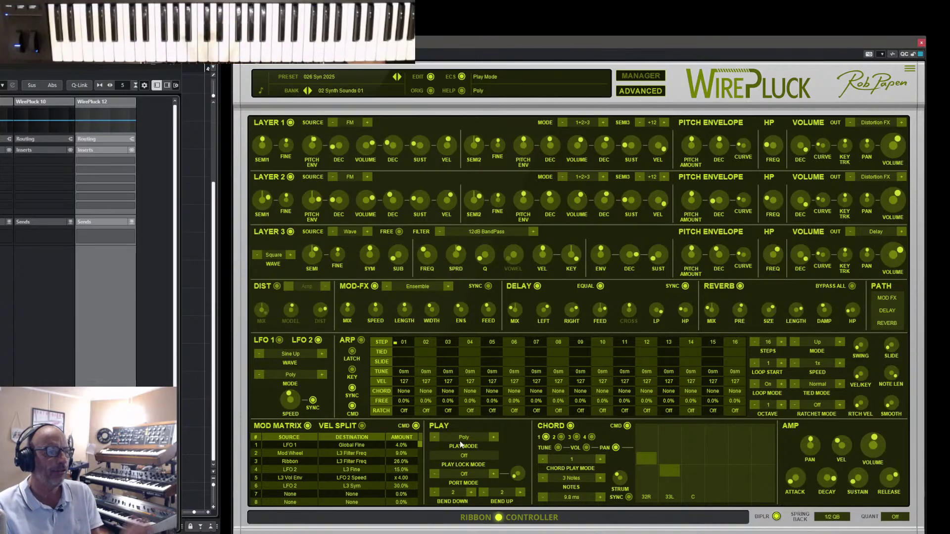
pyautogui.moveTo(621, 479)
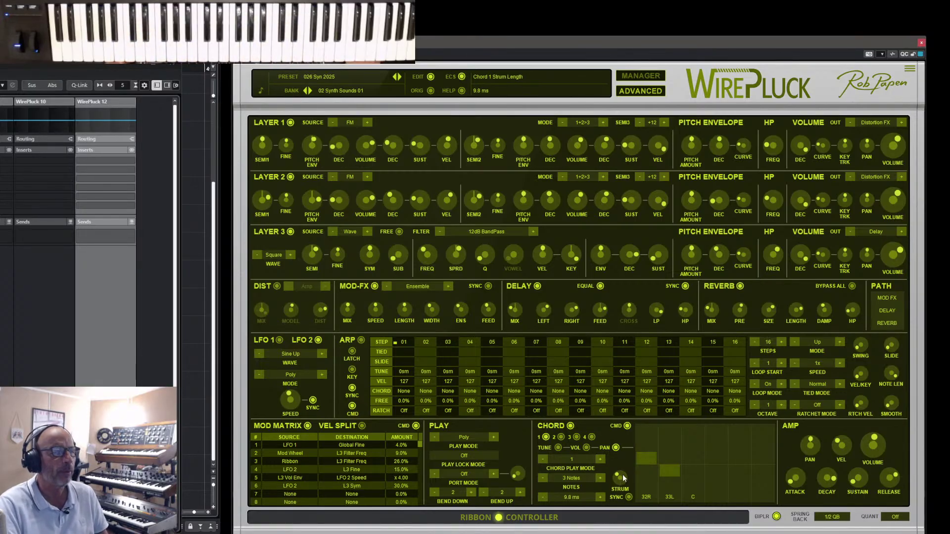
# - Save the edited sound as a new preset named Syn 2025 Octaves
pyautogui.click(343, 77)
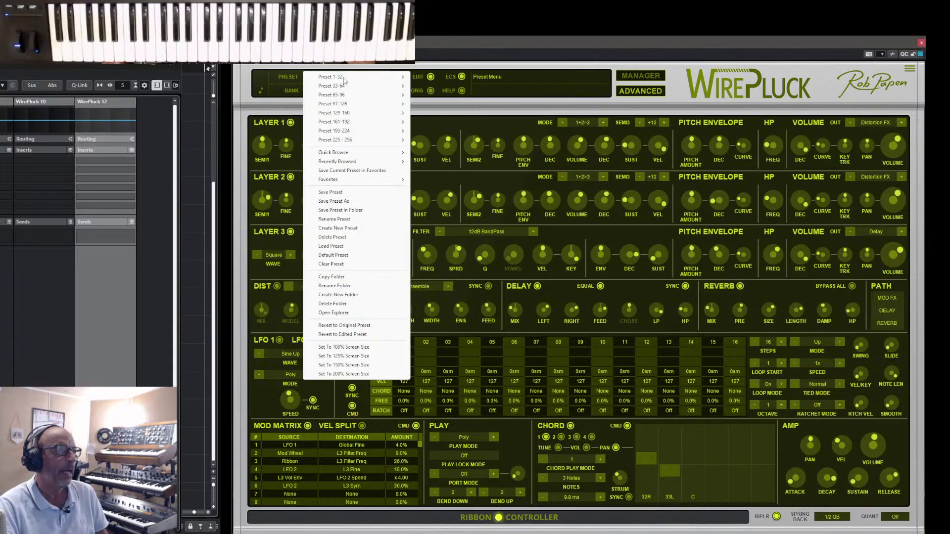
pyautogui.click(349, 201)
pyautogui.click(222, 266)
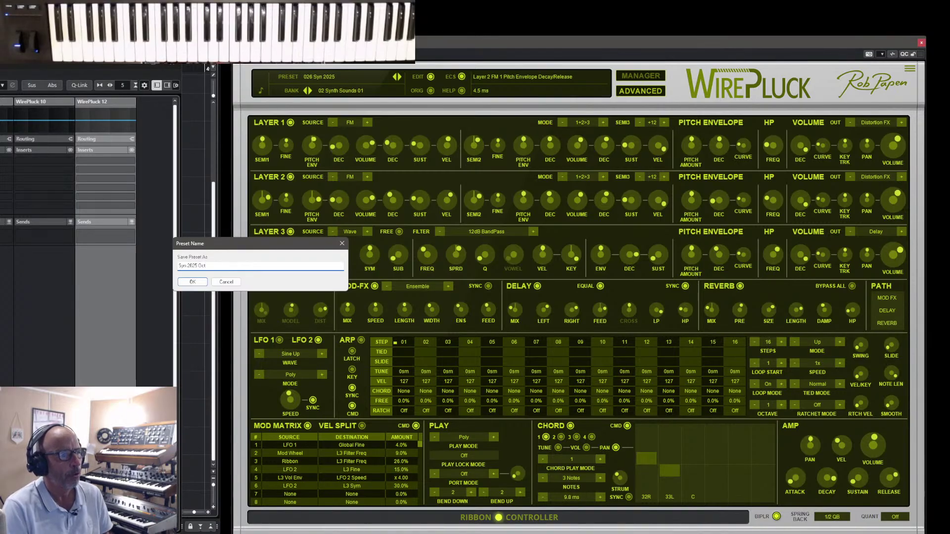
pyautogui.write('ves')
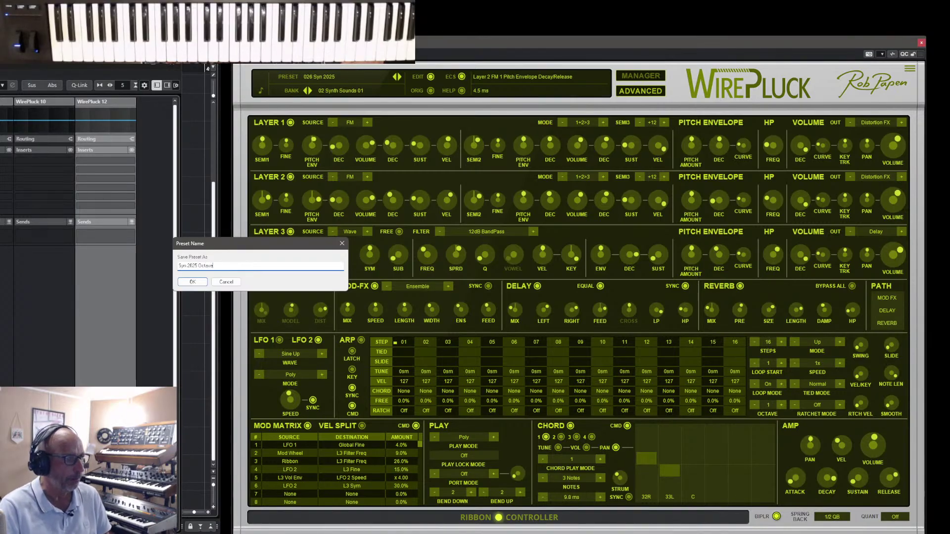
pyautogui.click(196, 282)
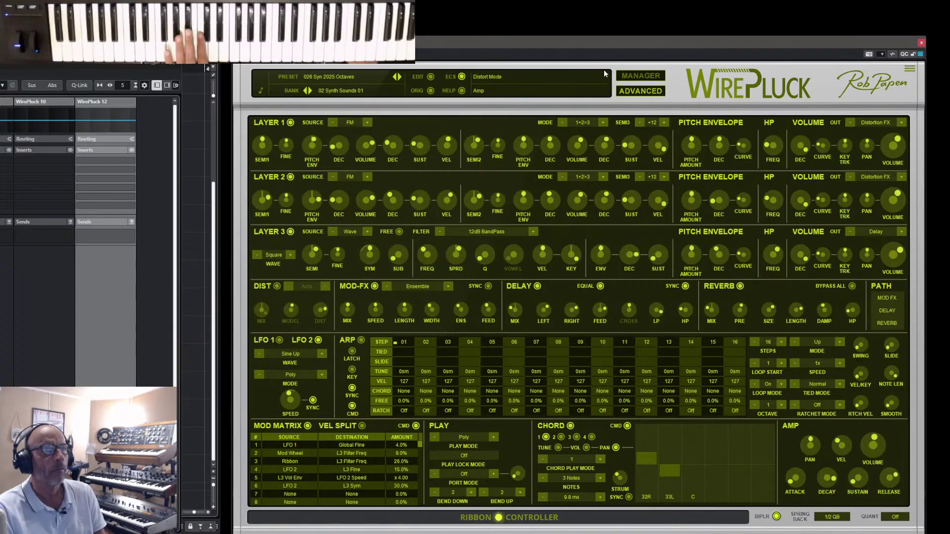
# - Add the Chord type category to Syn 2025 Octaves, then apply and save the tags
pyautogui.click(624, 76)
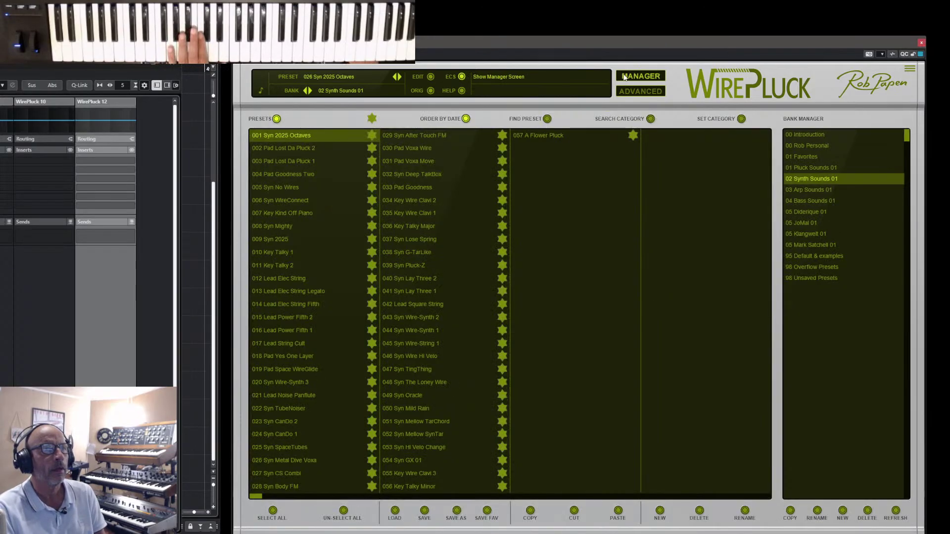
pyautogui.click(657, 92)
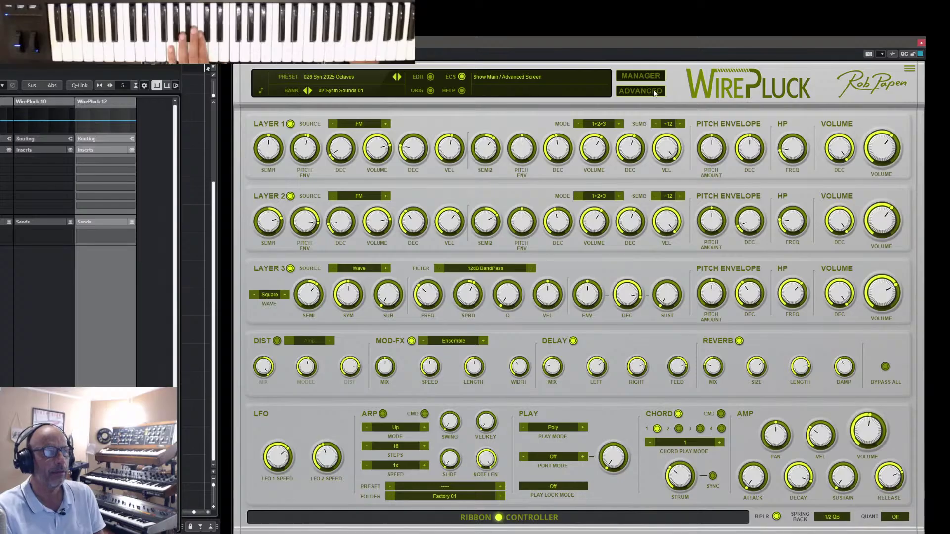
pyautogui.click(653, 77)
pyautogui.click(741, 119)
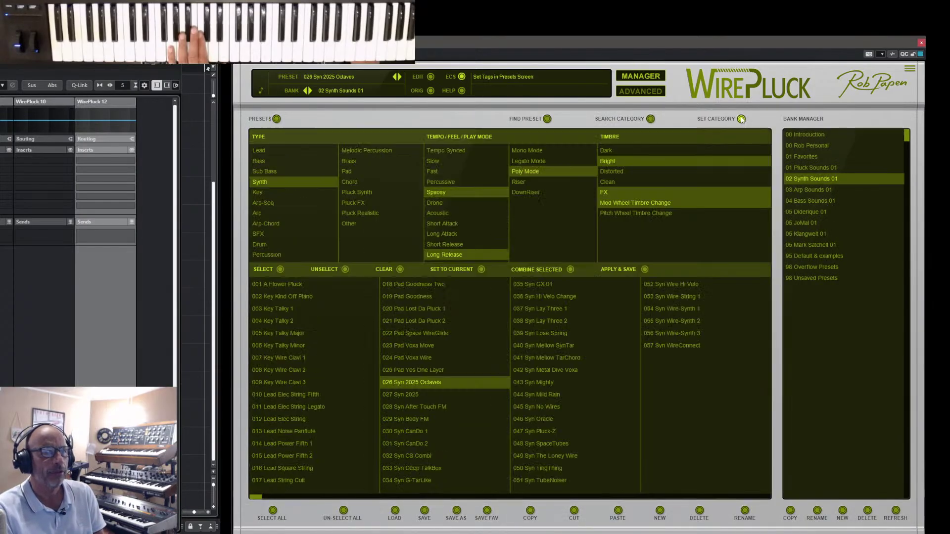
pyautogui.click(367, 181)
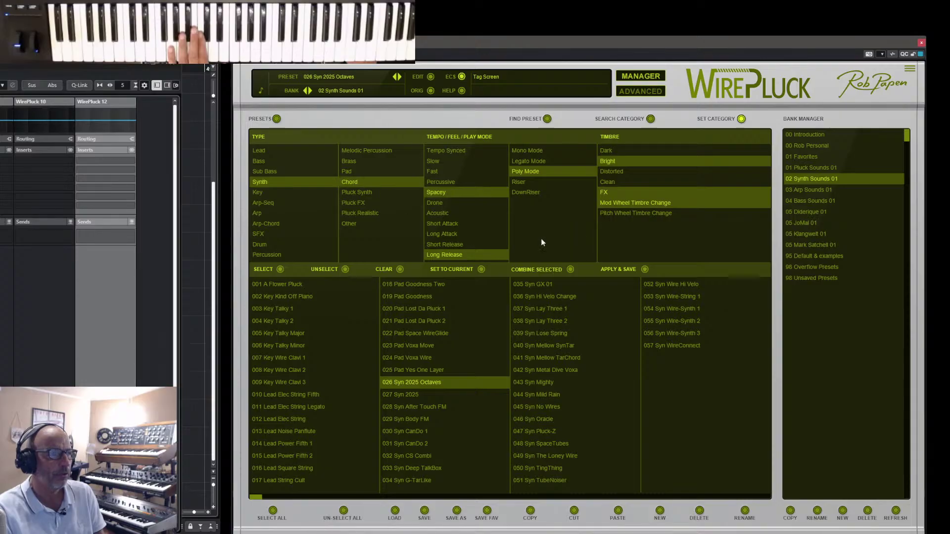
pyautogui.click(645, 270)
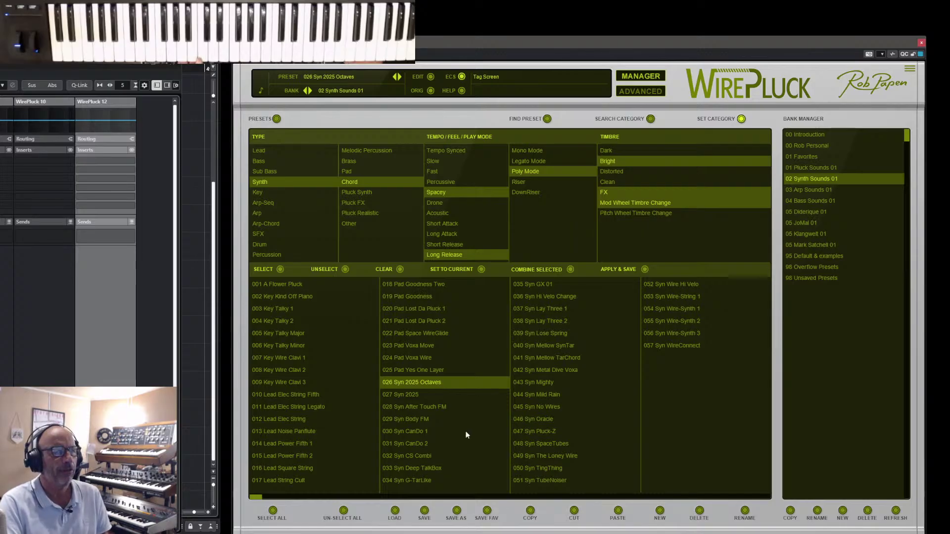
# - Compare the category tags of Syn 2025 and Syn 2025 Octaves, then return to the preset list
pyautogui.click(396, 395)
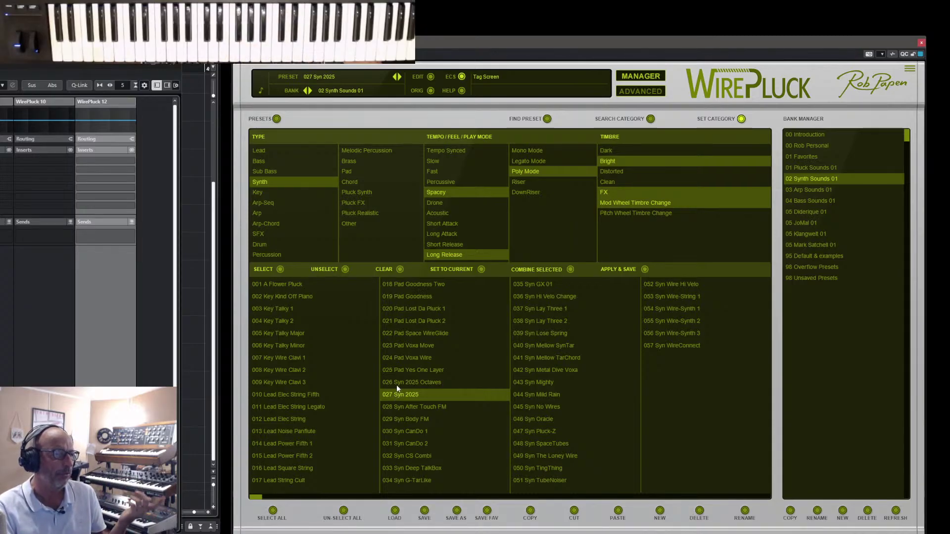
pyautogui.click(396, 385)
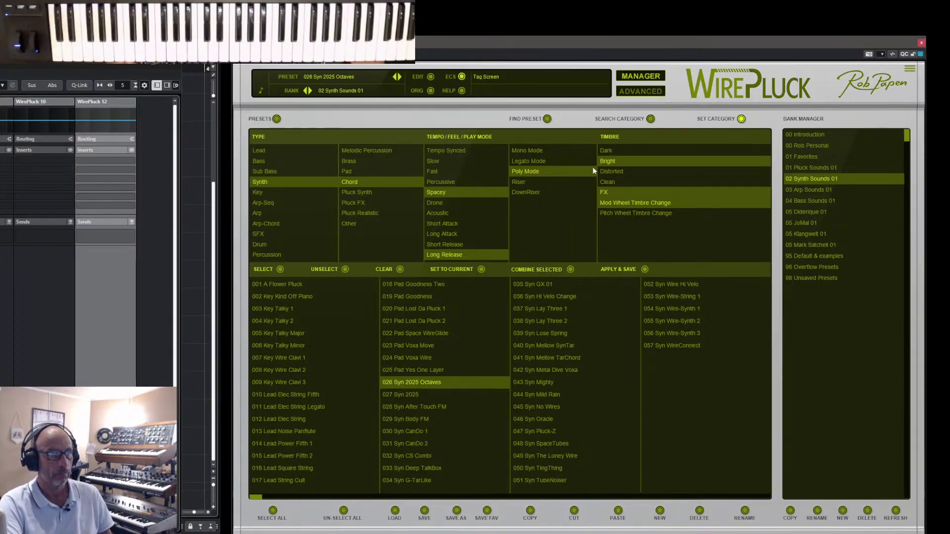
pyautogui.click(276, 119)
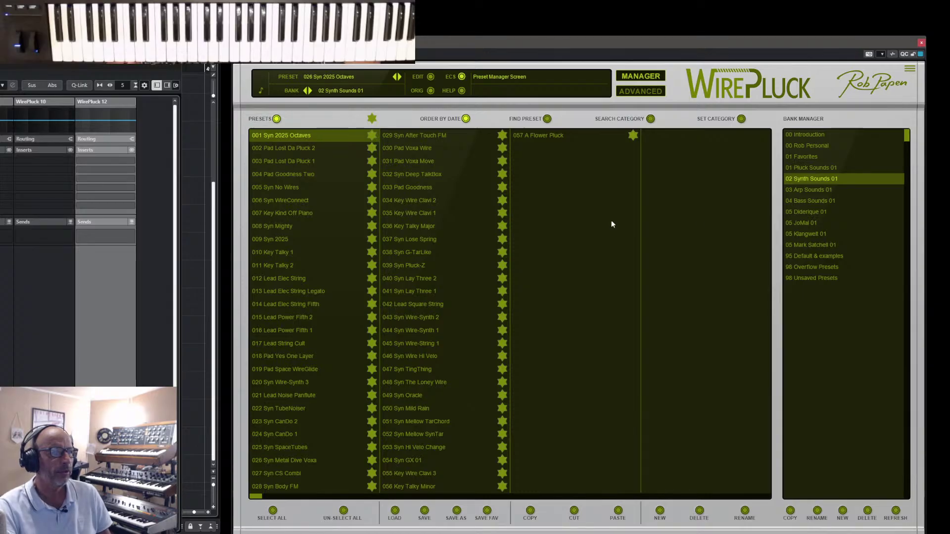
# - Open the 03 Arp Sounds 01 bank, order its presets by date and load Arp Silver Ring
pyautogui.click(800, 191)
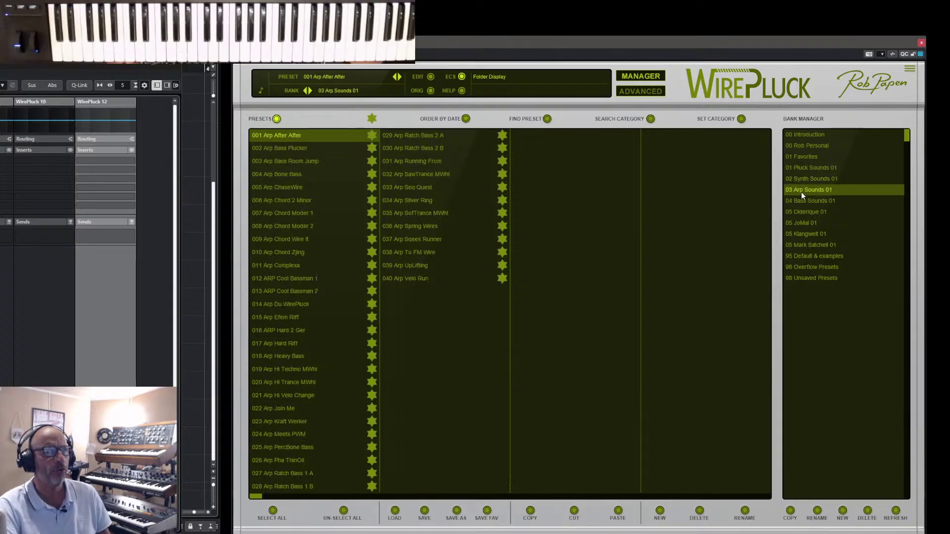
pyautogui.click(653, 80)
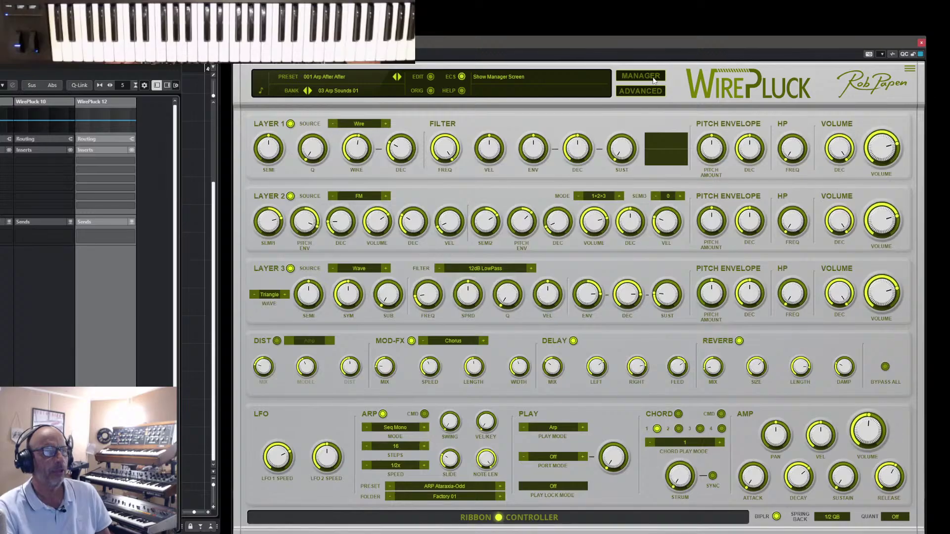
pyautogui.click(653, 79)
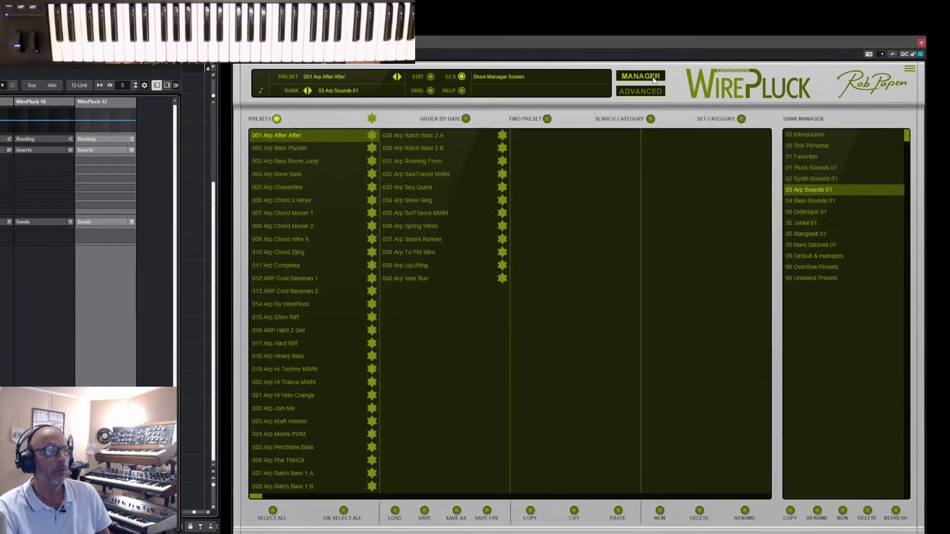
pyautogui.click(464, 120)
pyautogui.click(304, 136)
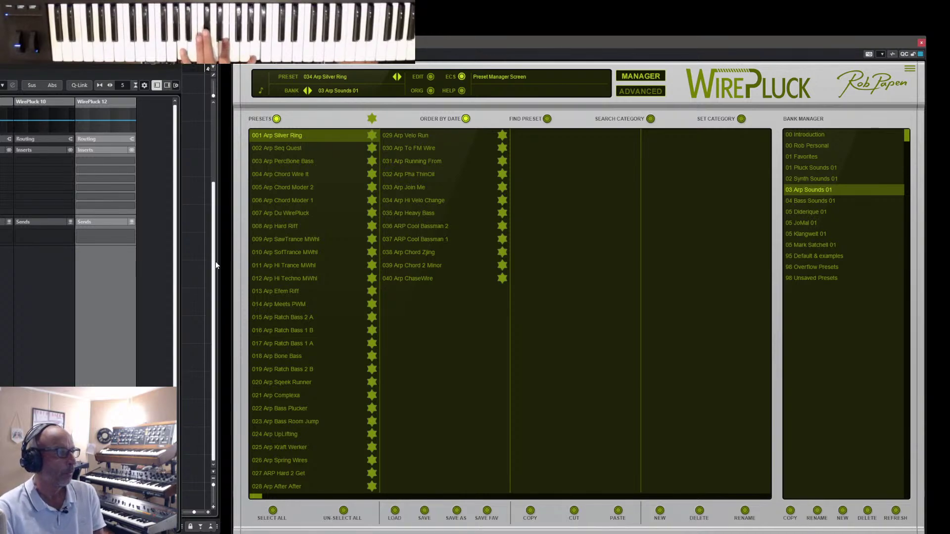
# - Switch the DAW window behind the synth from the mixer to the project arrangement
pyautogui.moveTo(215, 260); pyautogui.dragTo(142, 81)
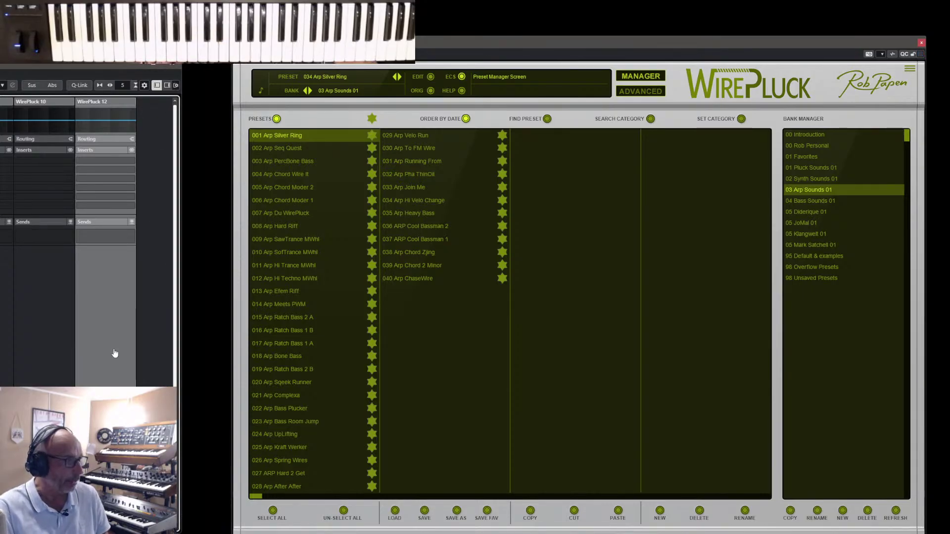
pyautogui.press('super+d')
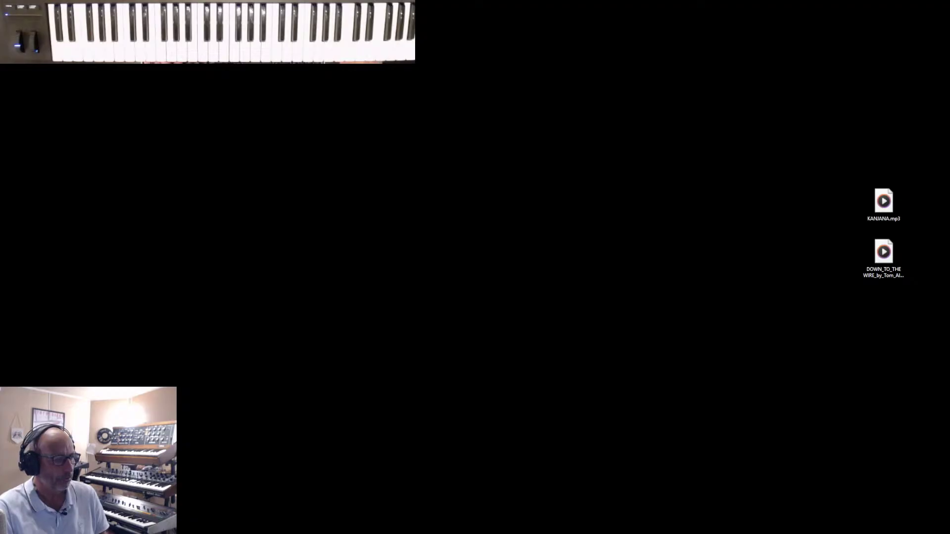
pyautogui.press('super+d')
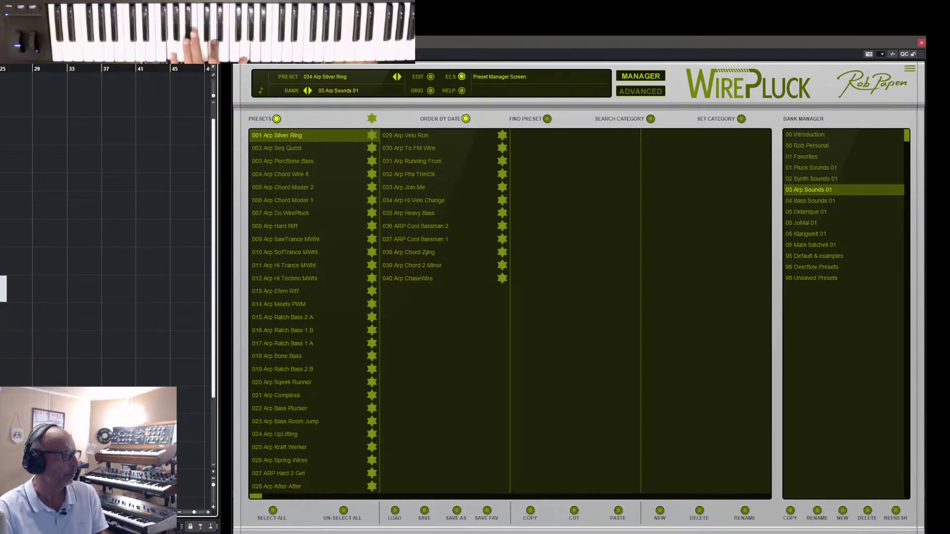
pyautogui.scroll(-3, 106, 227)
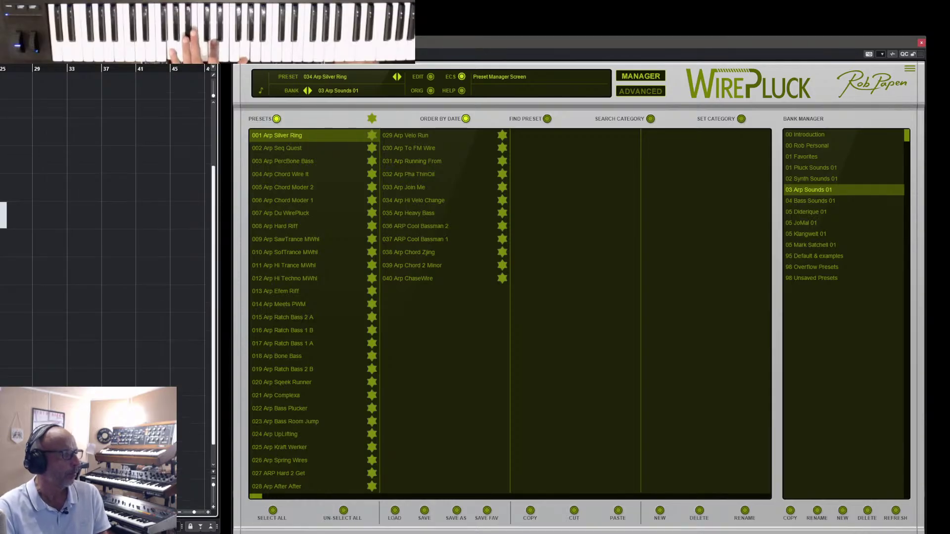
# - Show the main synth screen, sweep the ribbon controller up to 100% to hear its modulation, and return to the preset list
pyautogui.click(640, 80)
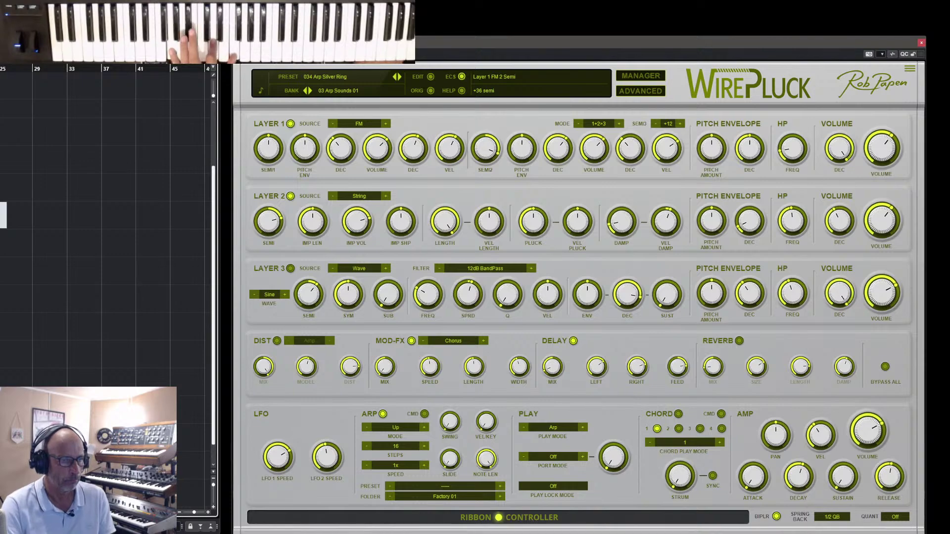
pyautogui.moveTo(501, 518); pyautogui.dragTo(761, 517)
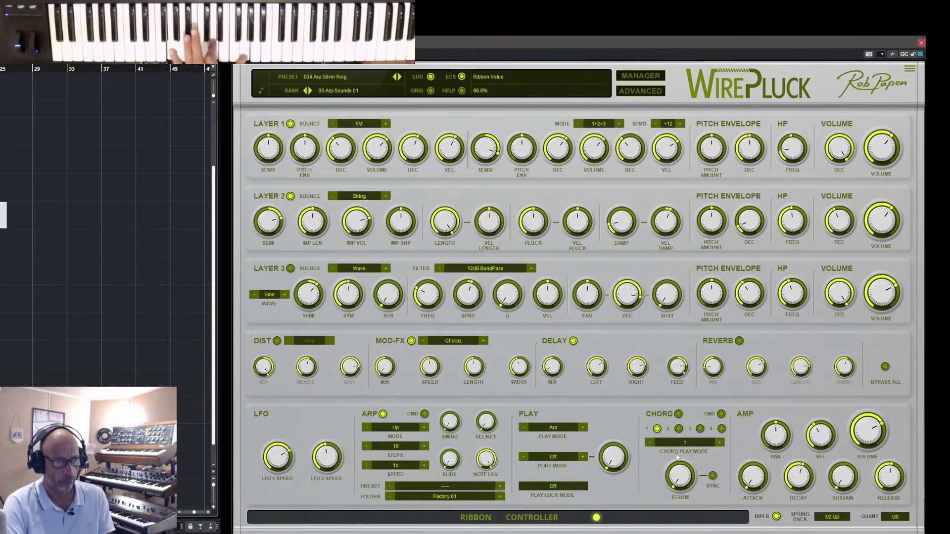
pyautogui.moveTo(500, 519); pyautogui.dragTo(739, 524)
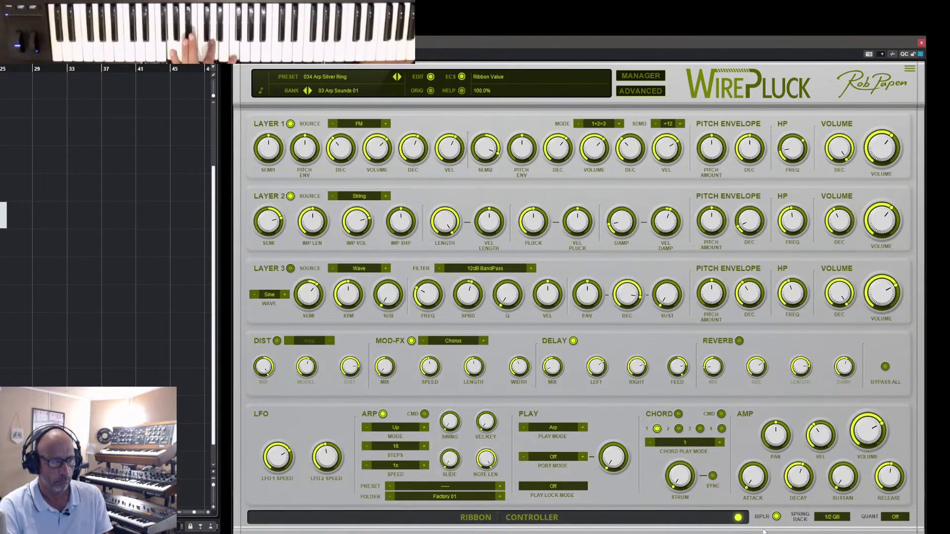
pyautogui.click(641, 76)
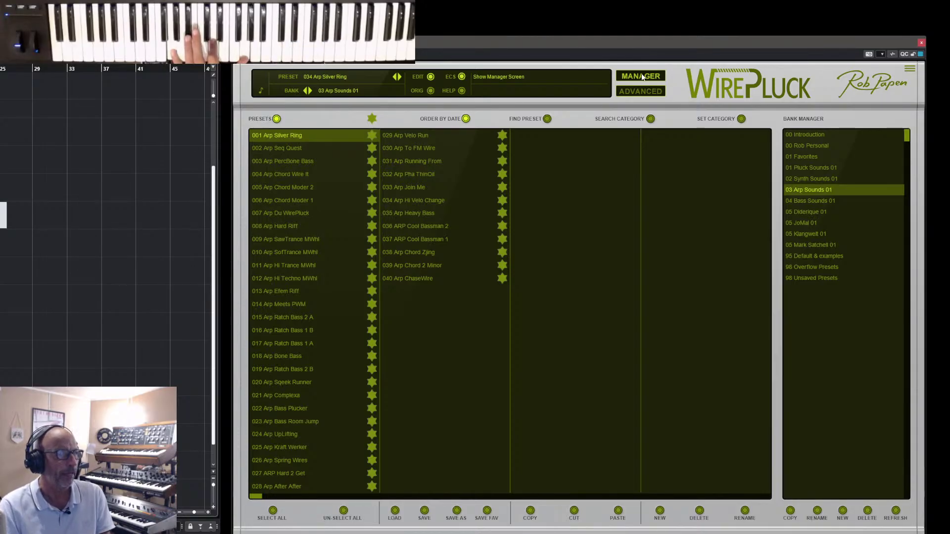
# - In the advanced screen, set Arp Silver Ring's arpeggiator to 12 steps and switch off steps 9 and 11
pyautogui.click(642, 77)
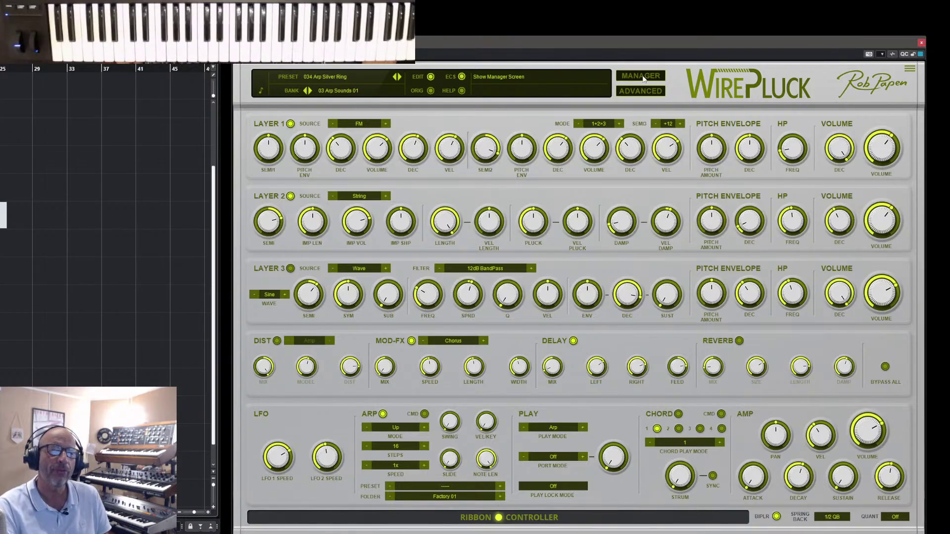
pyautogui.click(643, 76)
pyautogui.click(642, 76)
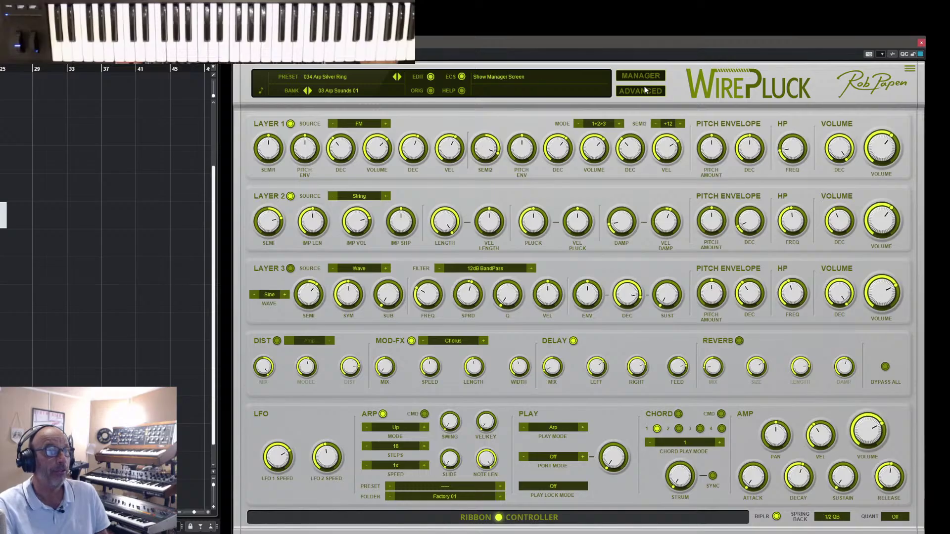
pyautogui.click(644, 91)
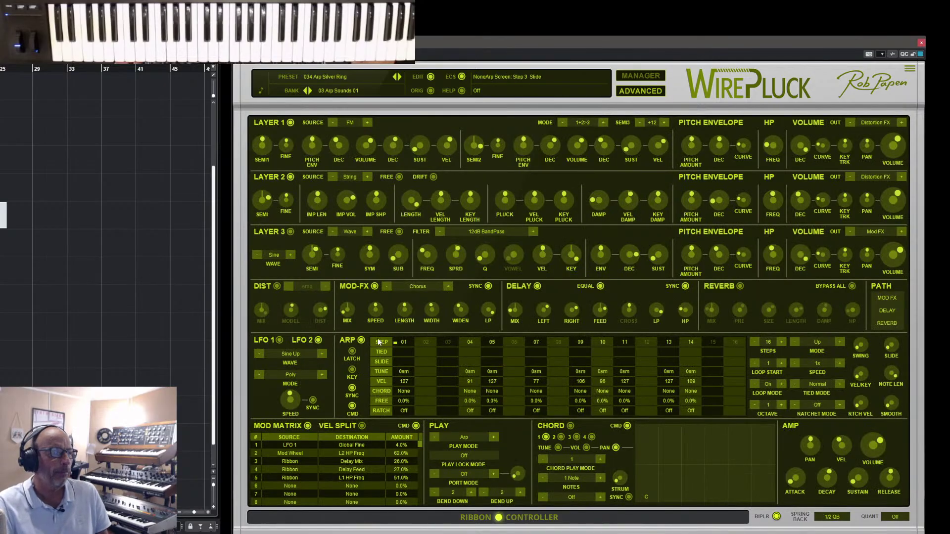
pyautogui.click(771, 344)
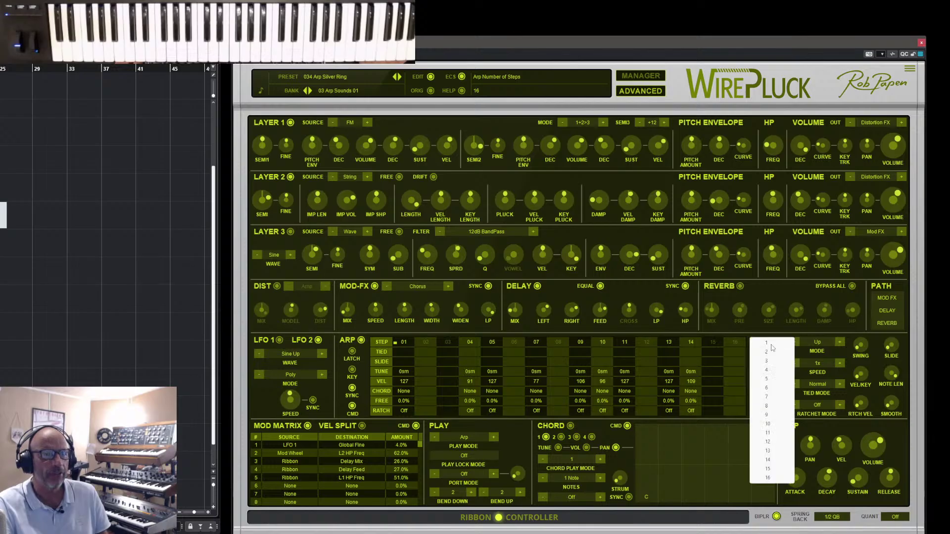
pyautogui.click(778, 442)
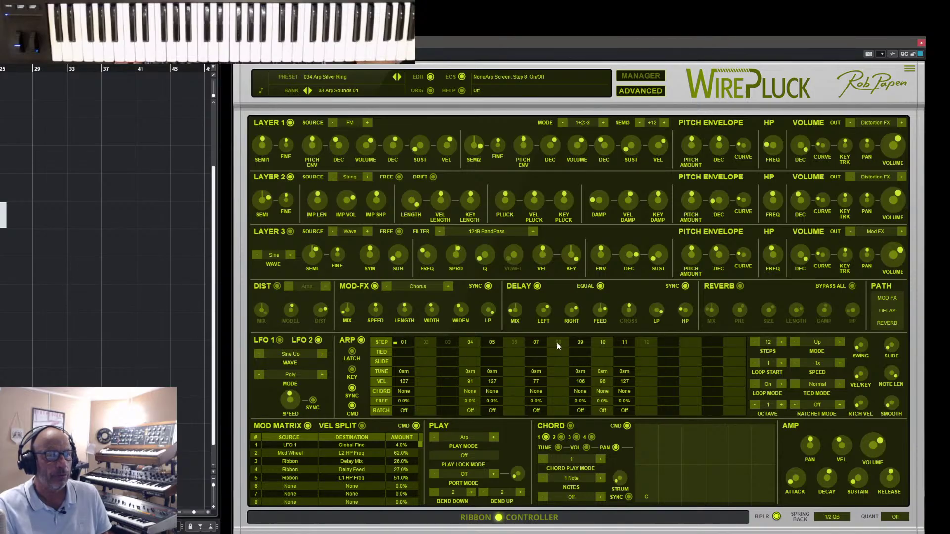
pyautogui.click(581, 343)
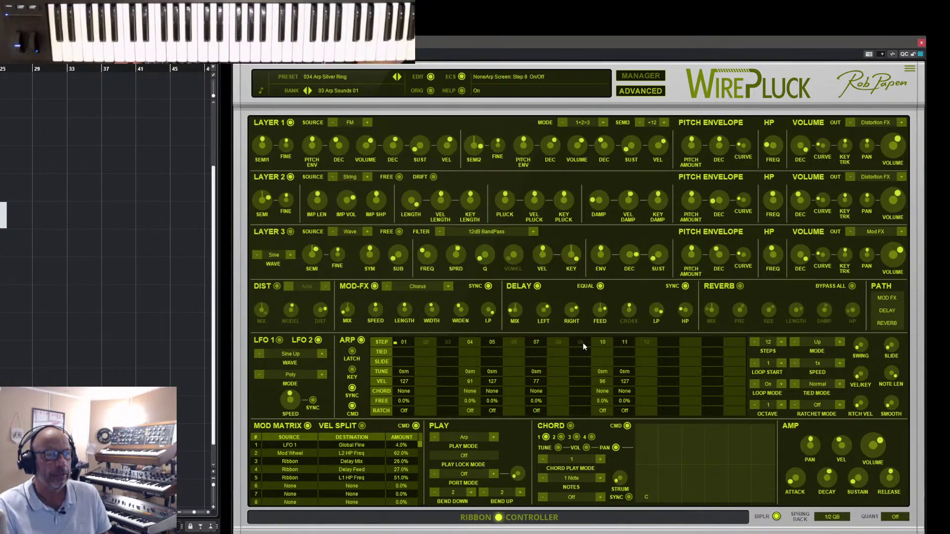
pyautogui.click(625, 344)
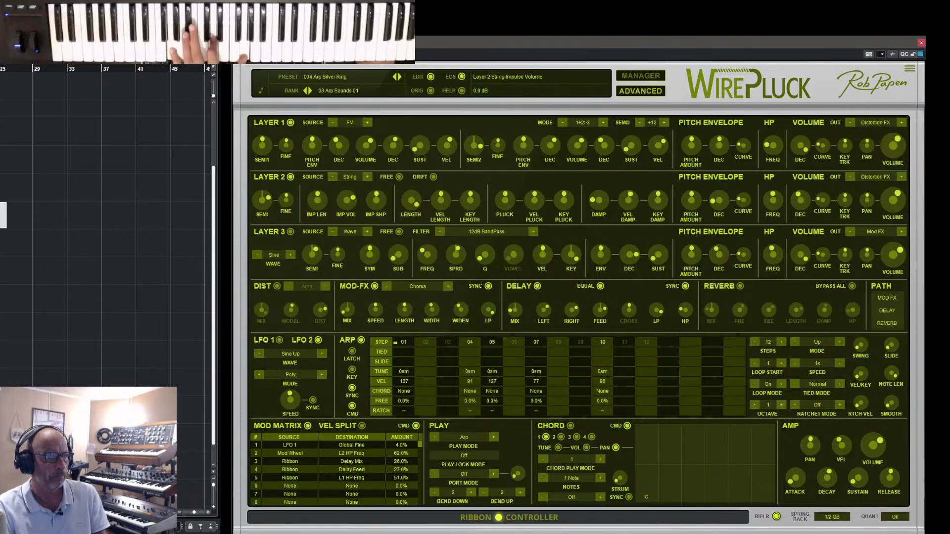
# - Save the edited arp as a new preset named Arp Silver Ring 6-8th
pyautogui.click(319, 77)
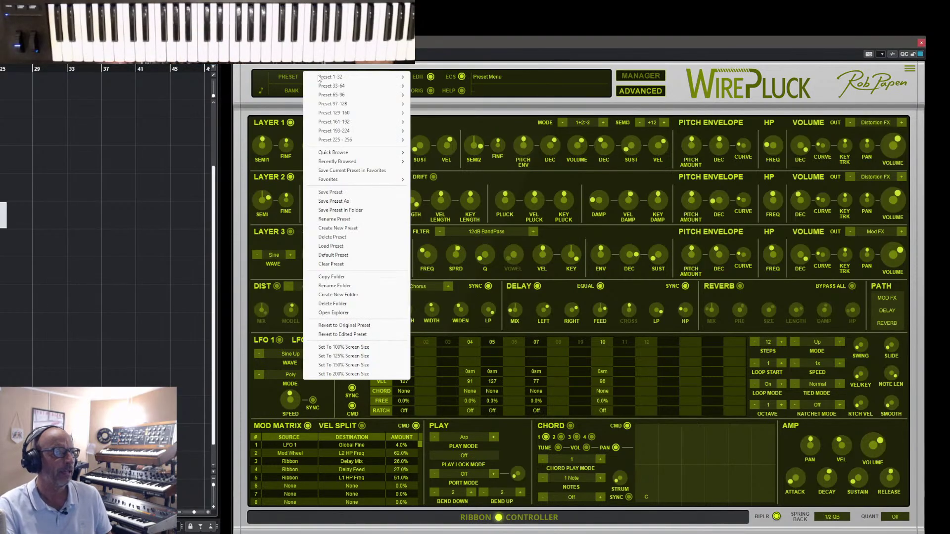
pyautogui.click(339, 201)
pyautogui.click(216, 265)
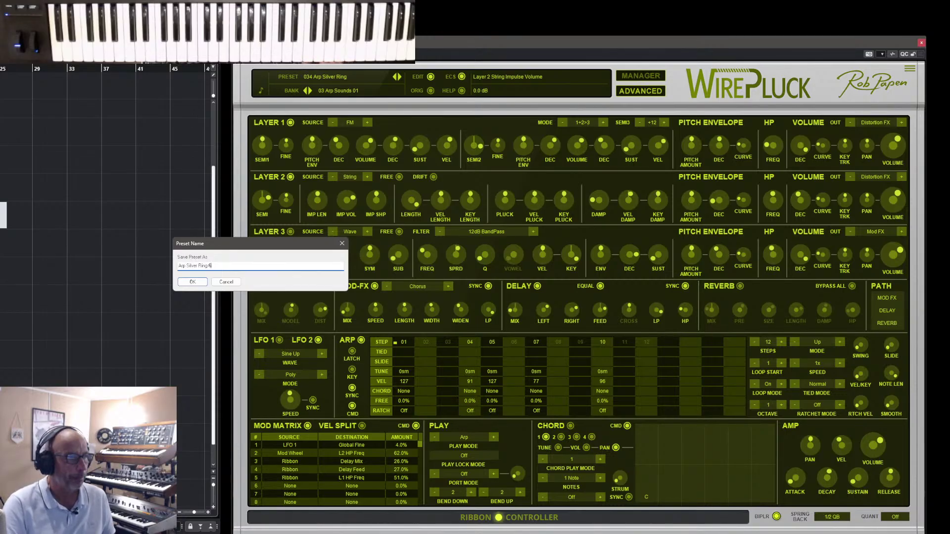
pyautogui.write('-8th')
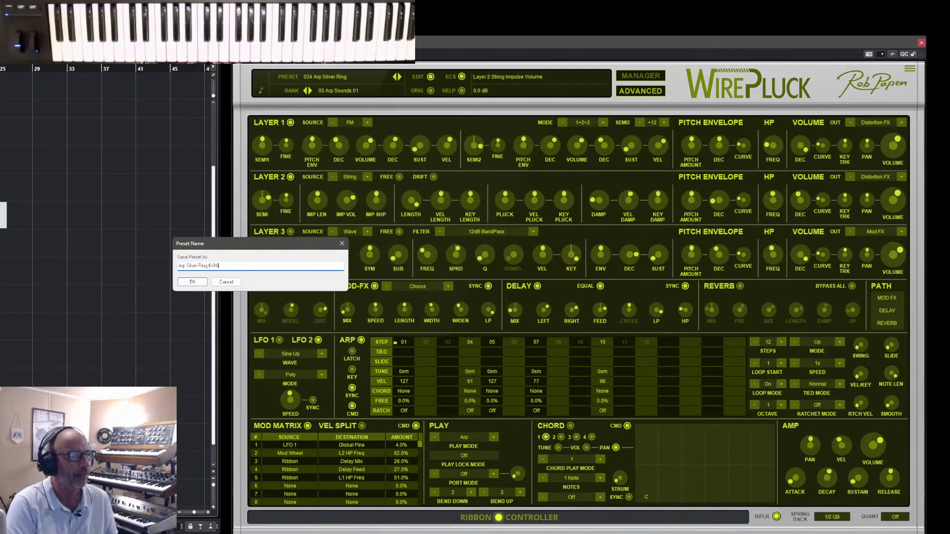
pyautogui.click(197, 282)
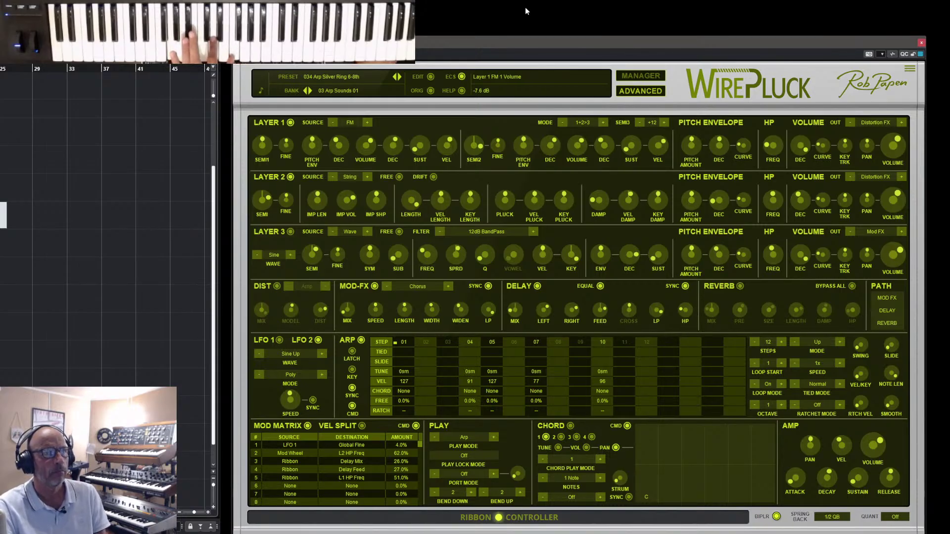
# - Load the original Arp Silver Ring from the preset list and show its main synth screen
pyautogui.click(640, 76)
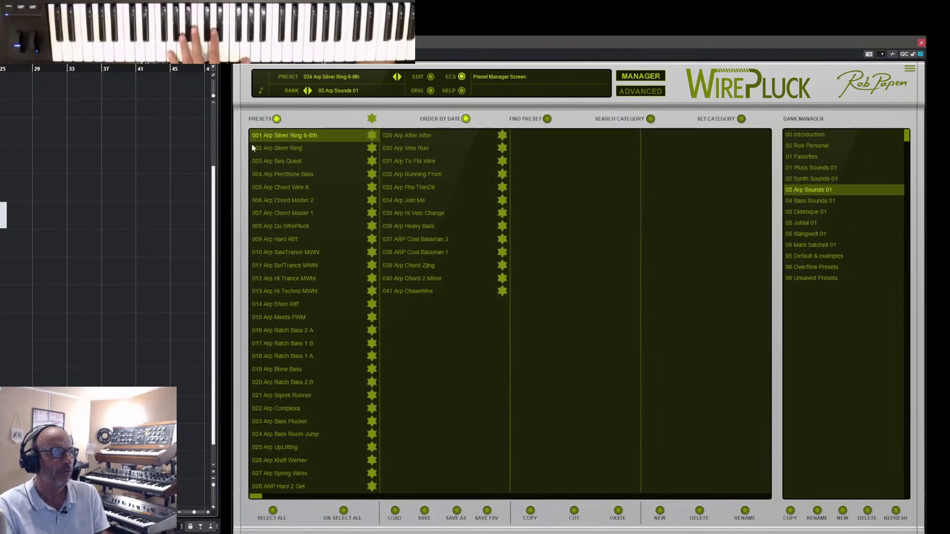
pyautogui.click(270, 148)
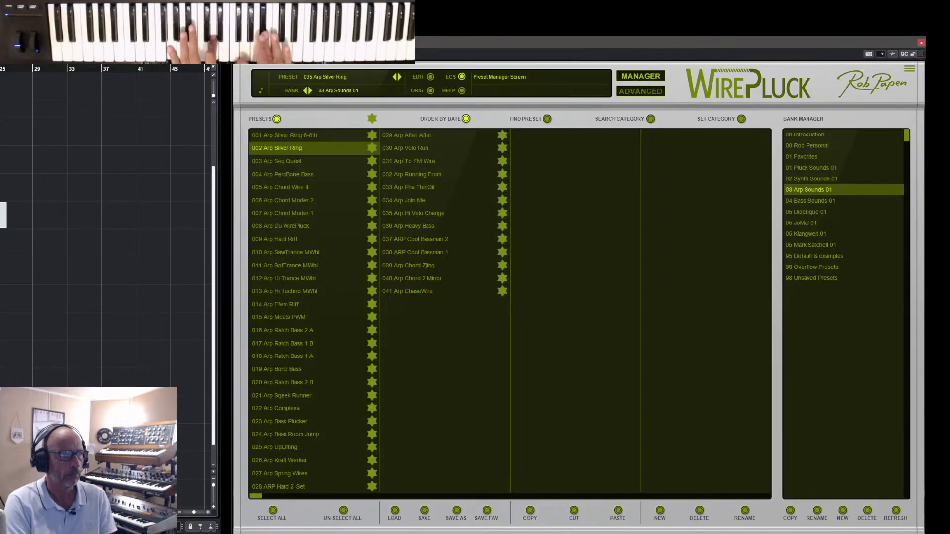
pyautogui.click(639, 93)
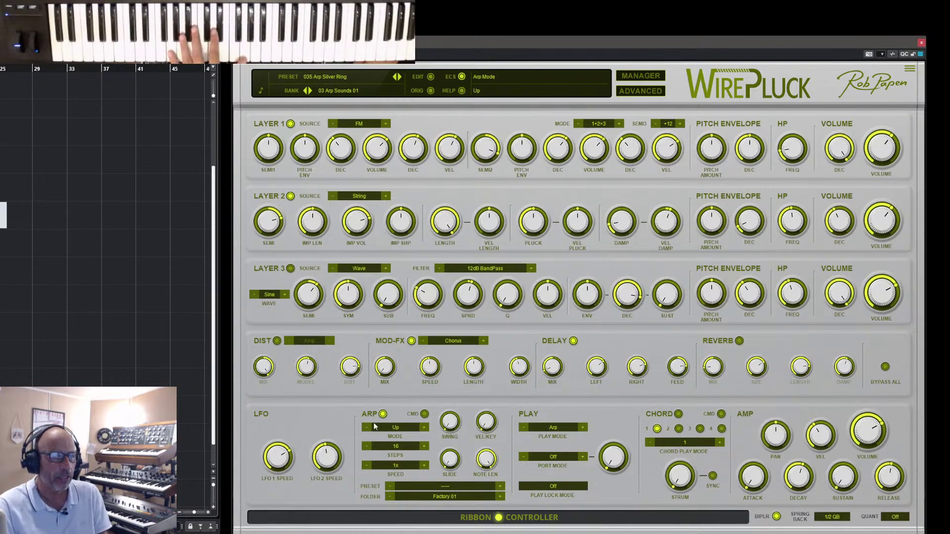
# - Try the Factory 04 arp presets Play Chords 04, 05 and 06 on Arp Silver Ring, then restore the original preset
pyautogui.click(428, 499)
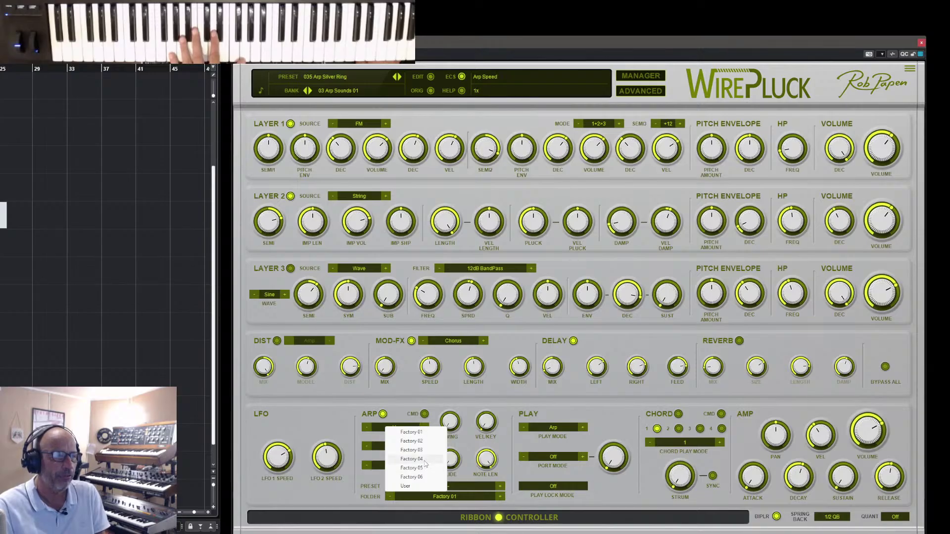
pyautogui.click(421, 460)
pyautogui.click(425, 487)
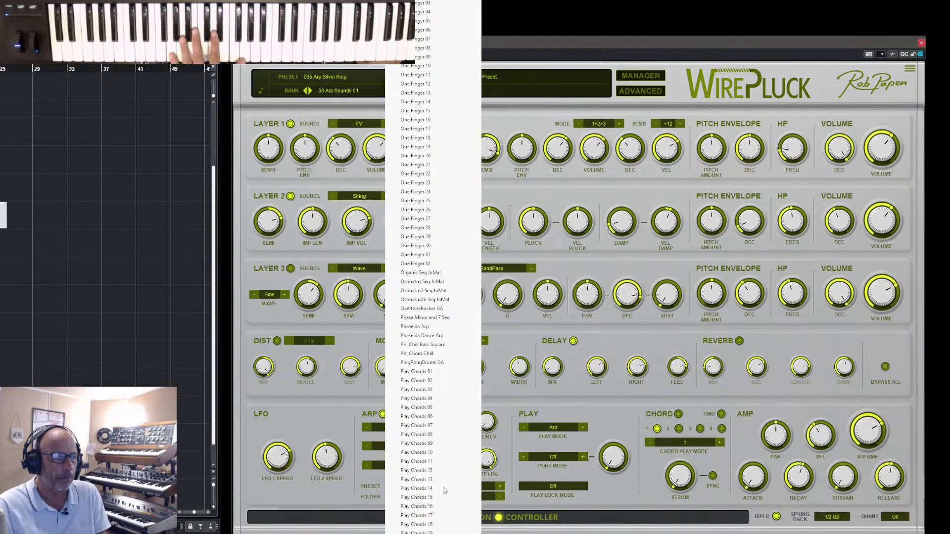
pyautogui.click(422, 399)
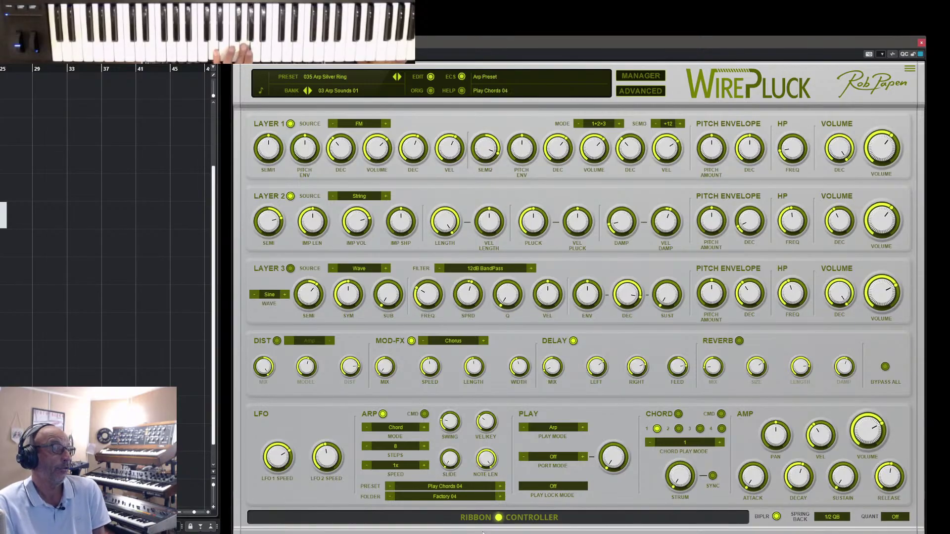
pyautogui.click(500, 487)
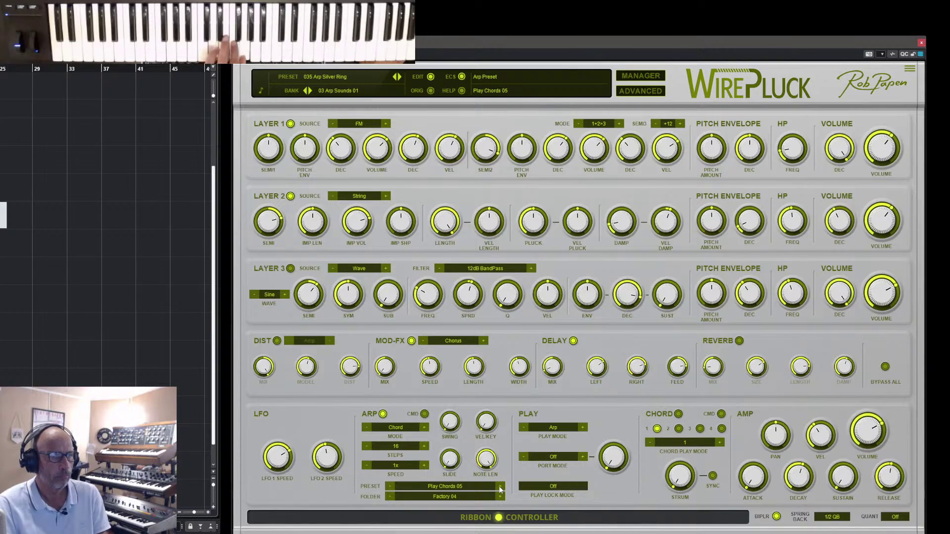
pyautogui.click(500, 487)
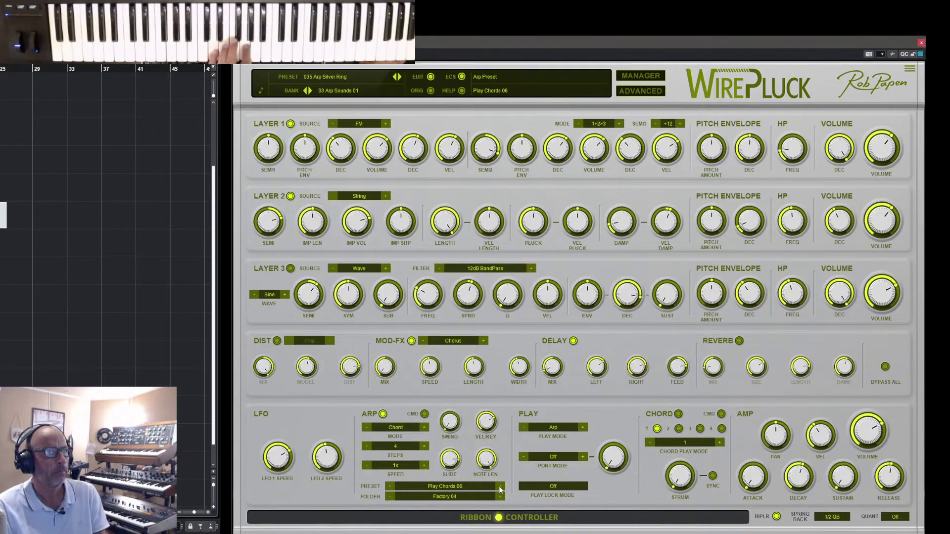
pyautogui.click(431, 91)
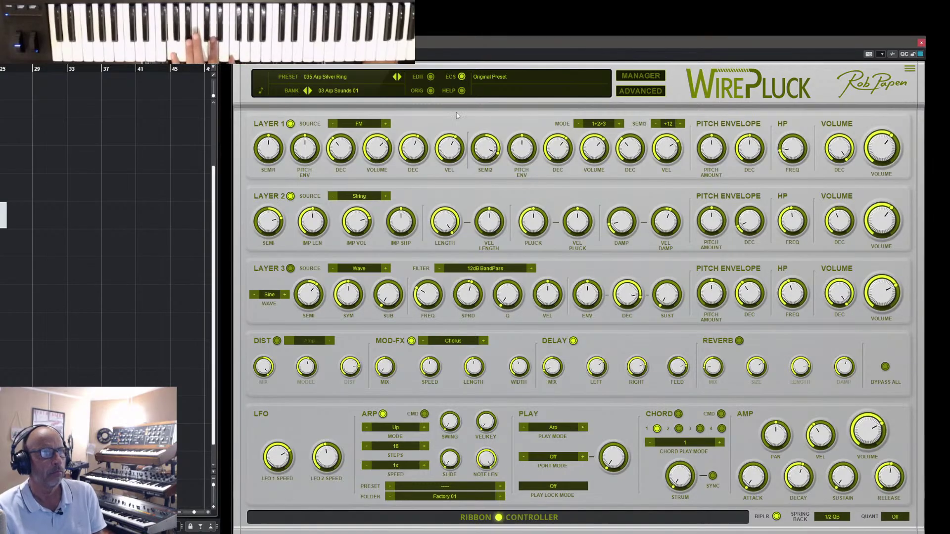
pyautogui.moveTo(268, 148)
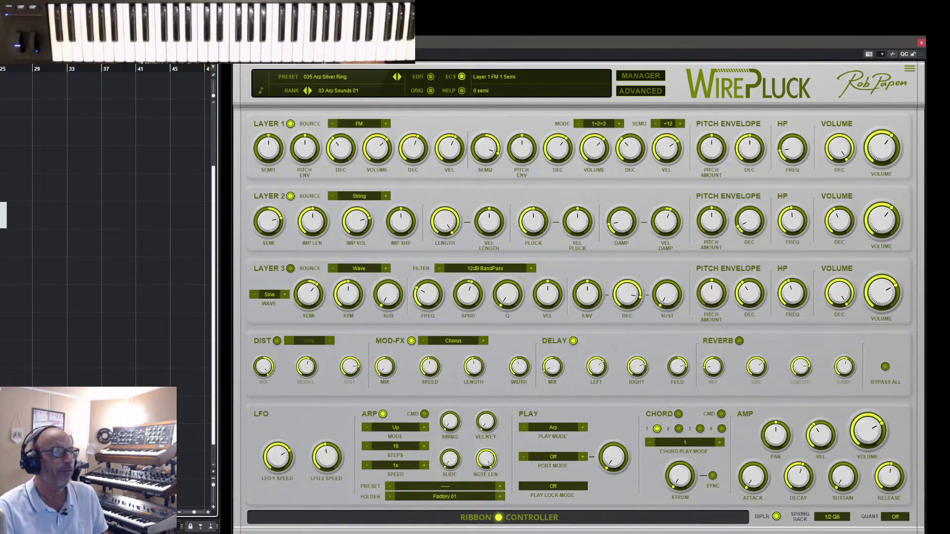
# - Load Arp PercBone Bass from the preset list and show its main synth screen
pyautogui.click(634, 80)
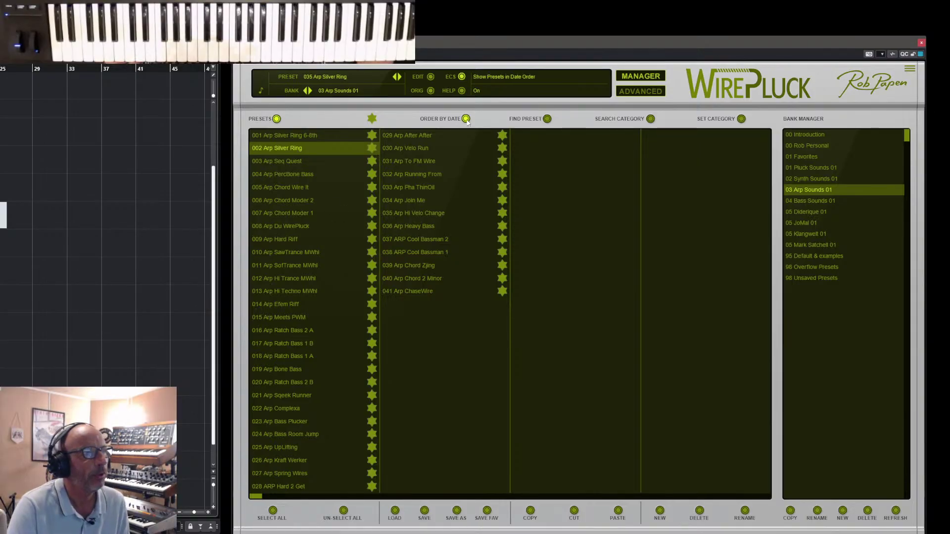
pyautogui.click(280, 176)
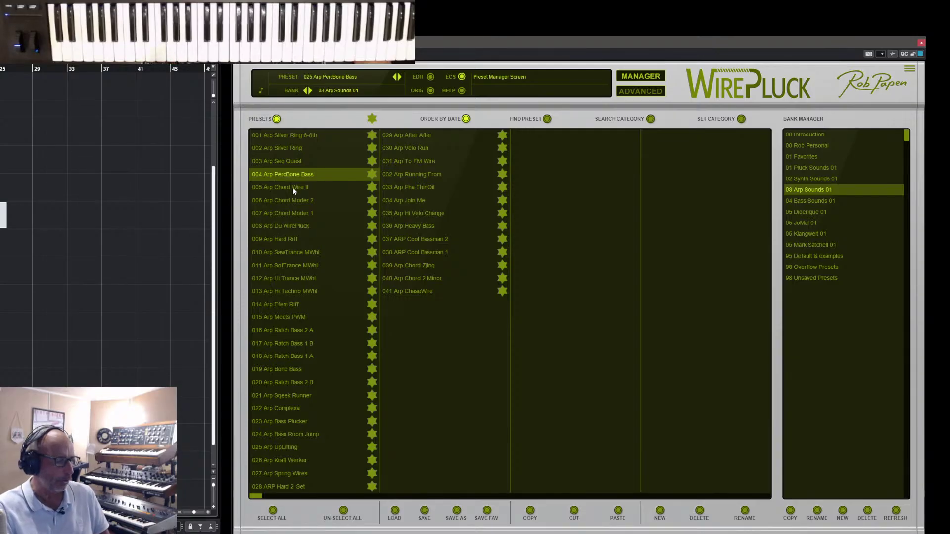
pyautogui.click(640, 76)
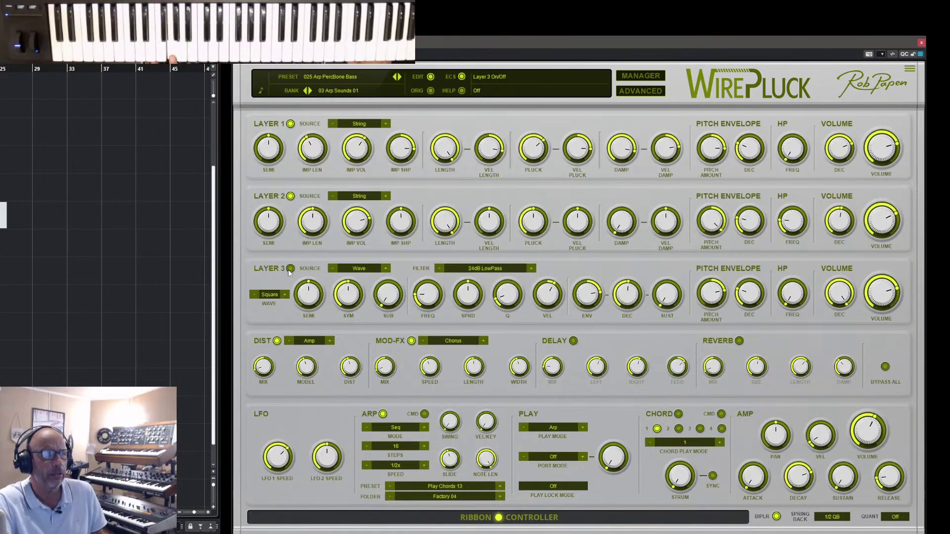
# - Audition without layer 2, then reshape both string layers: raise layer 1's semitones, set its high-pass to 393 Hz and layer 2's volume decay to 27.1 ms
pyautogui.click(290, 196)
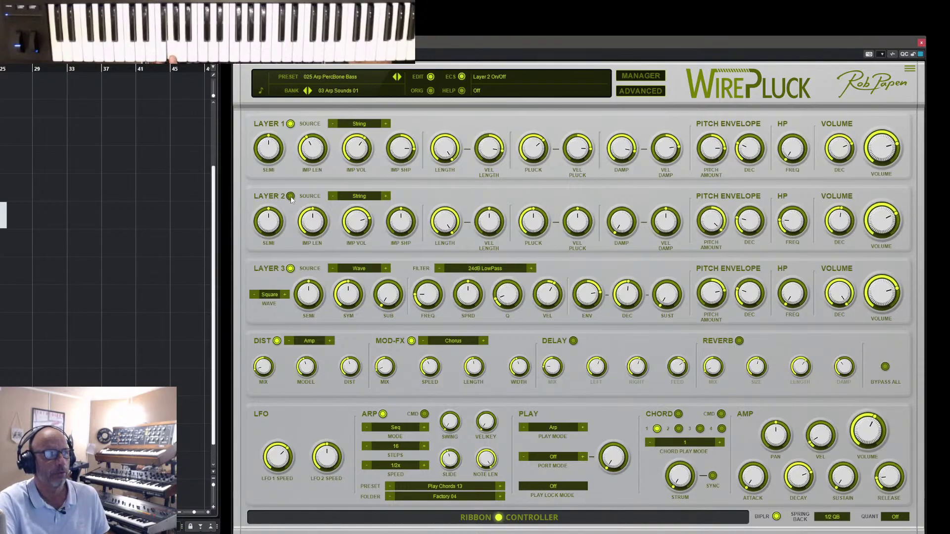
pyautogui.moveTo(281, 162)
pyautogui.mouseDown()
pyautogui.moveTo(276, 139)
pyautogui.moveTo(278, 146)
pyautogui.mouseUp()
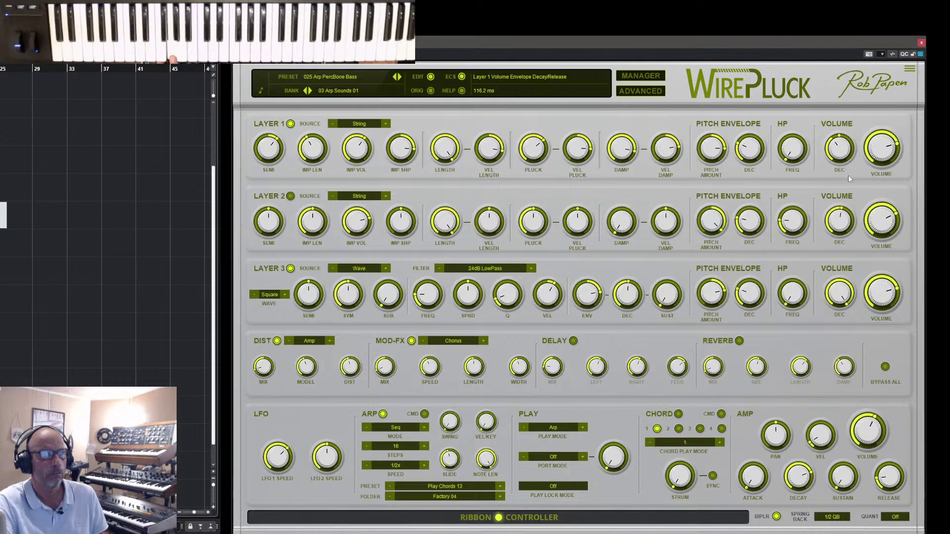
pyautogui.moveTo(793, 148); pyautogui.dragTo(841, 131)
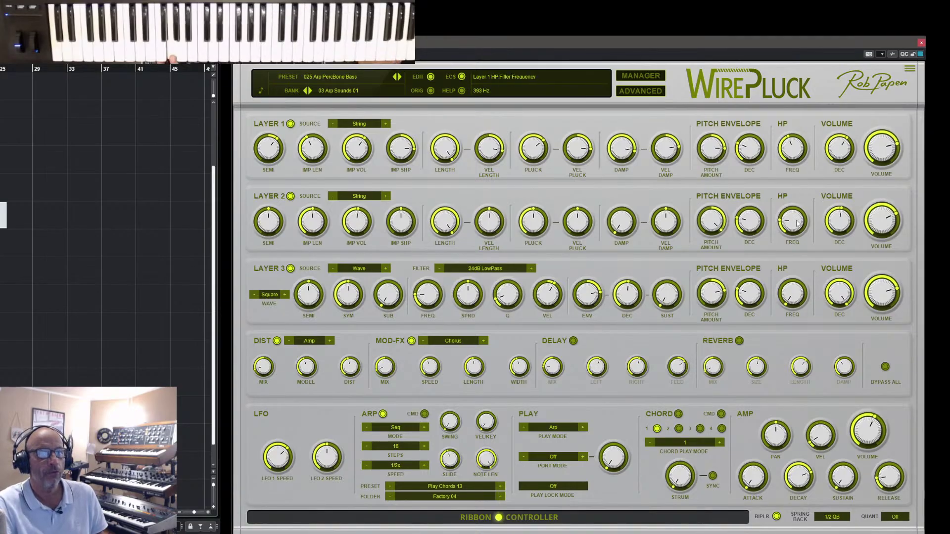
pyautogui.moveTo(800, 222); pyautogui.dragTo(802, 231)
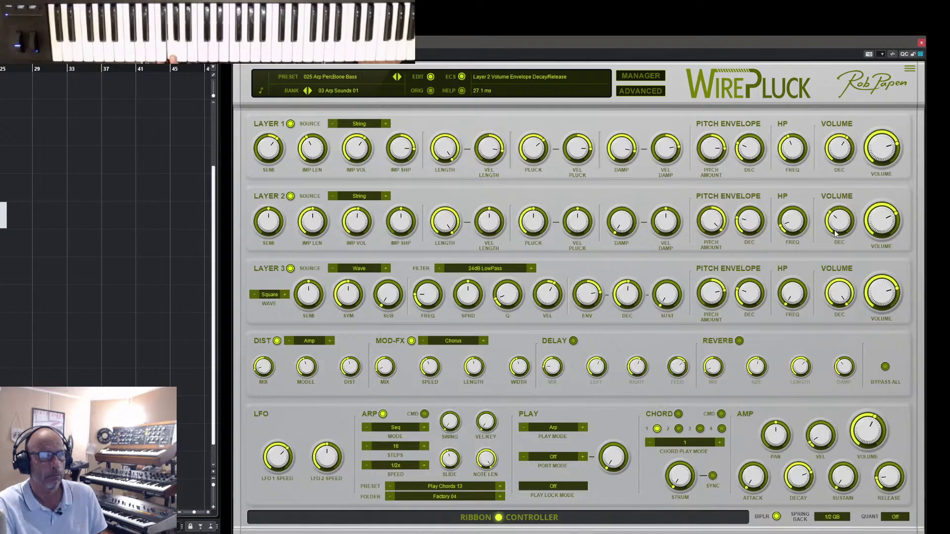
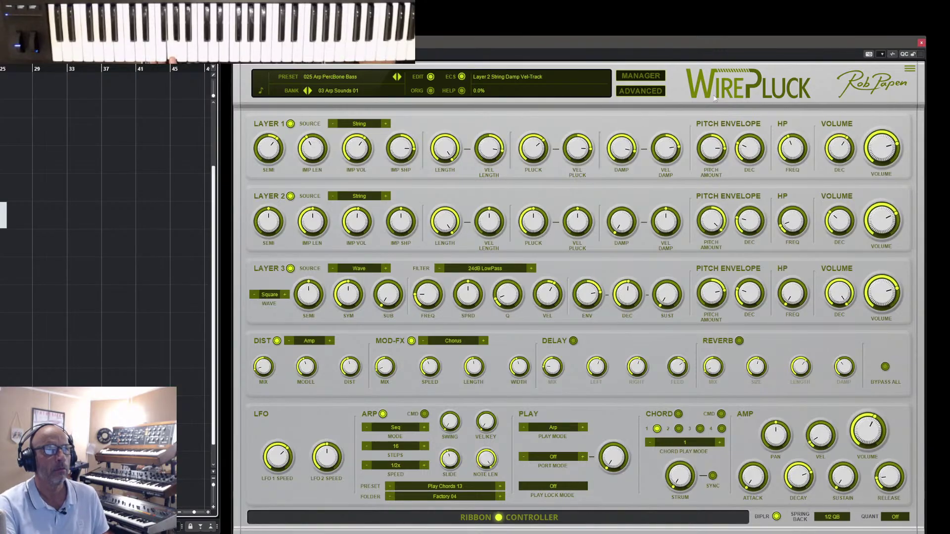
# - Save the edited bass preset under the new name Arp PercBone Bass 2
pyautogui.click(651, 77)
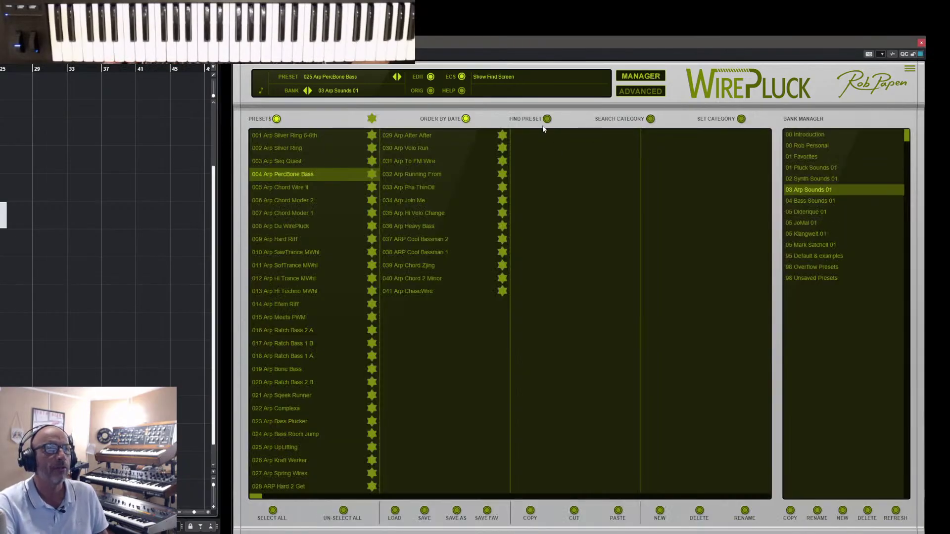
pyautogui.click(330, 76)
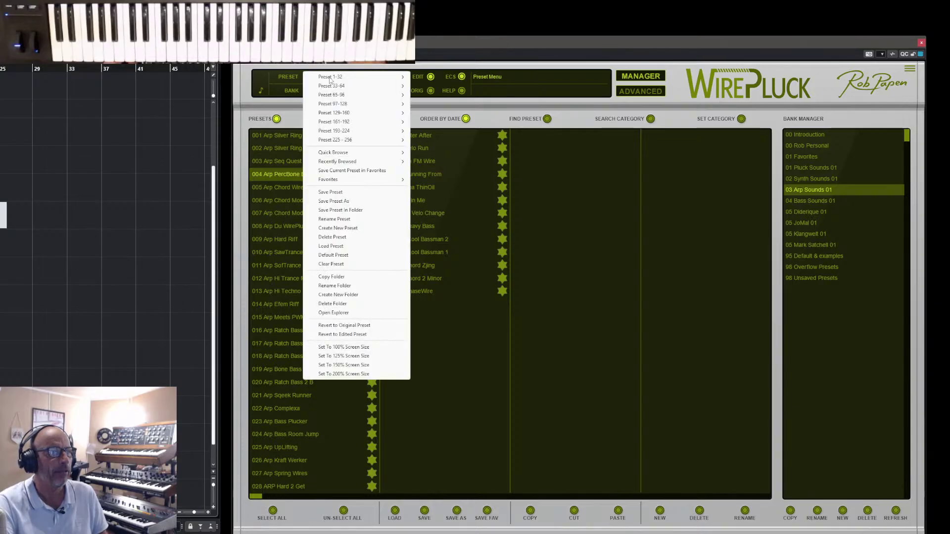
pyautogui.click(345, 202)
pyautogui.click(230, 268)
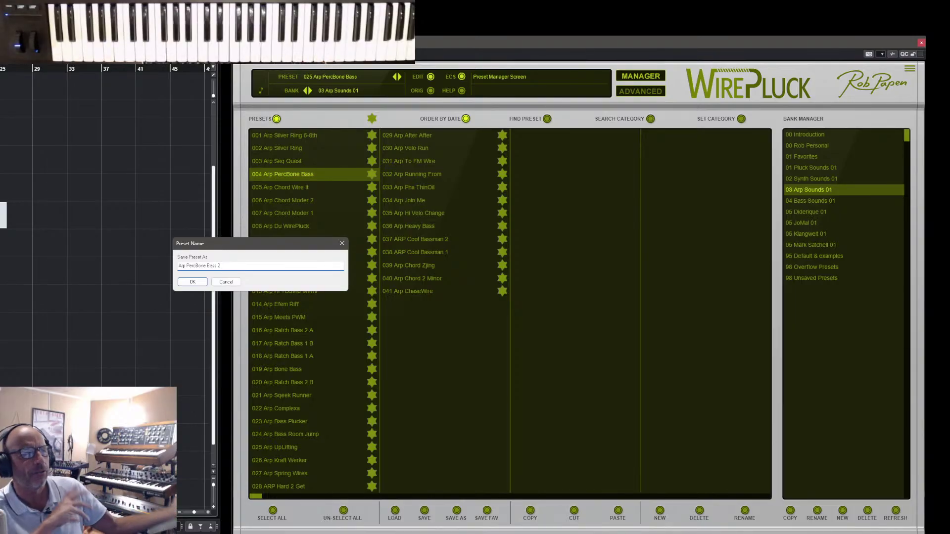
pyautogui.click(193, 283)
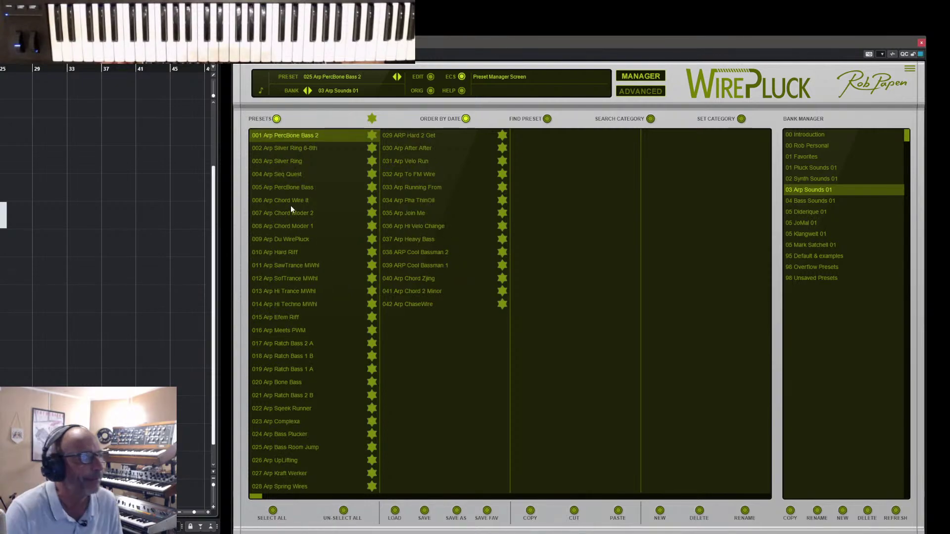
# - Rename the original Arp PercBone Bass preset as Arp PercBone Bass 1
pyautogui.click(300, 187)
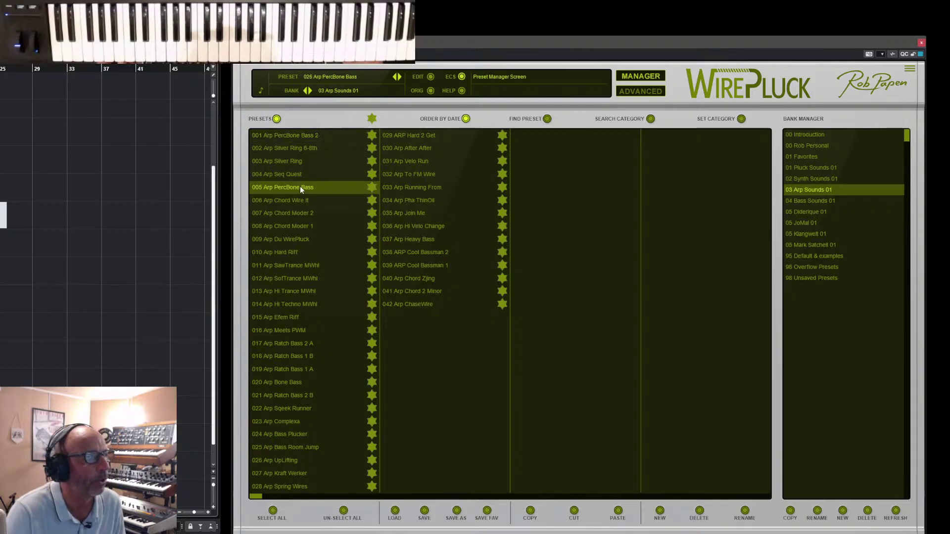
pyautogui.click(745, 511)
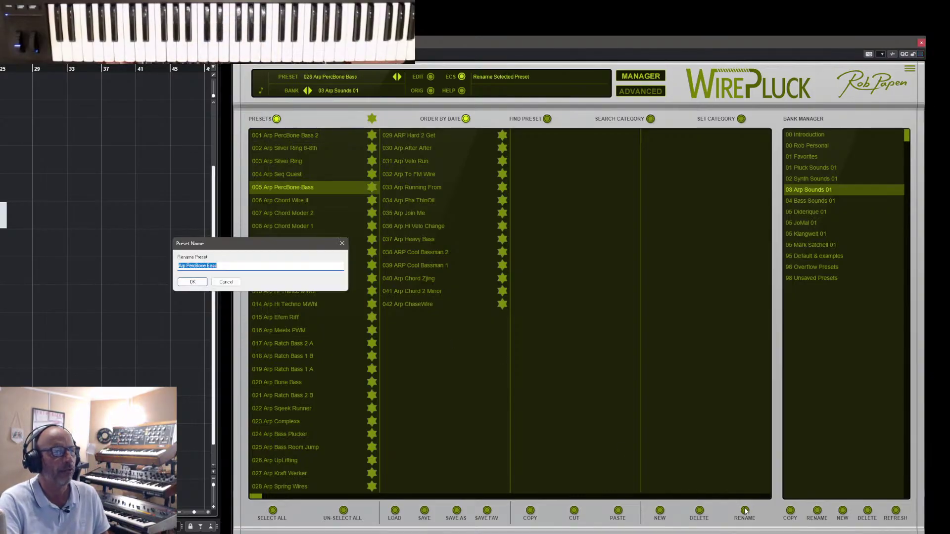
pyautogui.click(243, 268)
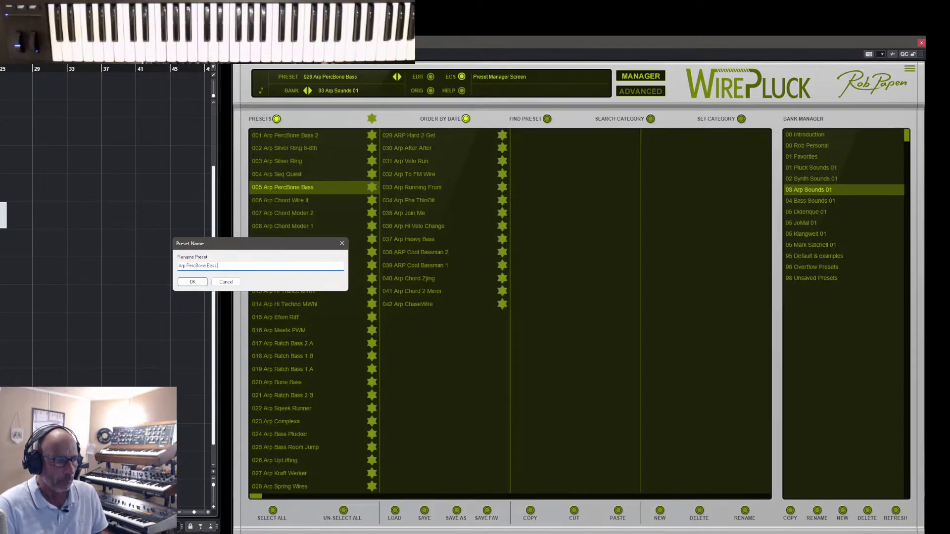
pyautogui.write('1')
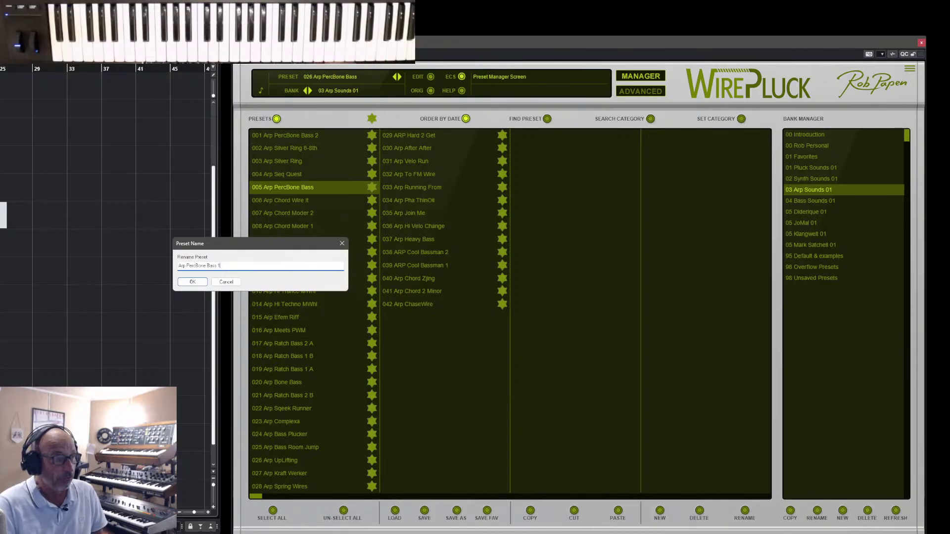
pyautogui.click(192, 282)
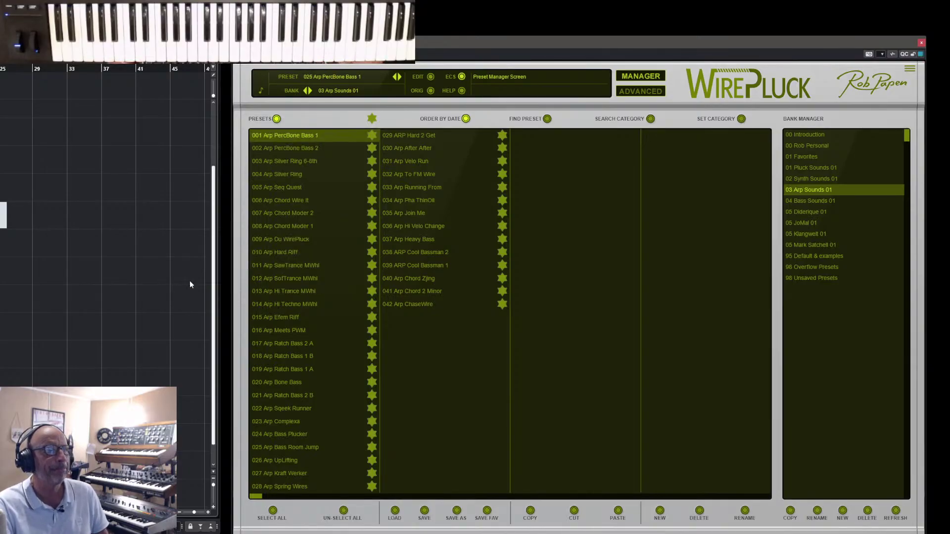
# - Audition Arp Seq Quest, then load Arp Chord Wire It from the preset list and leave the manager view
pyautogui.click(284, 192)
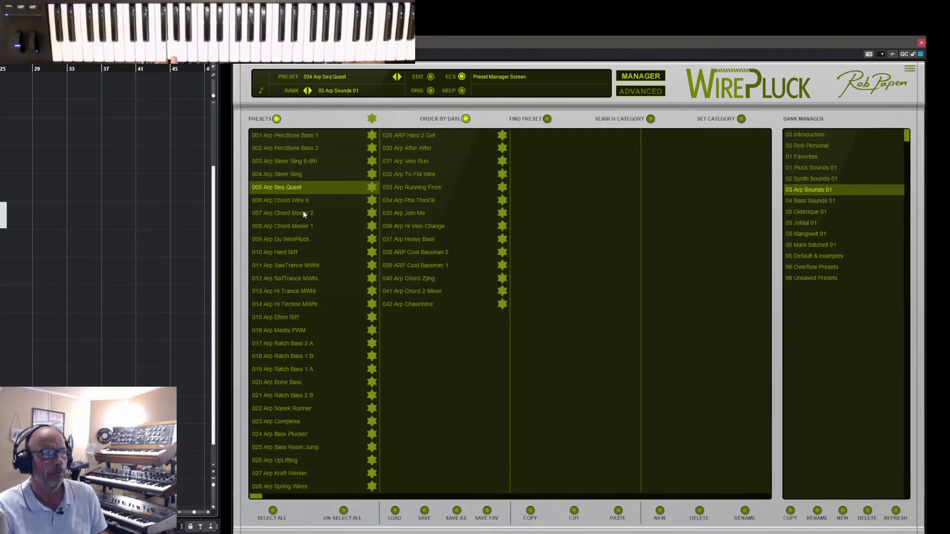
pyautogui.click(281, 202)
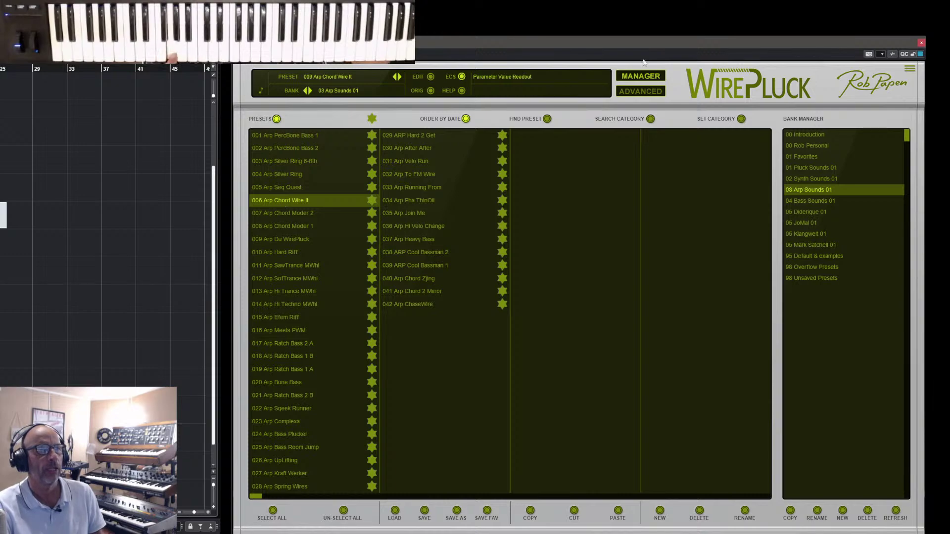
pyautogui.click(641, 77)
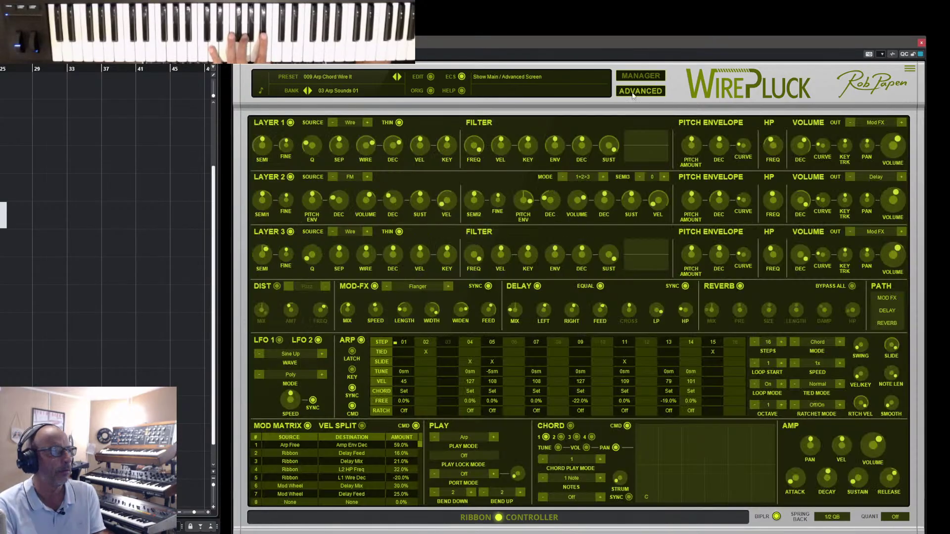
# - Demonstrate a ribbon controller sweep on Arp Chord Wire It with the advanced screen shown, and return to the main synth screen
pyautogui.click(640, 90)
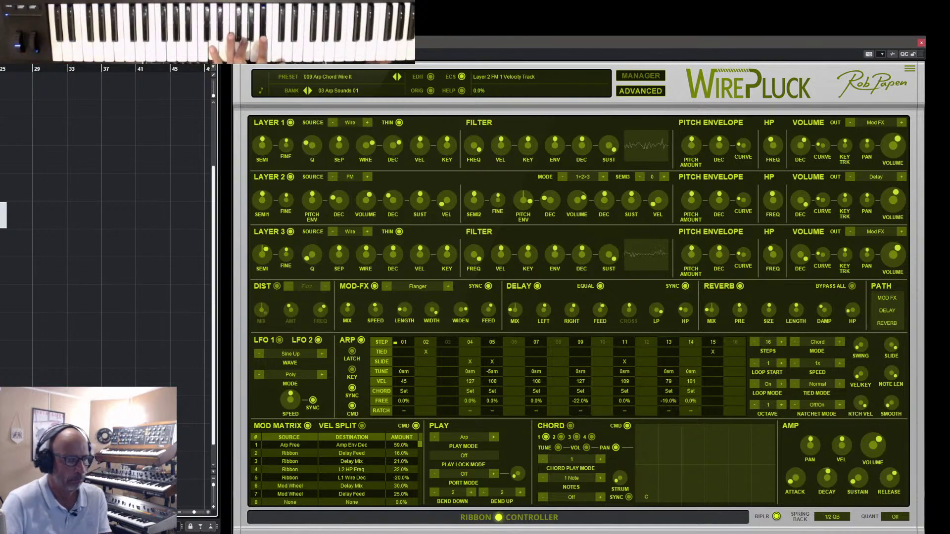
pyautogui.moveTo(499, 519); pyautogui.dragTo(746, 530)
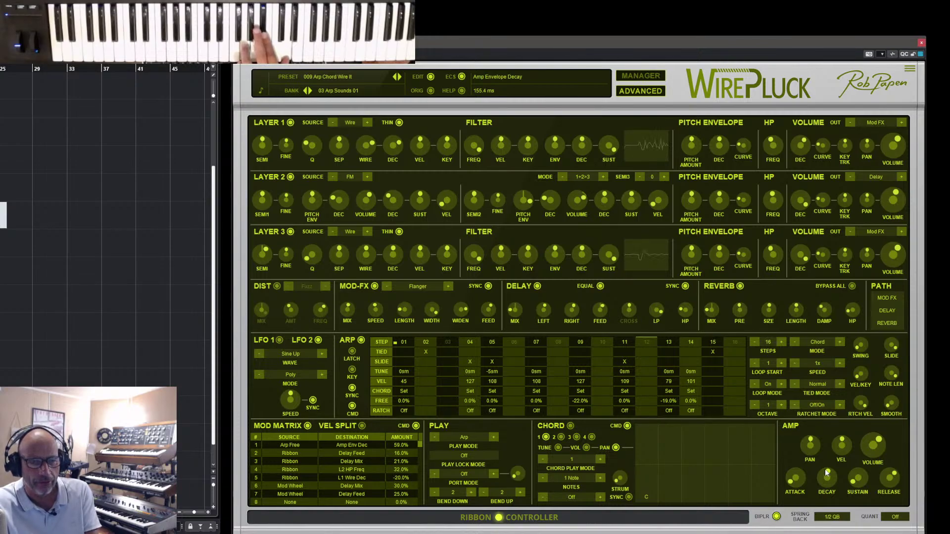
pyautogui.click(641, 90)
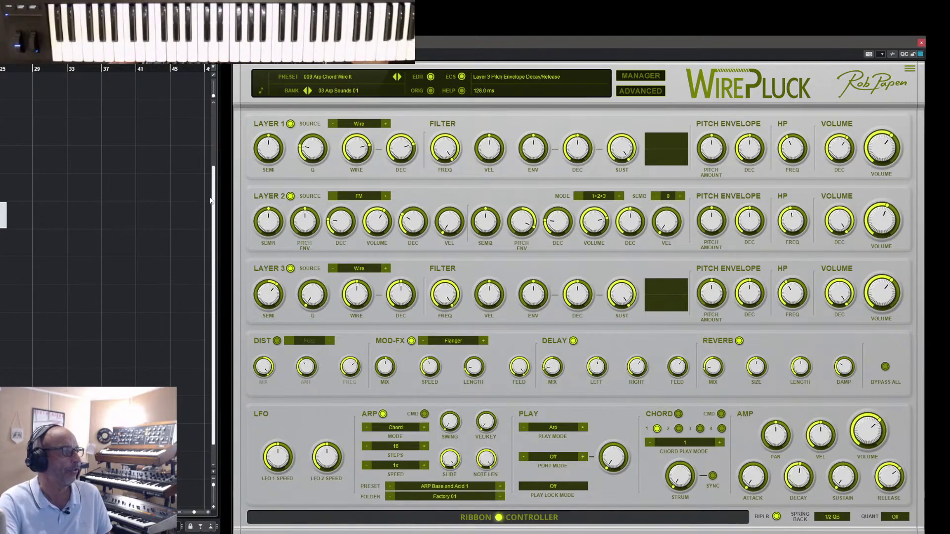
pyautogui.scroll(3, 210, 201)
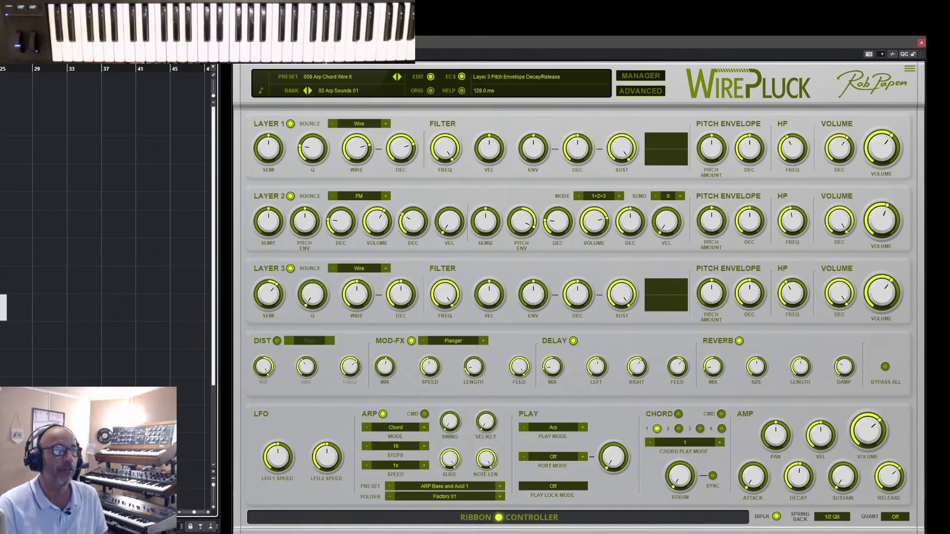
pyautogui.click(658, 80)
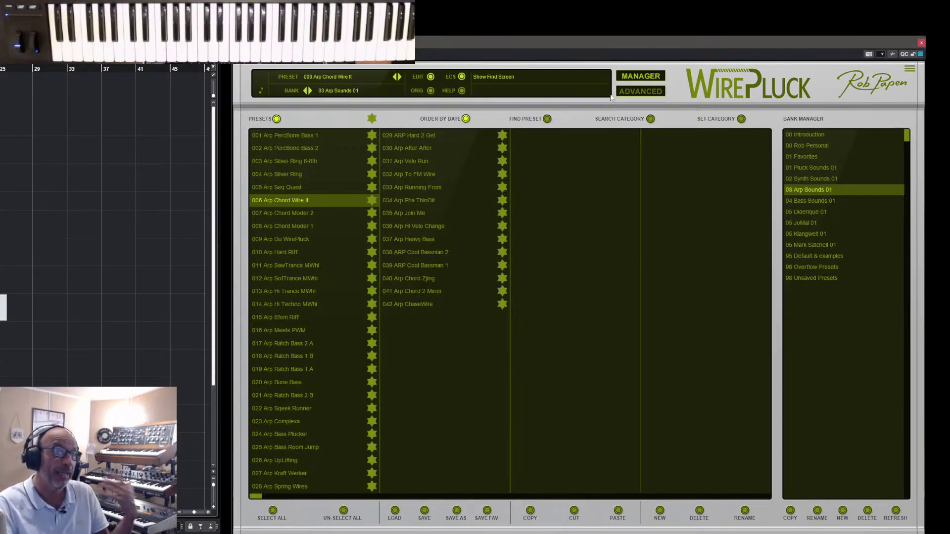
pyautogui.click(638, 78)
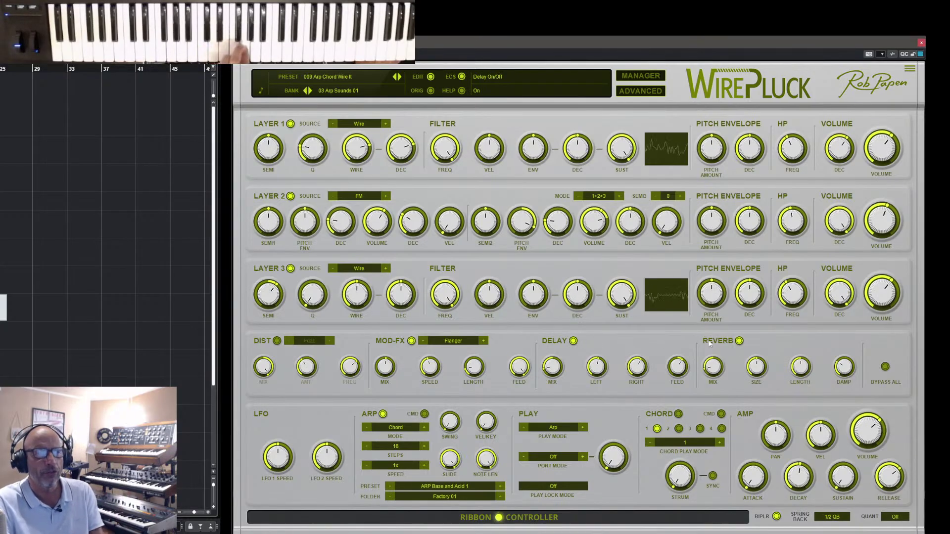
# - Change the modulation effect to TalkBox with reverb and delay switched off, and turn both effects back on
pyautogui.click(740, 341)
pyautogui.click(573, 341)
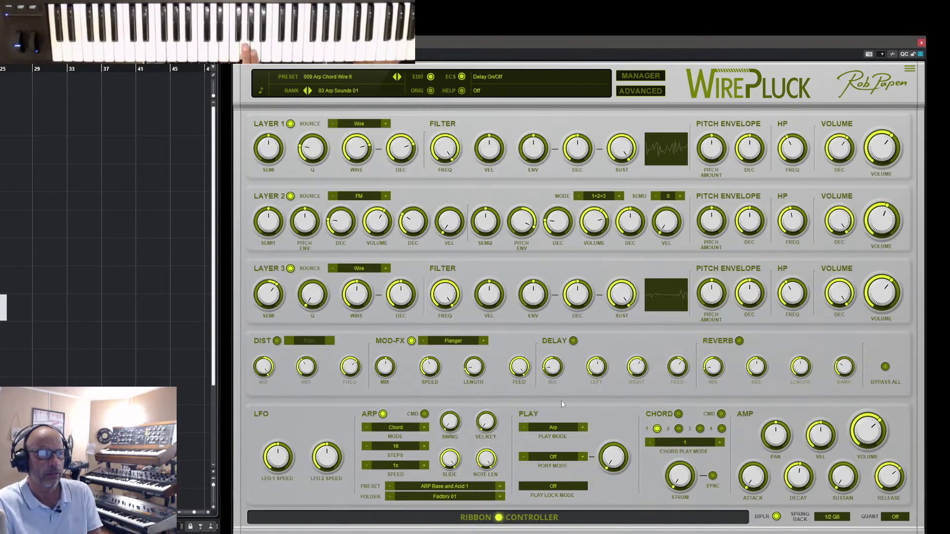
pyautogui.click(453, 341)
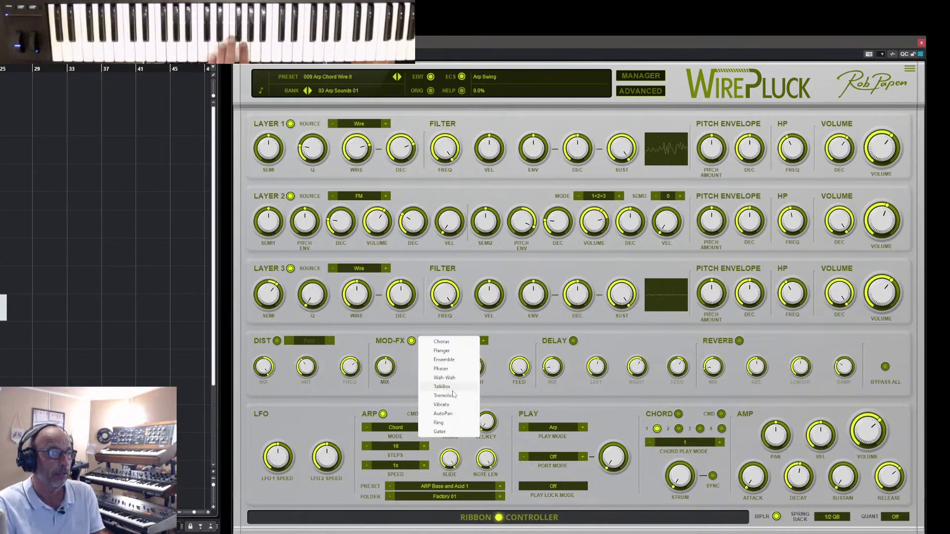
pyautogui.click(448, 387)
pyautogui.click(574, 341)
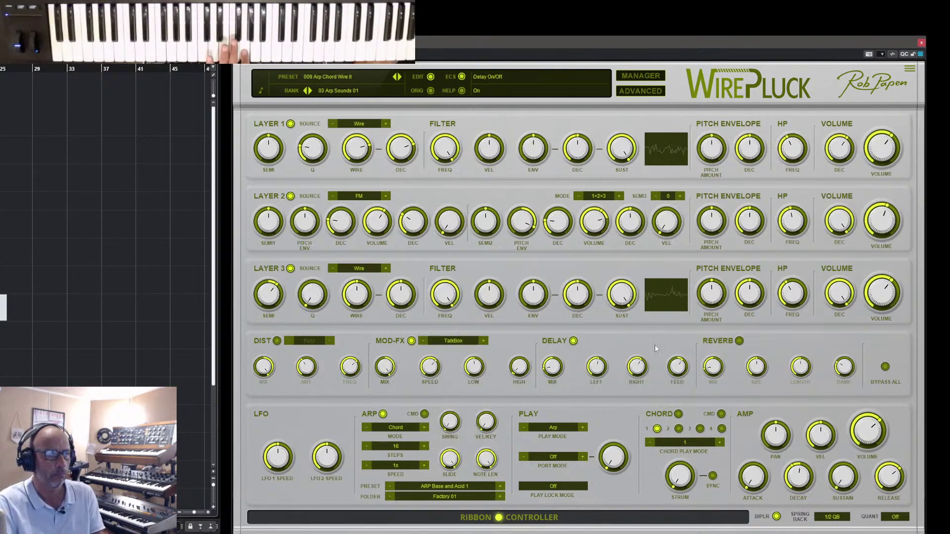
pyautogui.click(740, 341)
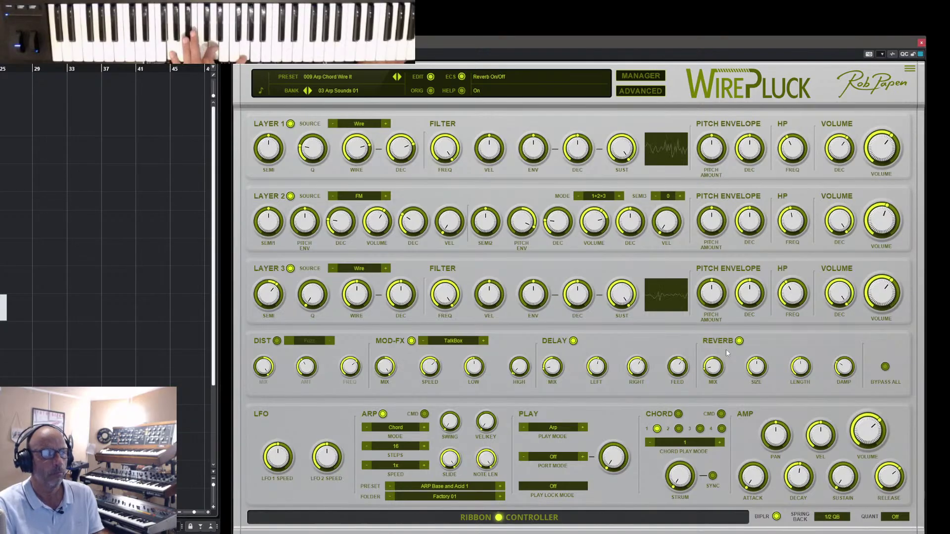
# - Adjust the TalkBox's high, low and speed settings, with the low frequency at 874 Hz, and compare the sound without reverb
pyautogui.moveTo(524, 373); pyautogui.dragTo(533, 325)
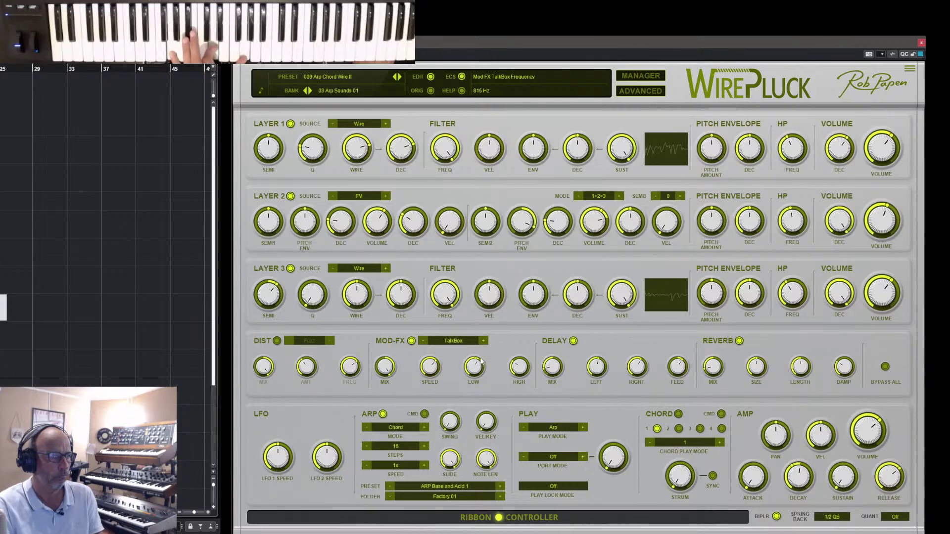
pyautogui.moveTo(480, 362); pyautogui.dragTo(483, 366)
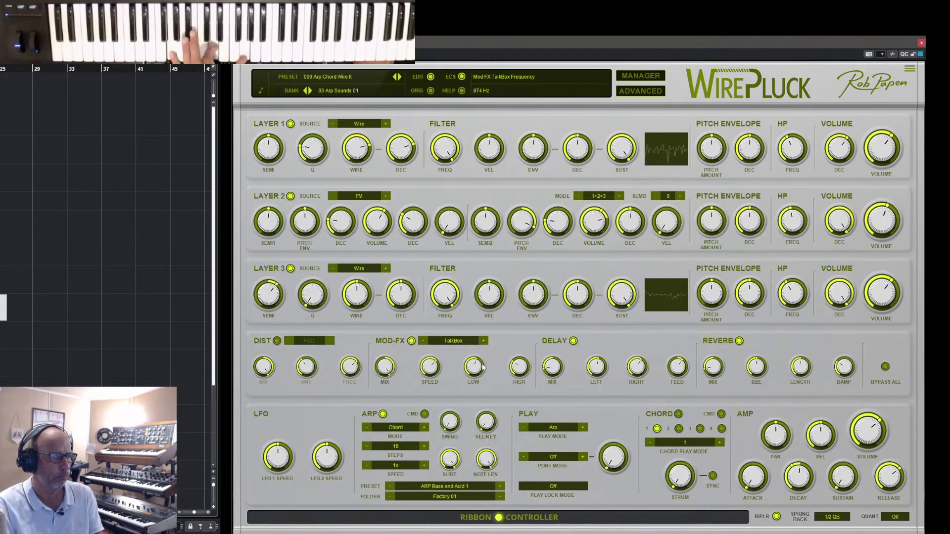
pyautogui.moveTo(435, 362); pyautogui.dragTo(434, 376)
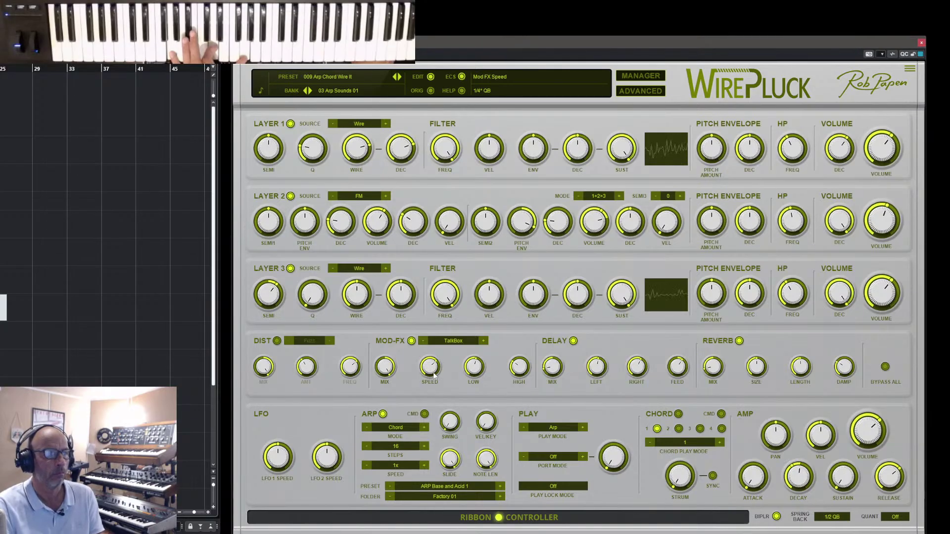
pyautogui.click(737, 343)
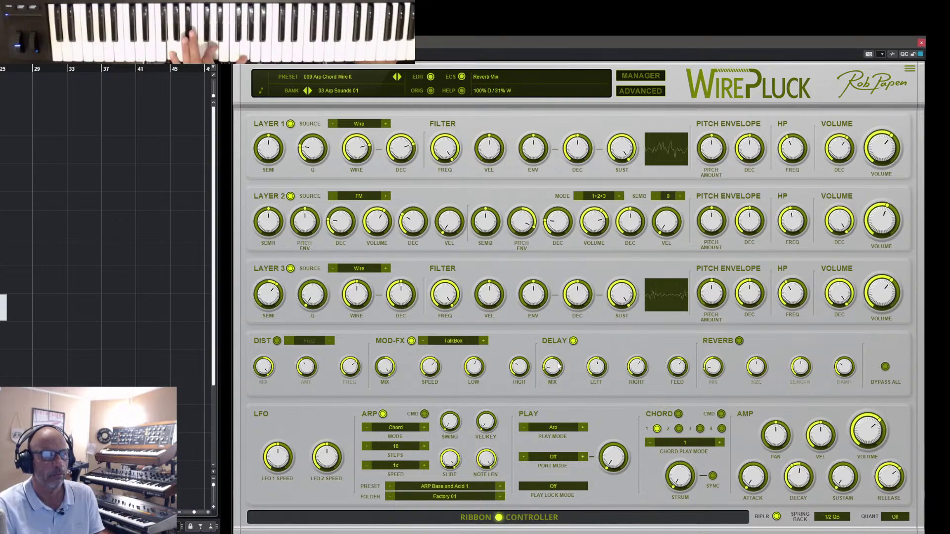
pyautogui.click(736, 341)
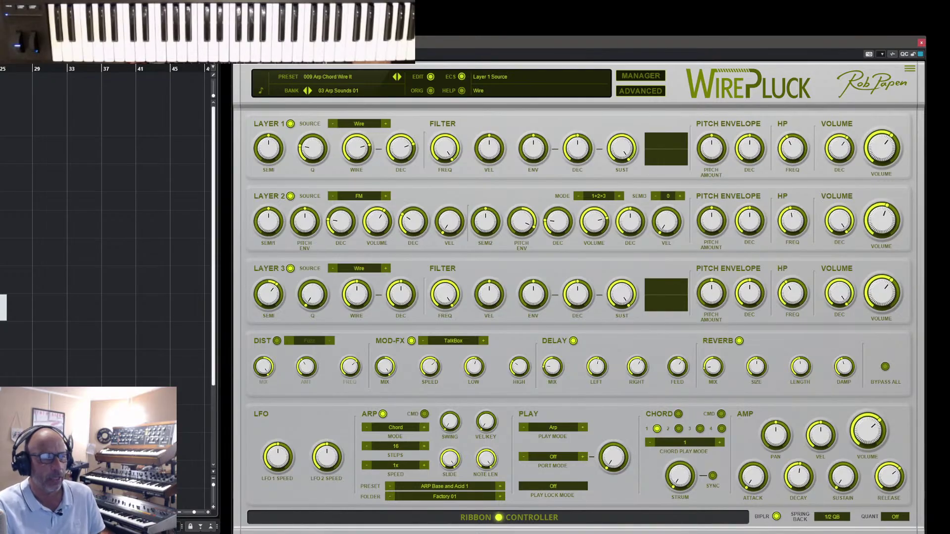
# - Raise the ribbon modulation amounts to 32% for Delay Feed, 24% for Delay Mix and 39% for L2 HP Freq, testing them with ribbon sweeps
pyautogui.click(648, 95)
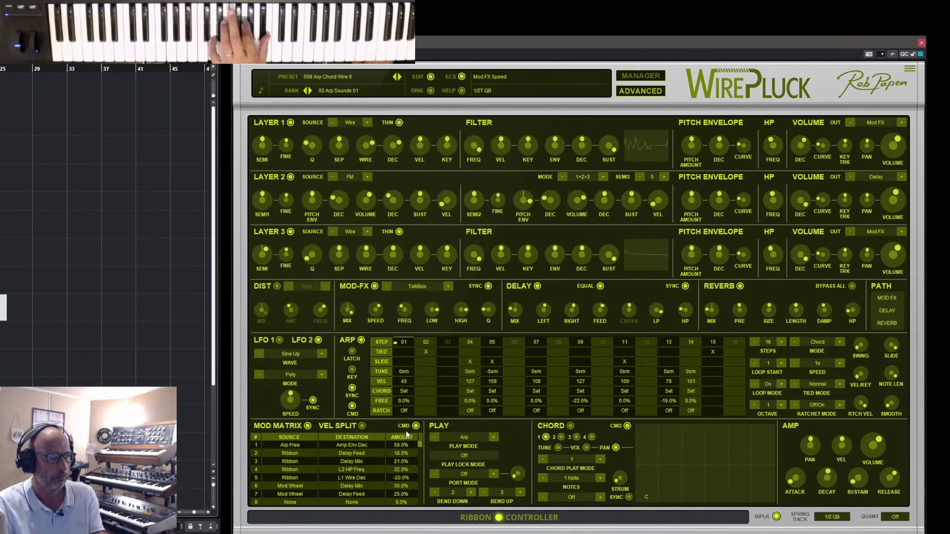
pyautogui.moveTo(512, 519); pyautogui.dragTo(737, 516)
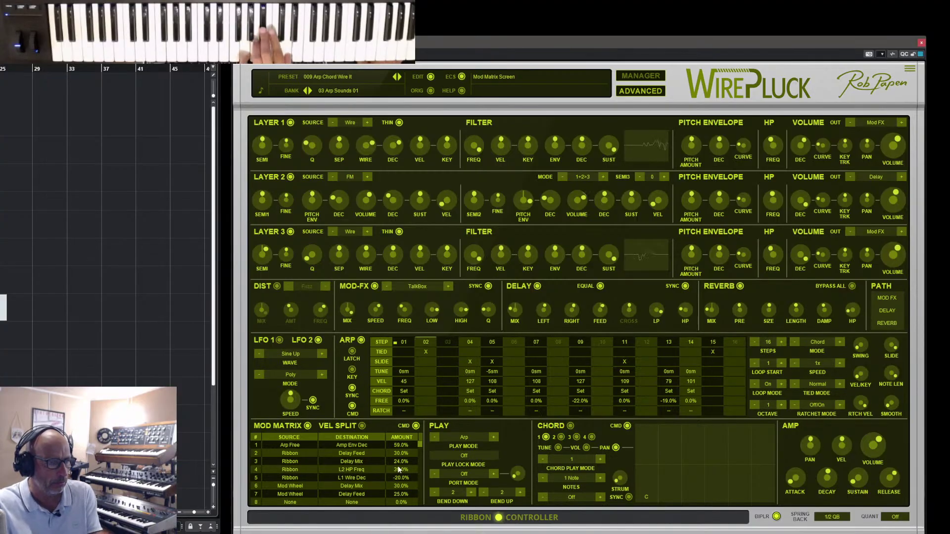
pyautogui.moveTo(508, 521); pyautogui.dragTo(742, 518)
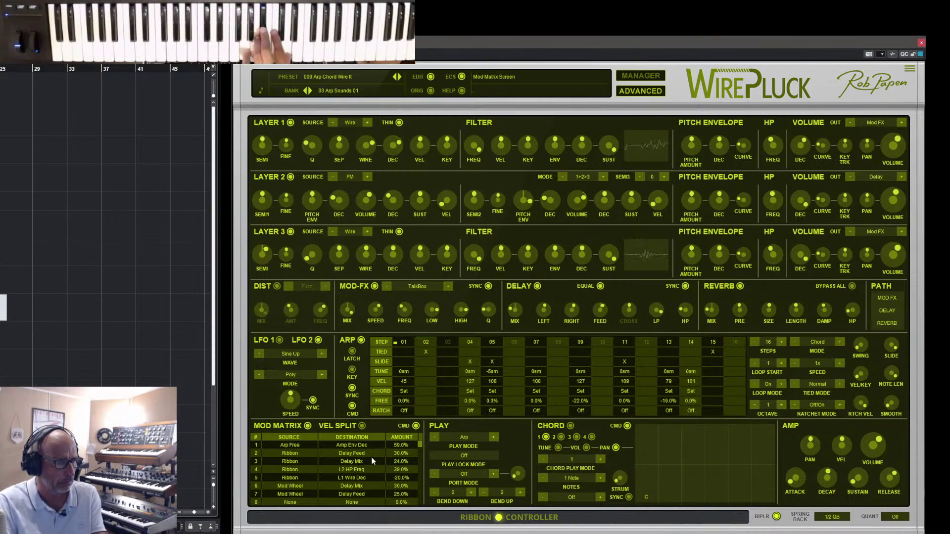
pyautogui.moveTo(396, 455); pyautogui.dragTo(396, 452)
pyautogui.moveTo(489, 514); pyautogui.dragTo(703, 532)
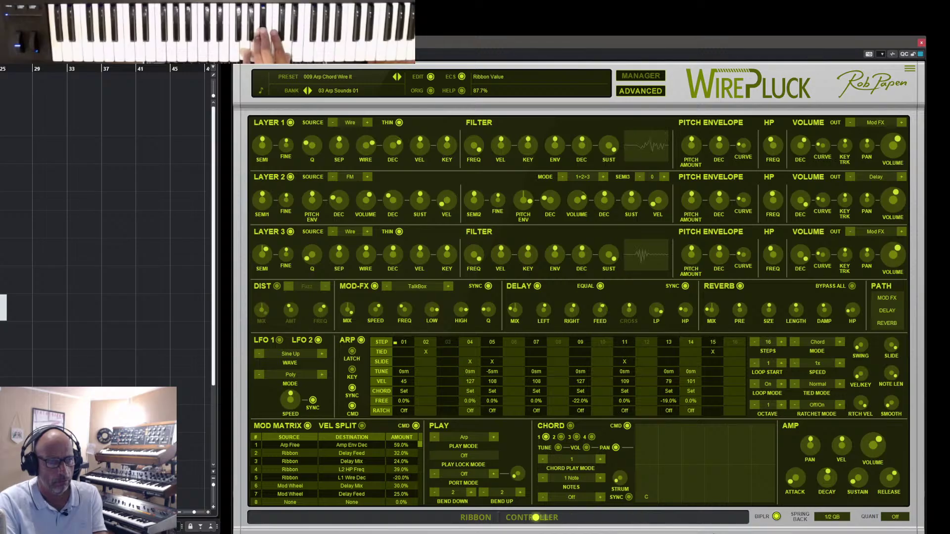
# - Save the edited sound as a new preset named Arp Chord Wire Talk and show it in the preset manager
pyautogui.click(321, 78)
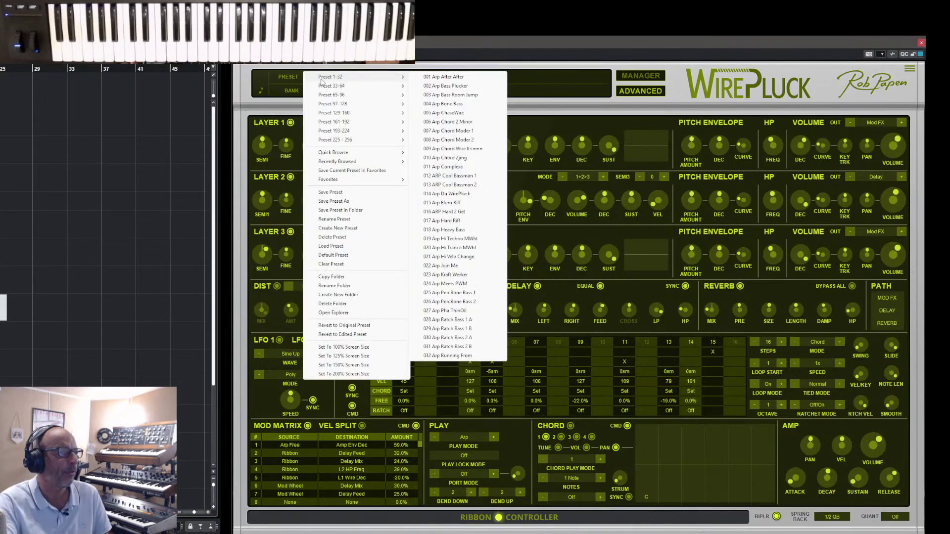
pyautogui.click(355, 202)
pyautogui.click(224, 267)
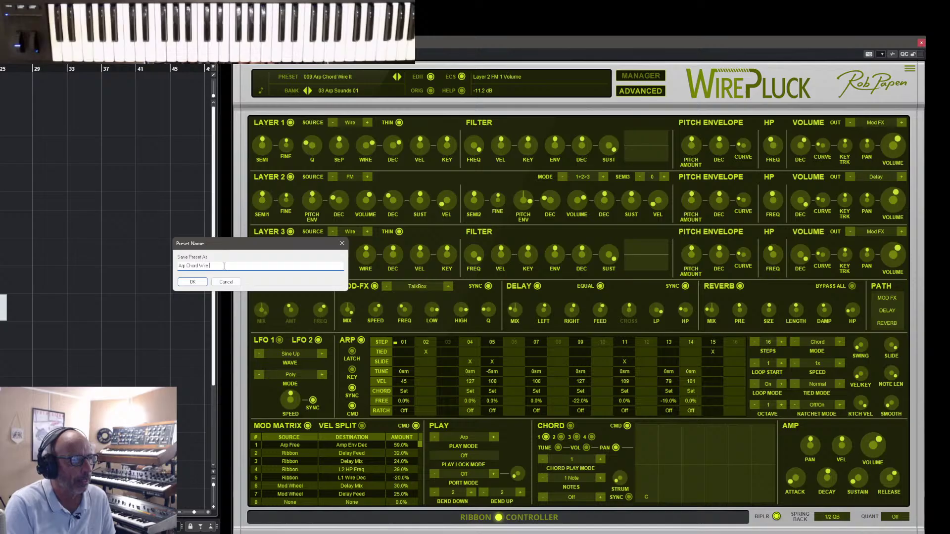
pyautogui.write('Talk')
pyautogui.click(193, 281)
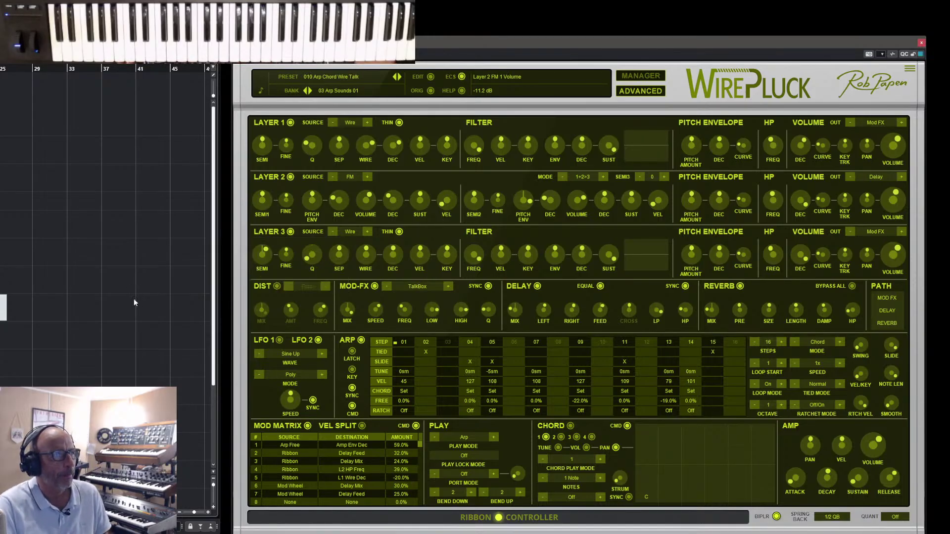
pyautogui.click(659, 77)
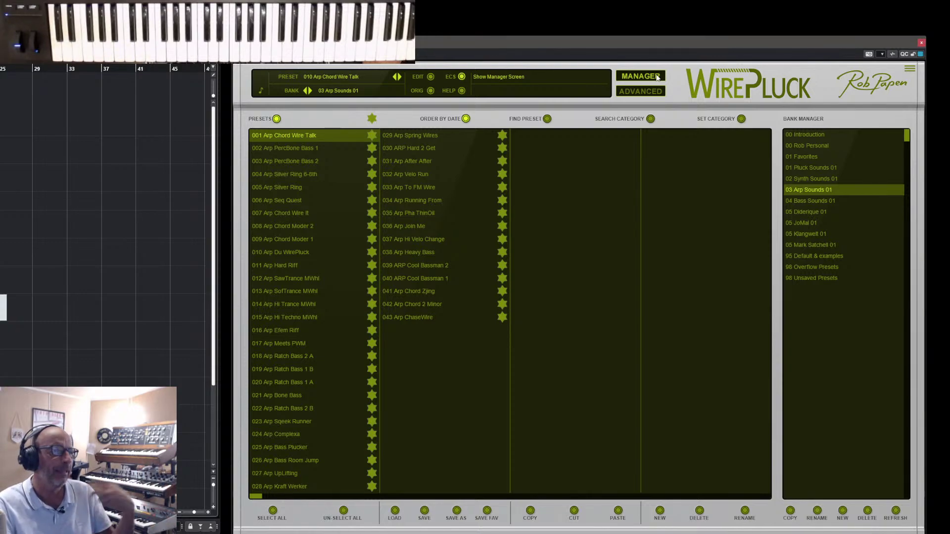
# - Show the advanced and main edit screens for Arp Chord Wire Talk, and return to the preset manager
pyautogui.click(657, 79)
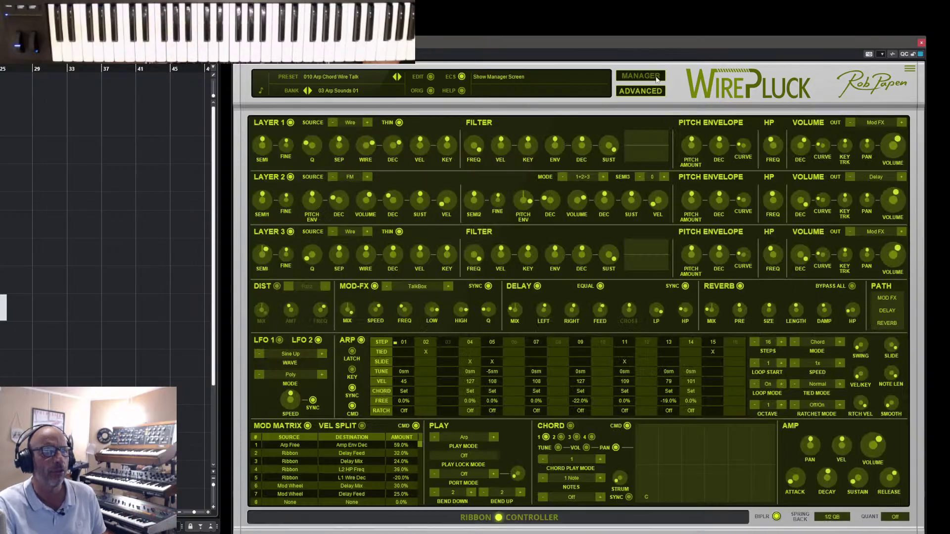
pyautogui.click(642, 92)
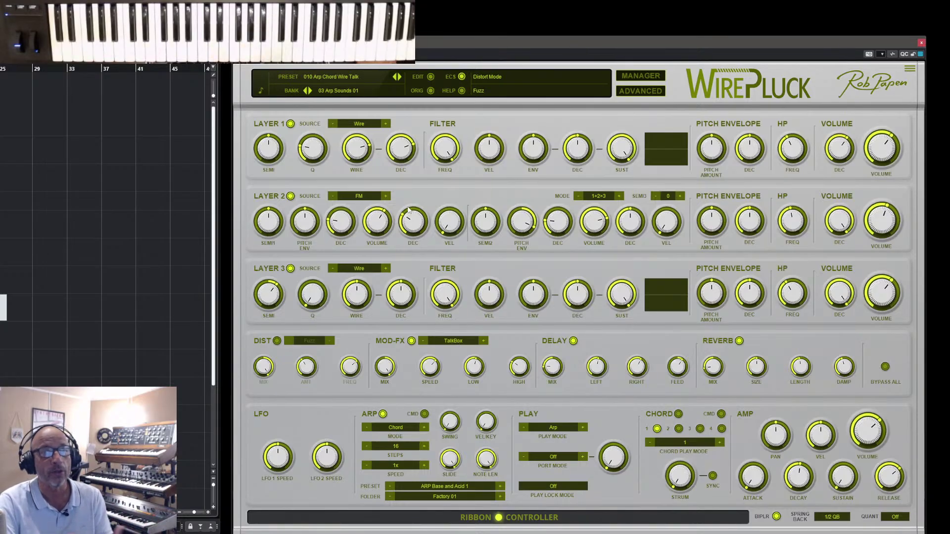
pyautogui.click(641, 77)
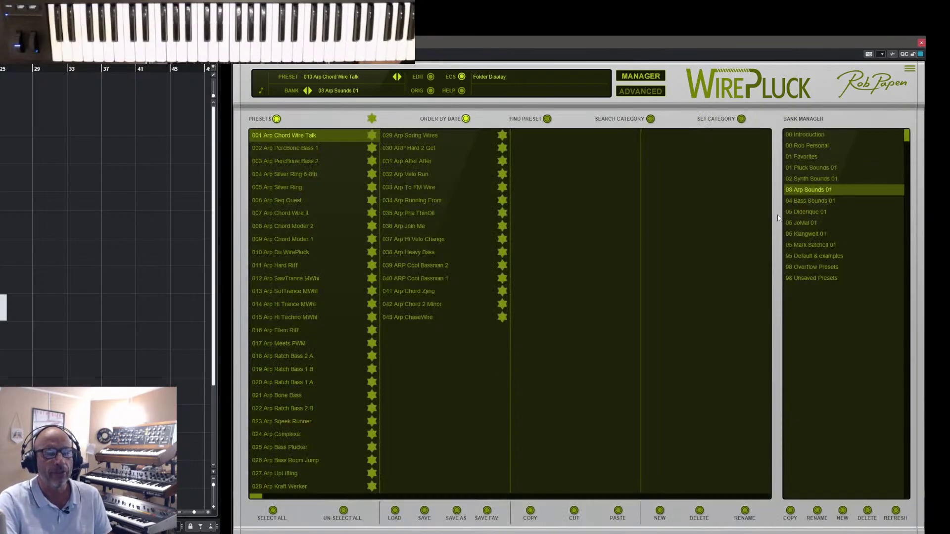
# - Open the 04 Bass Sounds 01 bank ordered by date, and audition Bass Tuby 4, Bass Layer Toner and Bass Plectrumize
pyautogui.click(803, 201)
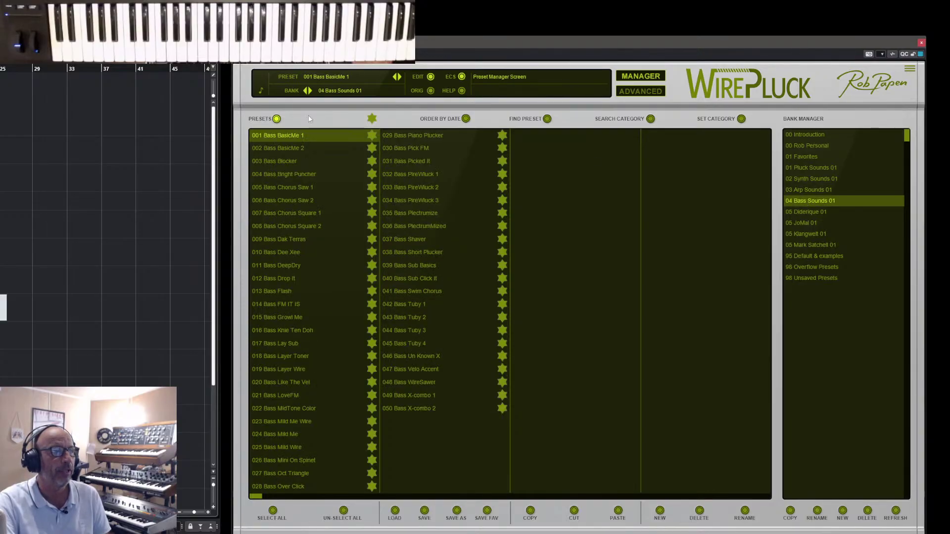
pyautogui.click(466, 120)
pyautogui.click(283, 141)
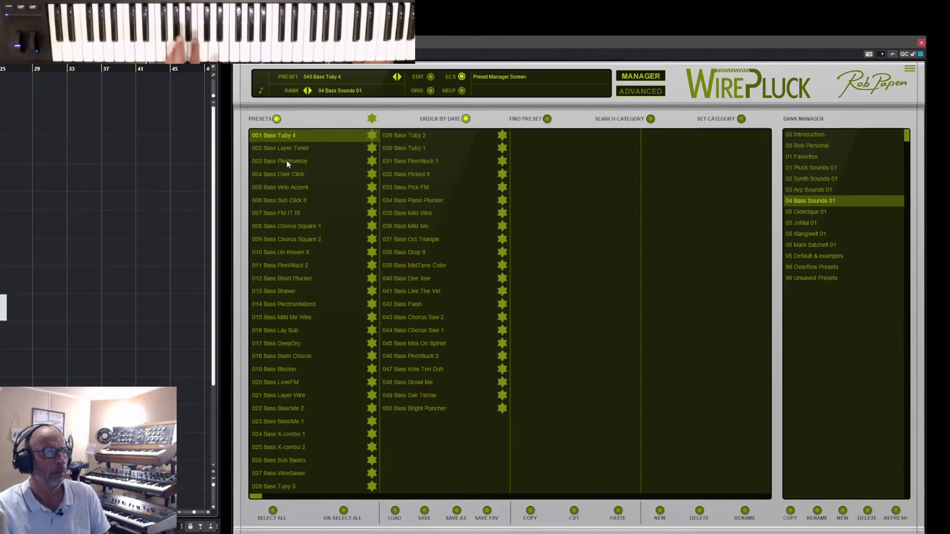
pyautogui.click(292, 149)
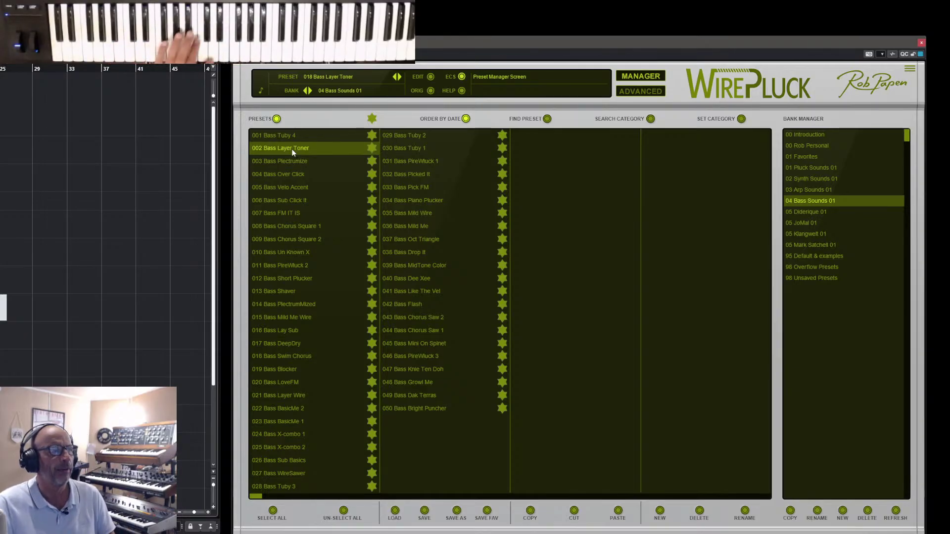
pyautogui.click(286, 163)
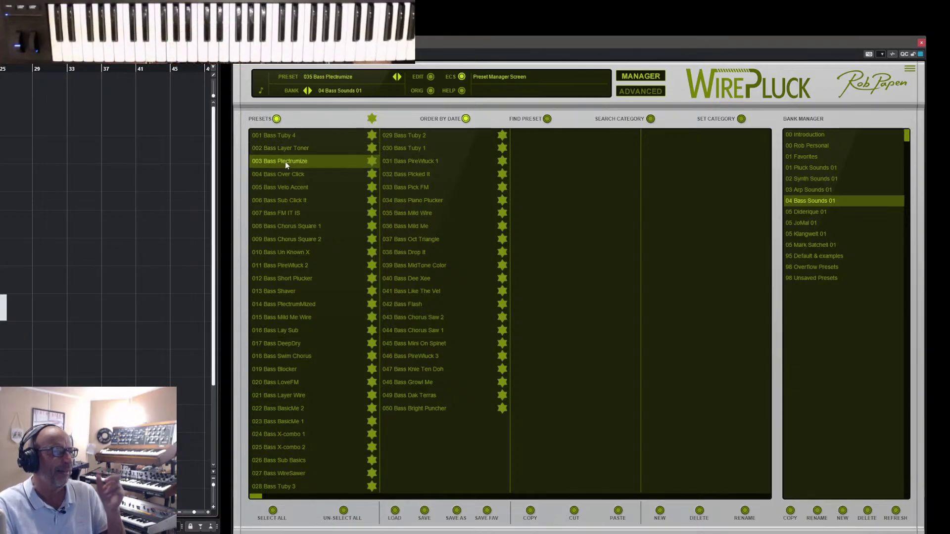
# - Show the main edit screen for Bass Plectrumize, and load Bass Over Click to inspect its main synth settings too
pyautogui.click(625, 78)
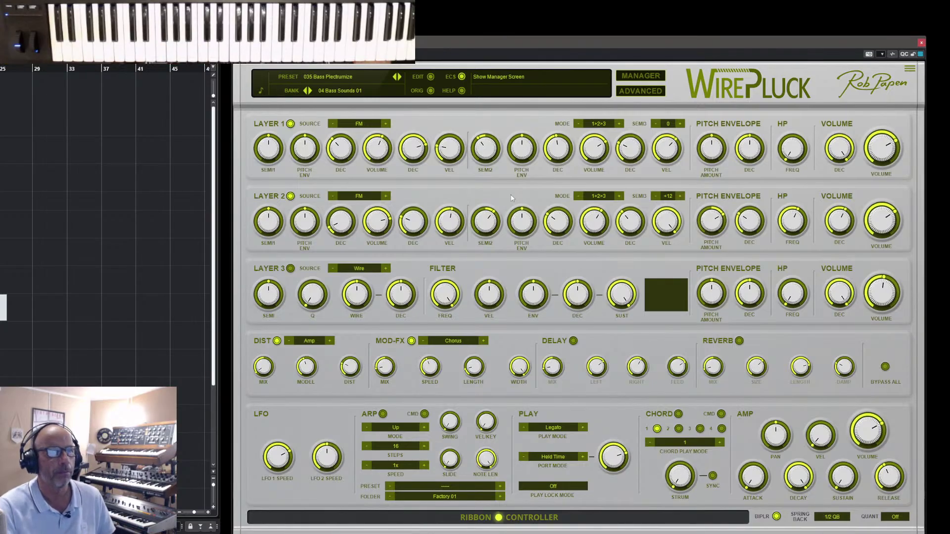
pyautogui.click(656, 75)
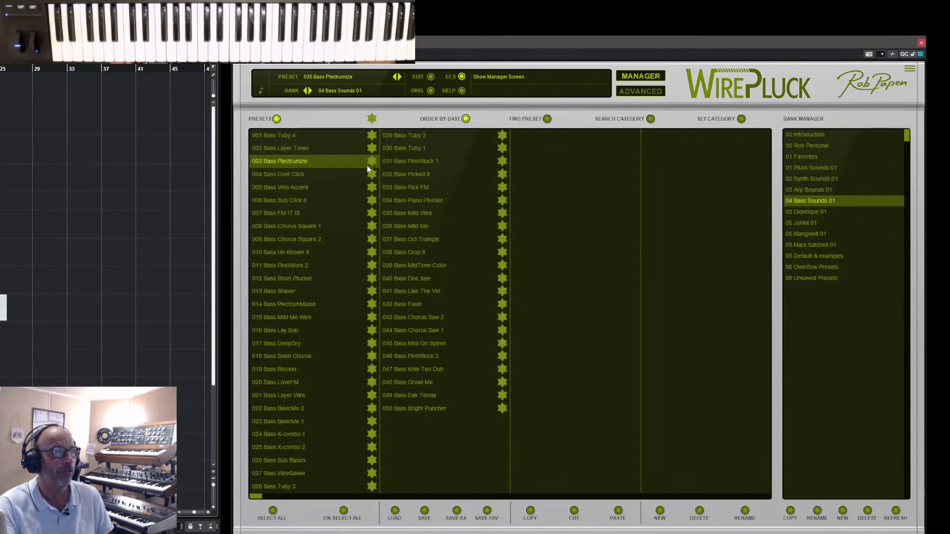
pyautogui.click(284, 175)
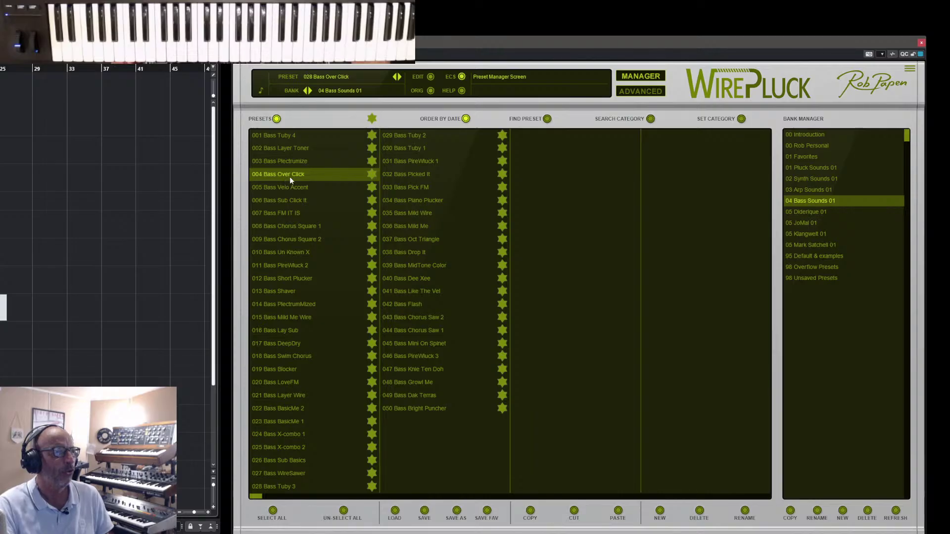
pyautogui.click(641, 76)
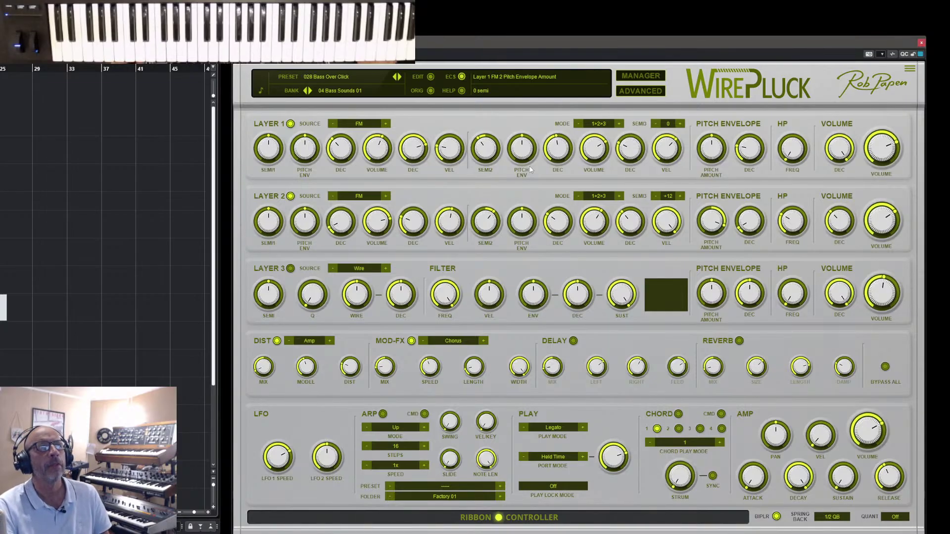
pyautogui.click(630, 78)
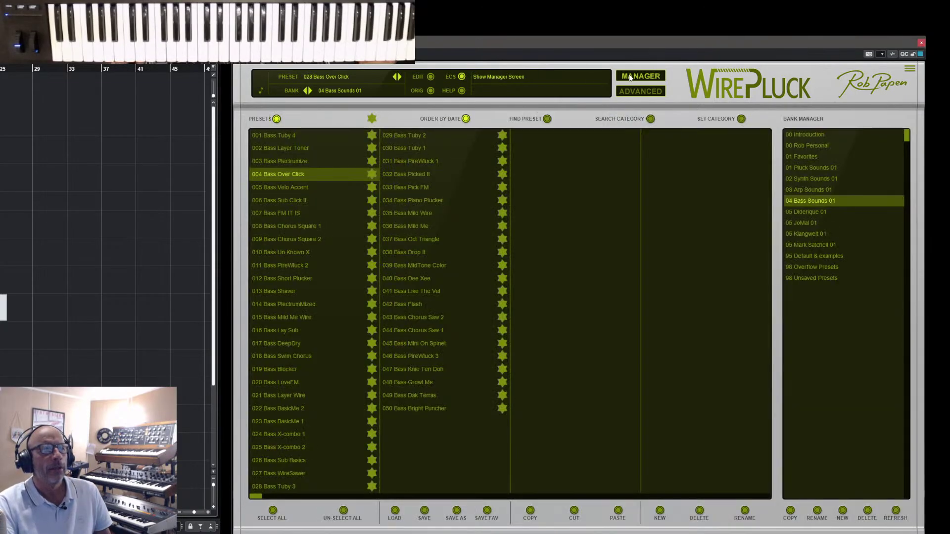
pyautogui.click(637, 92)
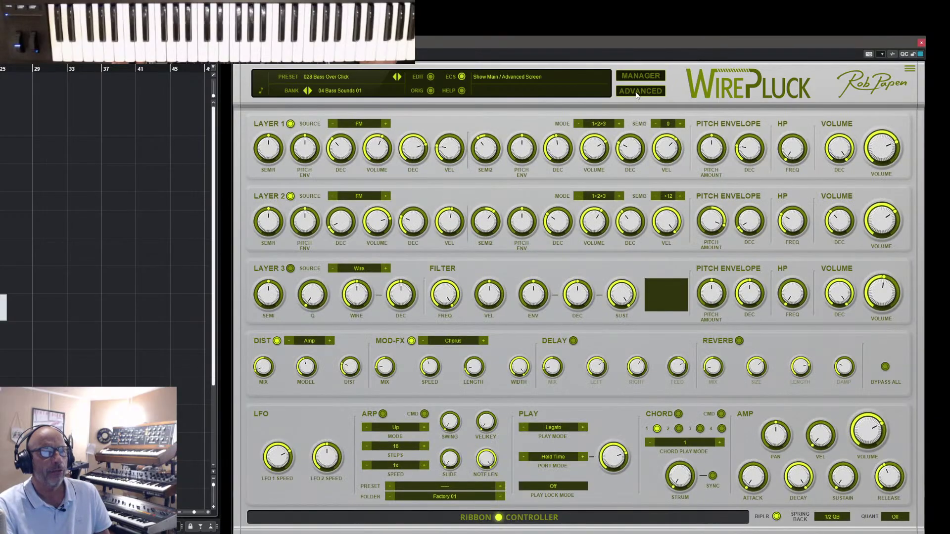
pyautogui.click(641, 80)
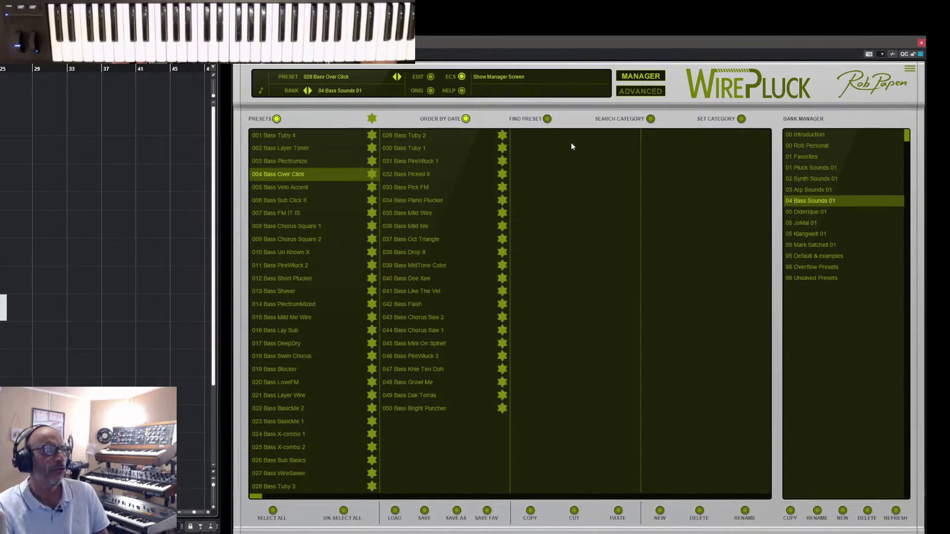
pyautogui.click(648, 92)
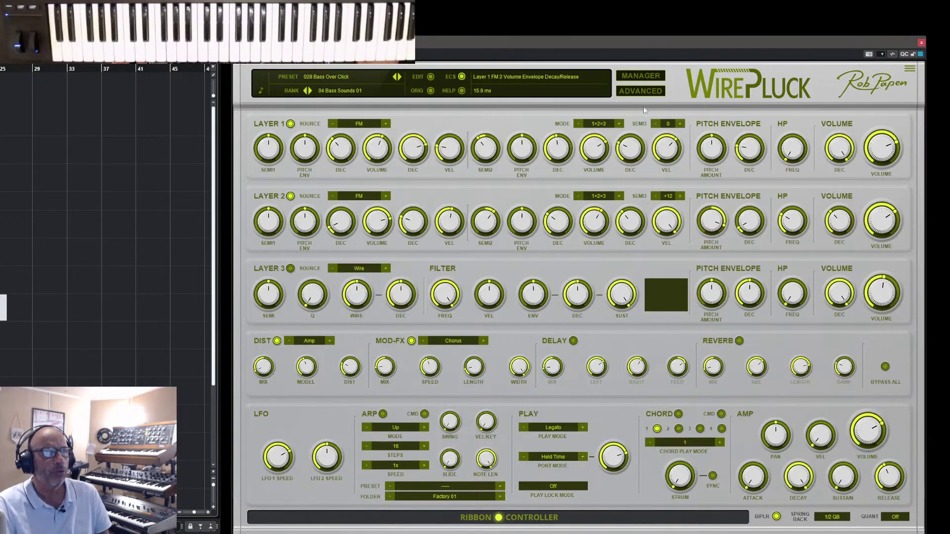
# - Examine the available modulation destinations for slot 12 of the Mod Matrix in Bass Over Click's advanced settings
pyautogui.click(641, 91)
pyautogui.moveTo(421, 444); pyautogui.dragTo(424, 508)
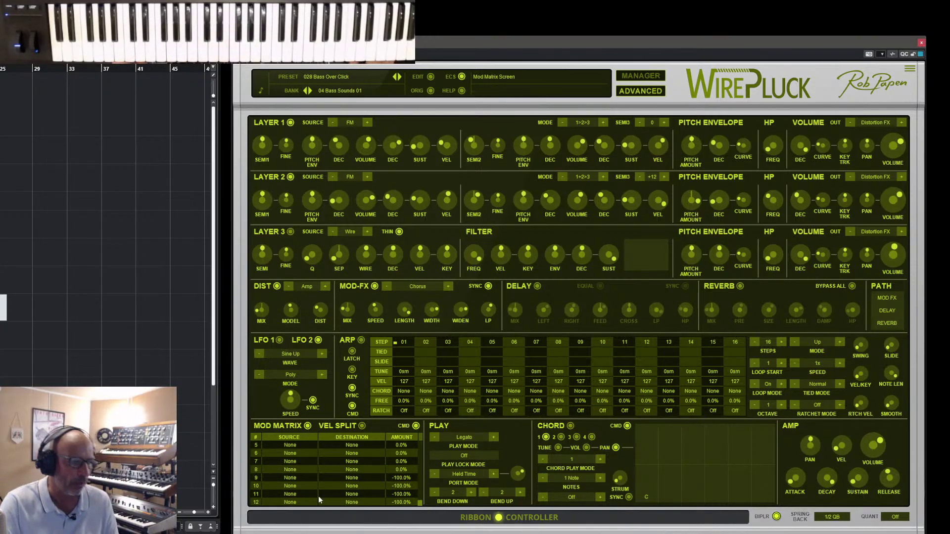
pyautogui.click(361, 504)
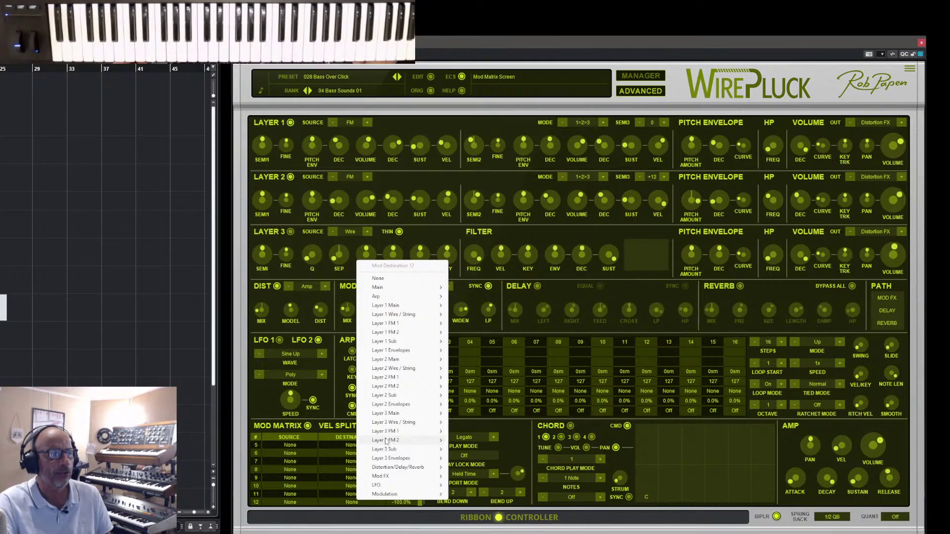
pyautogui.moveTo(405, 470)
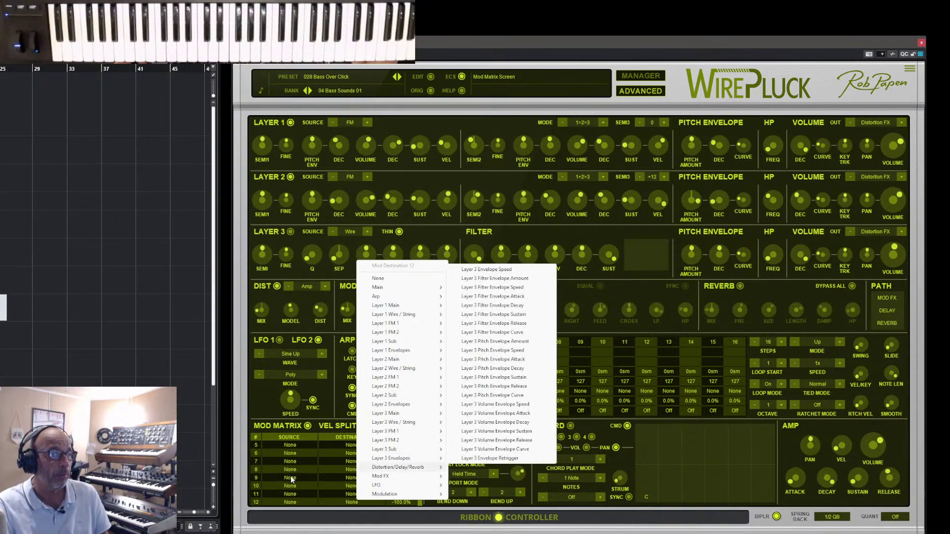
pyautogui.click(511, 45)
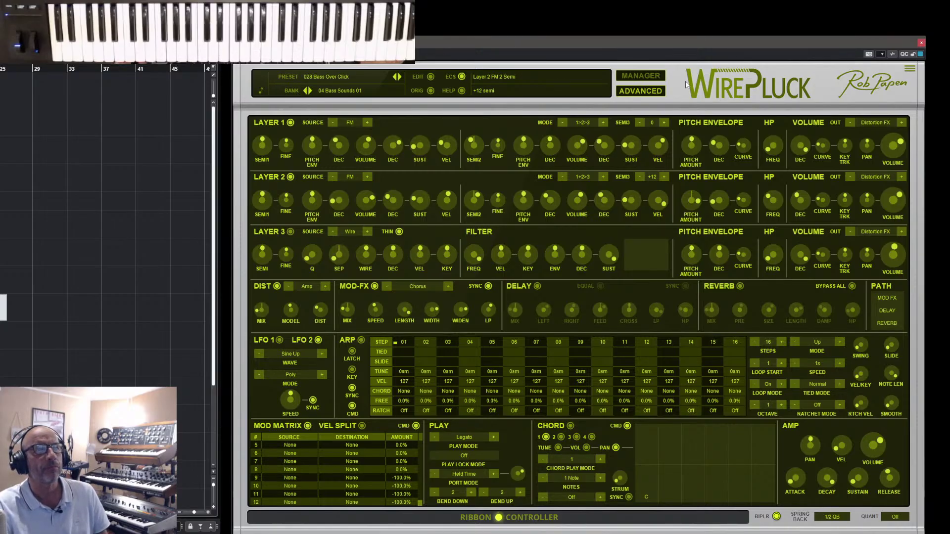
# - Load Bass Velo Accent, look at its advanced settings and return to the preset manager
pyautogui.click(642, 77)
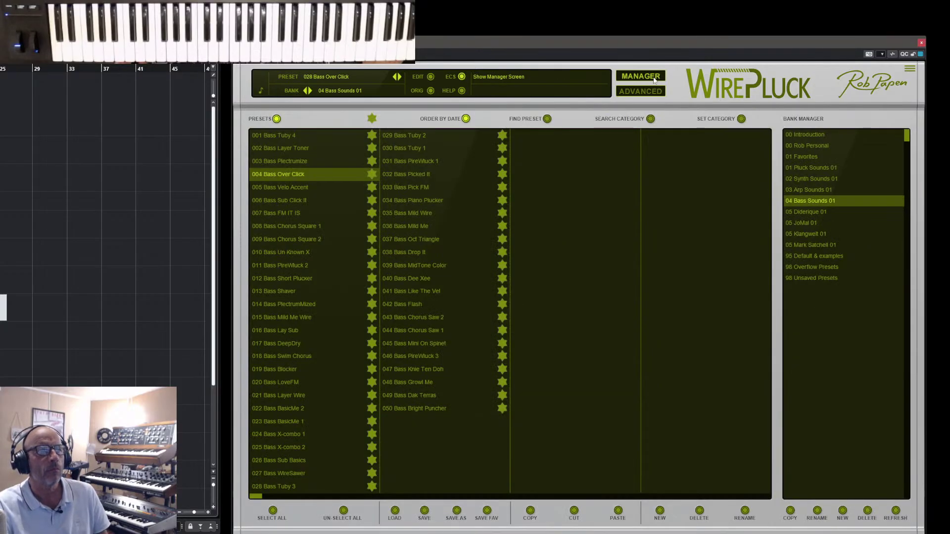
pyautogui.click(287, 190)
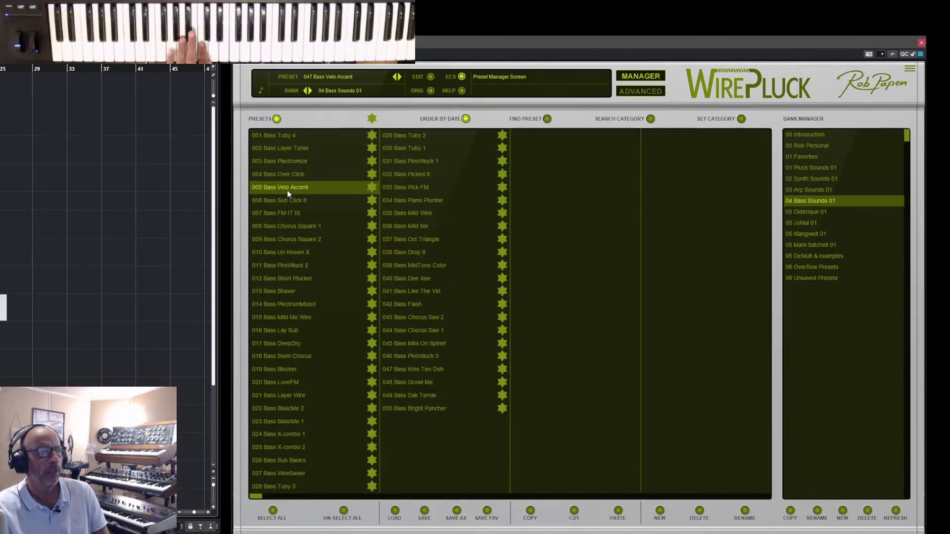
pyautogui.click(647, 78)
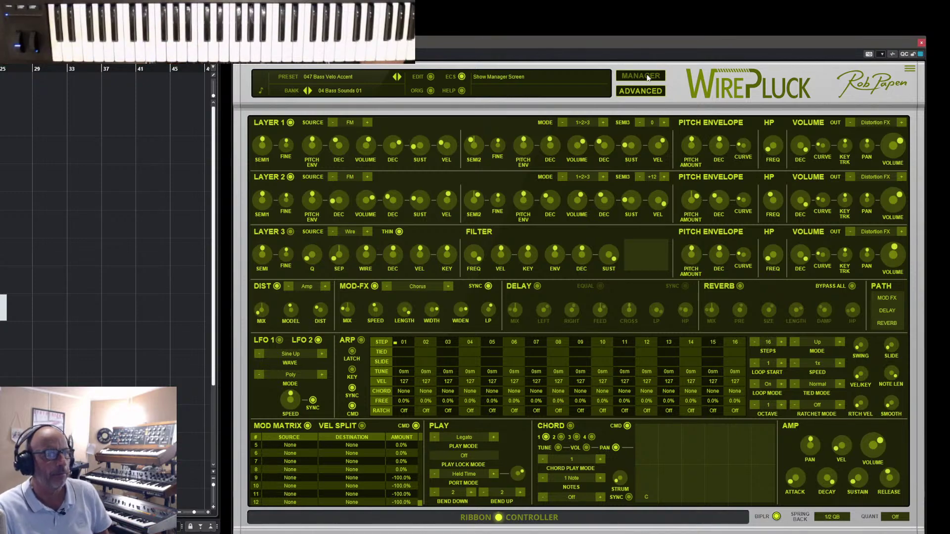
pyautogui.click(643, 77)
# - Audition Bass Sub Click It, Bass FM IT IS and Bass Chorus Square 1, and show the latter's advanced settings
pyautogui.click(289, 201)
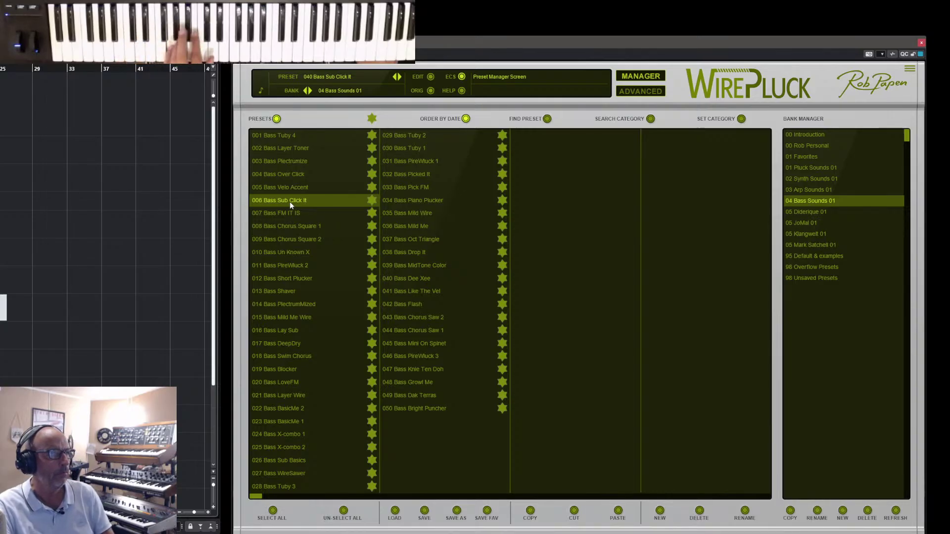
pyautogui.click(289, 215)
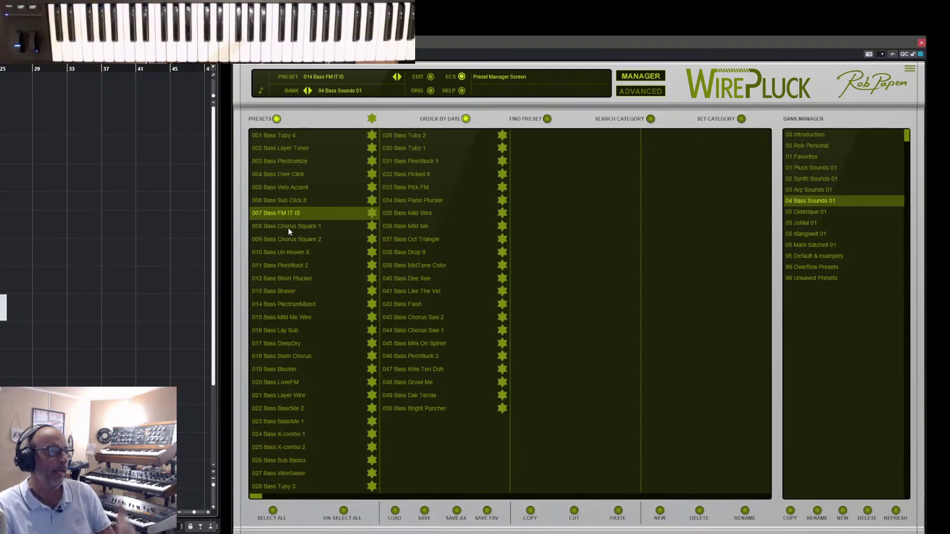
pyautogui.click(289, 228)
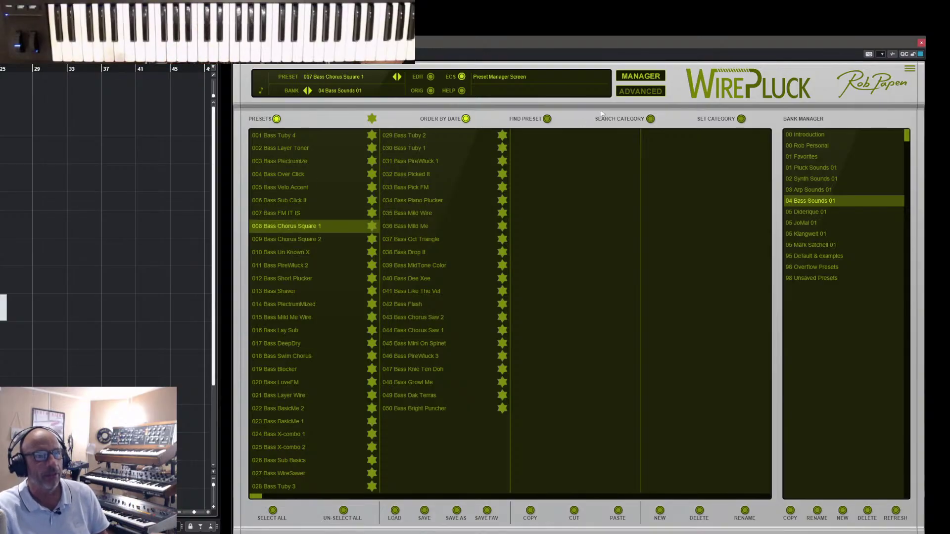
pyautogui.click(637, 78)
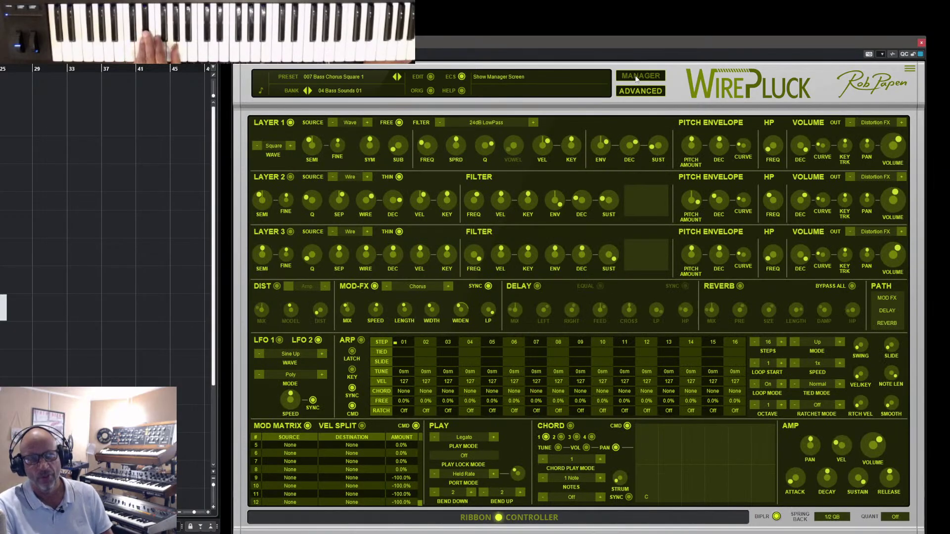
# - Step forward through the bank's presets from Bass Chorus Square 2 to Bass Dak Terras and Bass Dee Xee
pyautogui.click(400, 76)
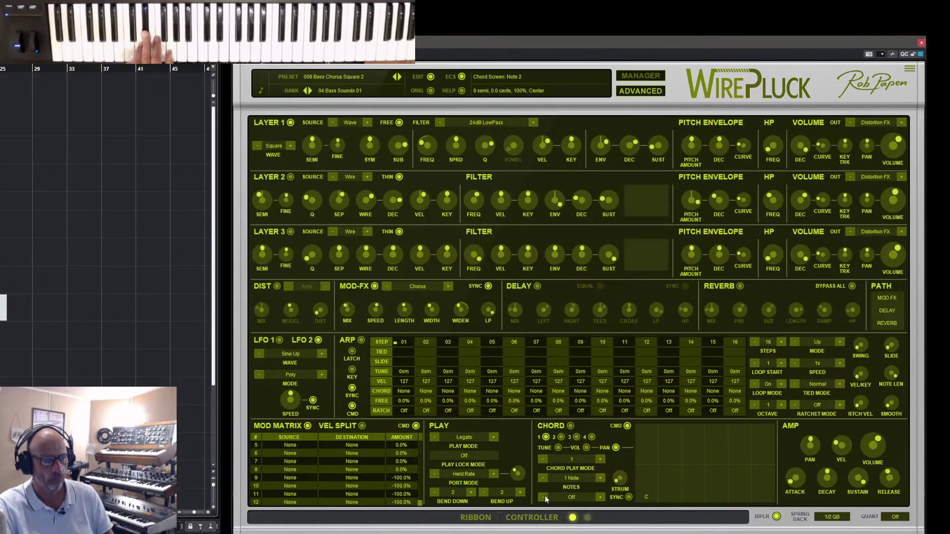
pyautogui.click(399, 77)
pyautogui.click(399, 77)
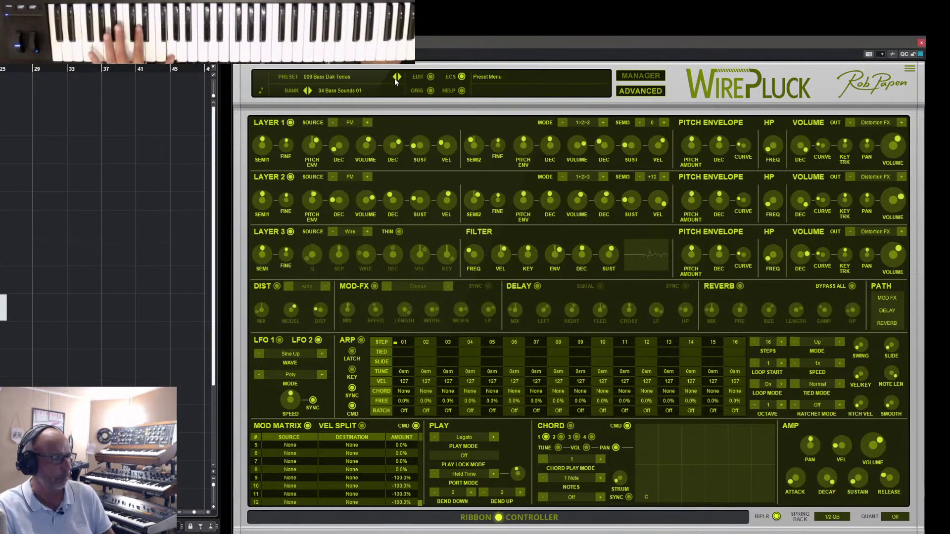
pyautogui.click(398, 78)
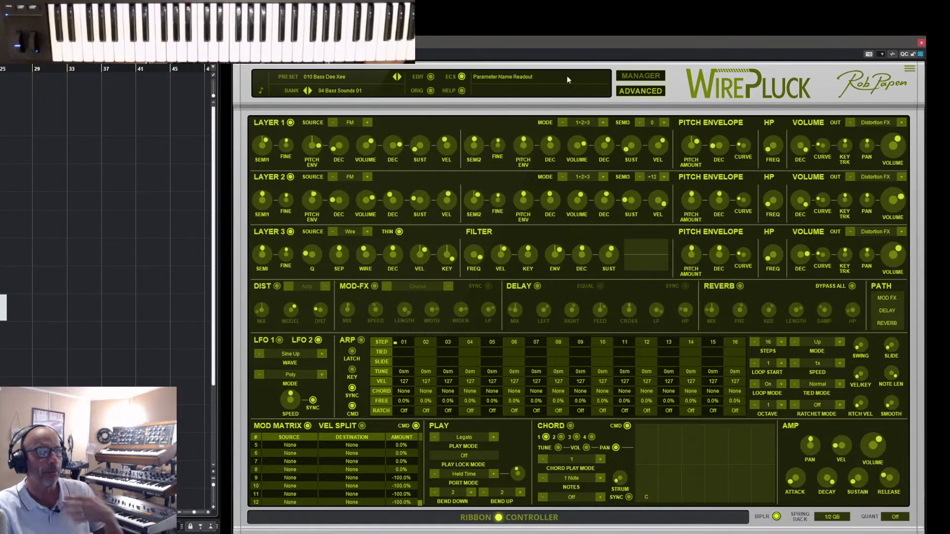
# - Open the 03 Arp Sounds 01 bank in the preset manager, and audition Arp Chord 2 Minor and Arp Chord Moder 1
pyautogui.click(637, 76)
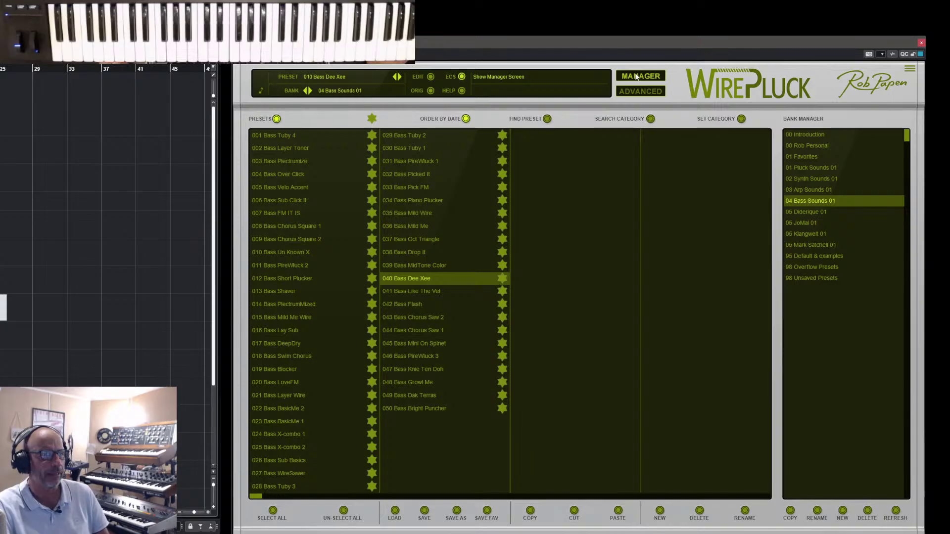
pyautogui.click(797, 190)
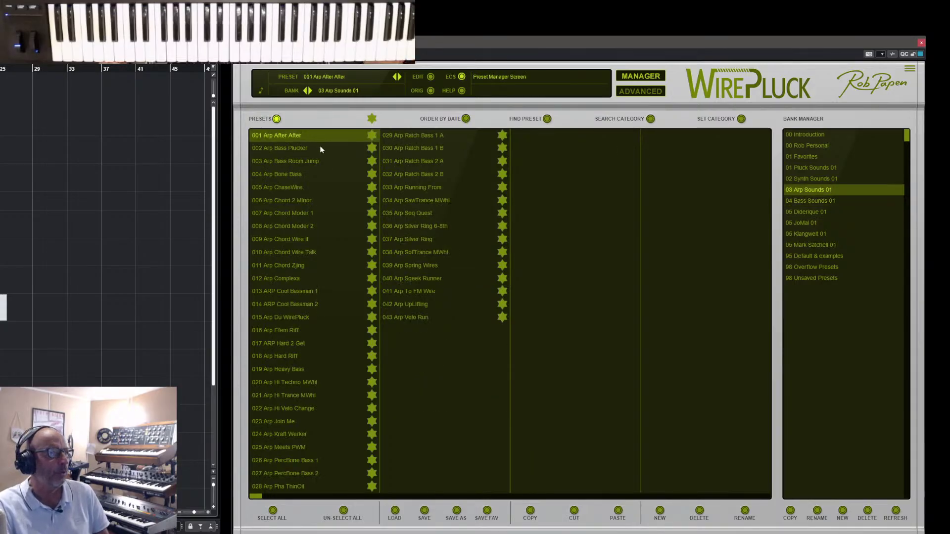
pyautogui.click(302, 201)
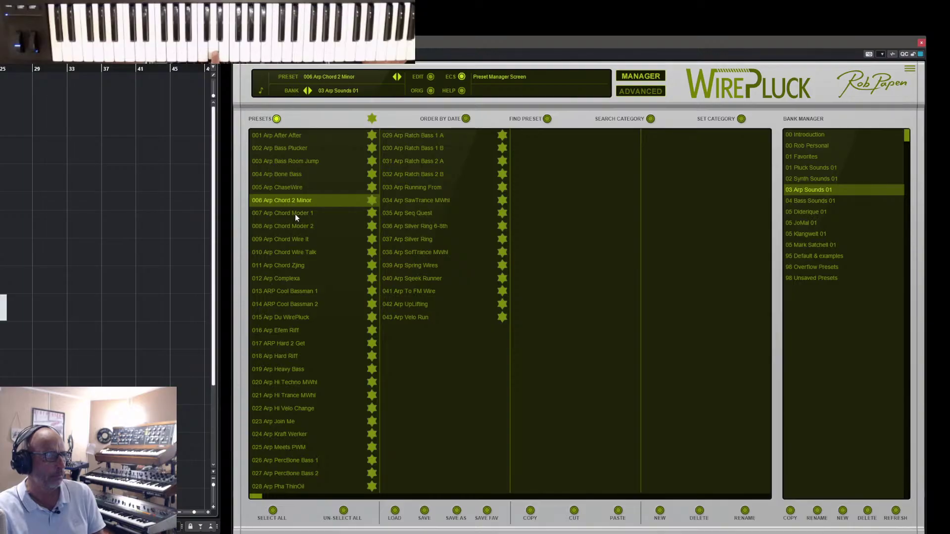
pyautogui.click(295, 214)
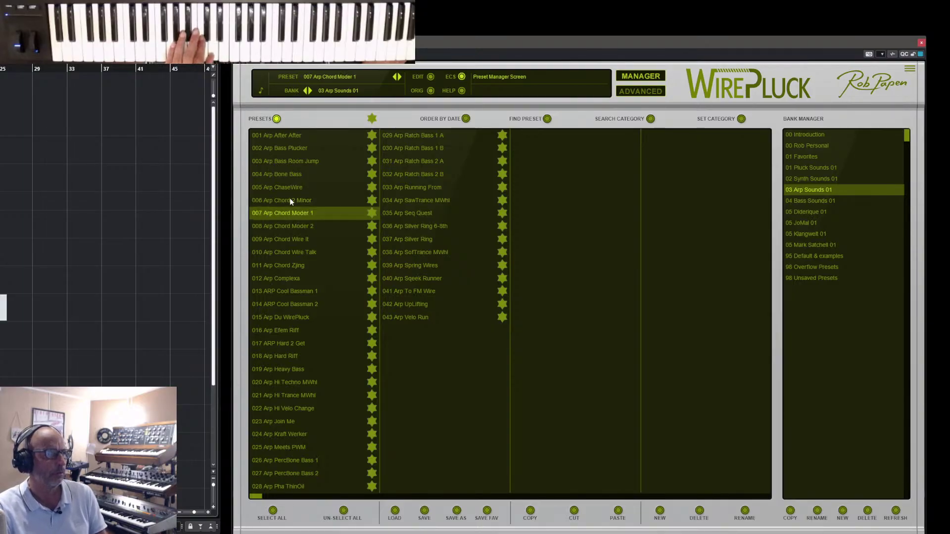
# - Reload Arp Chord 2 Minor, show its advanced settings and play it with a sweep of the ribbon controller
pyautogui.click(290, 200)
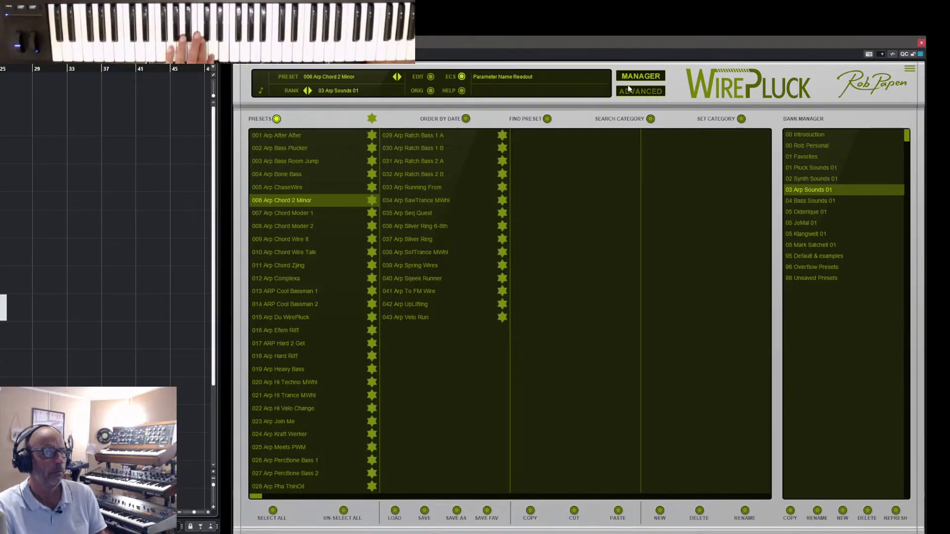
pyautogui.click(639, 79)
pyautogui.moveTo(512, 529); pyautogui.dragTo(723, 517)
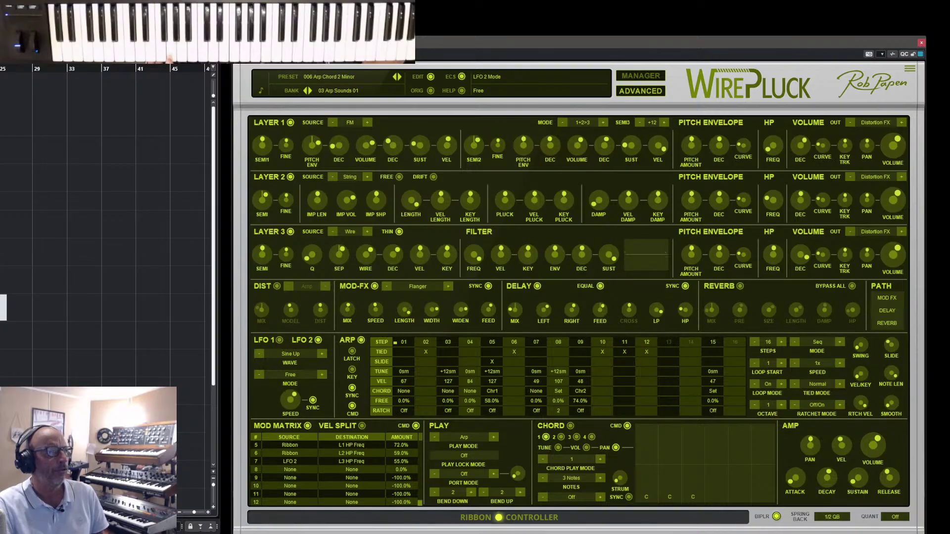
# - Order the 03 Arp Sounds 01 presets by date and audition Arp Seq Quest, Arp Chord Wire It, Arp Chord Moder 1 and Arp Du WirePluck
pyautogui.click(637, 79)
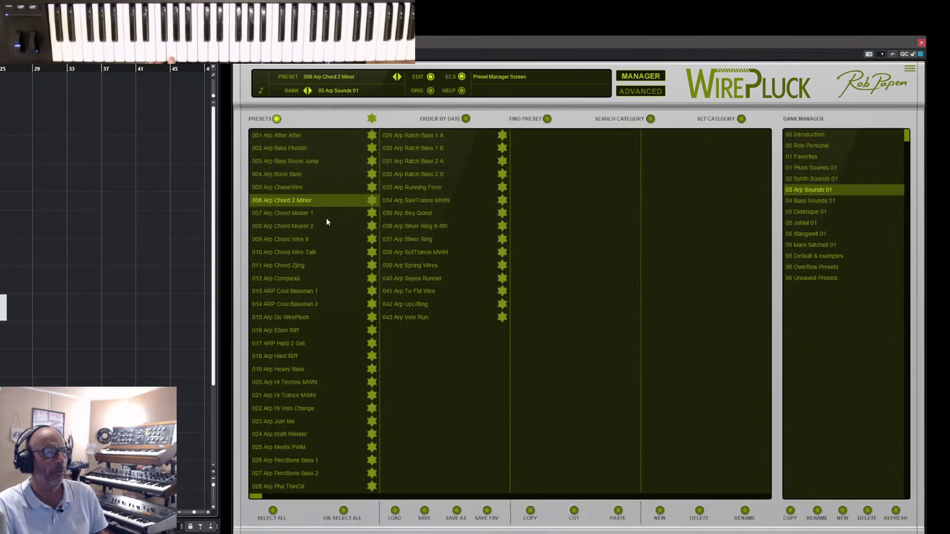
pyautogui.click(465, 119)
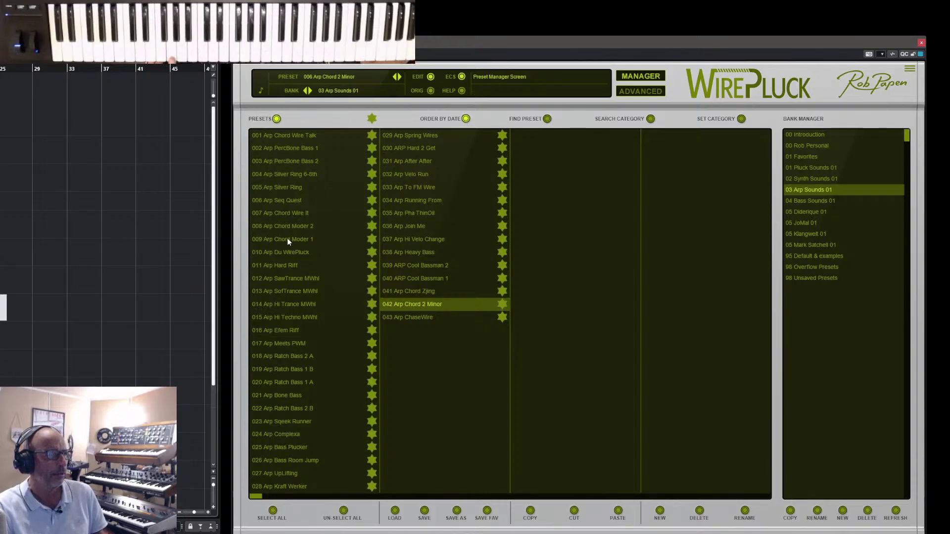
pyautogui.click(292, 202)
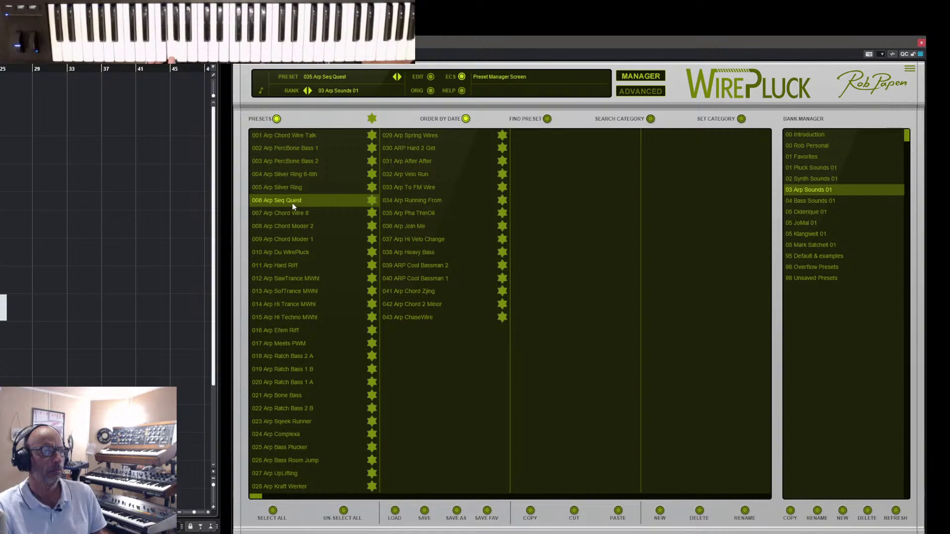
pyautogui.click(290, 213)
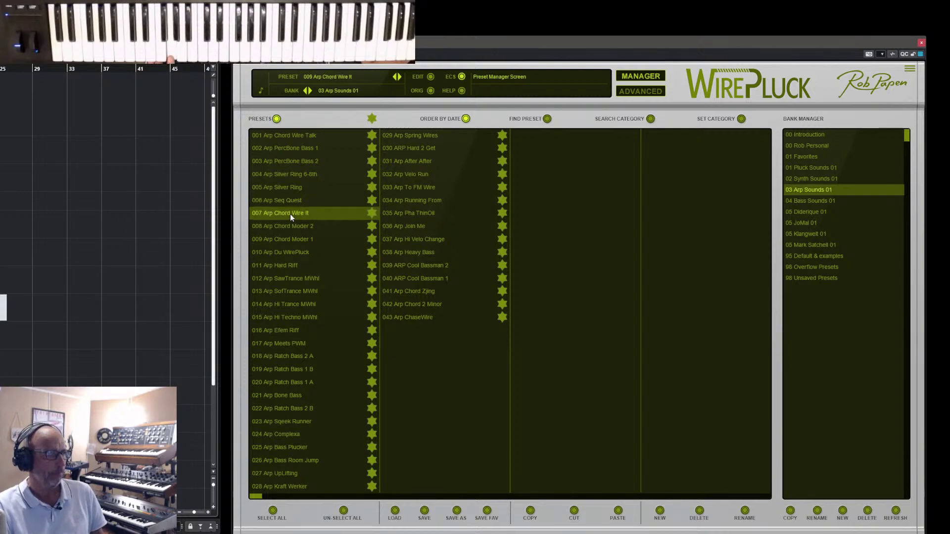
pyautogui.click(289, 238)
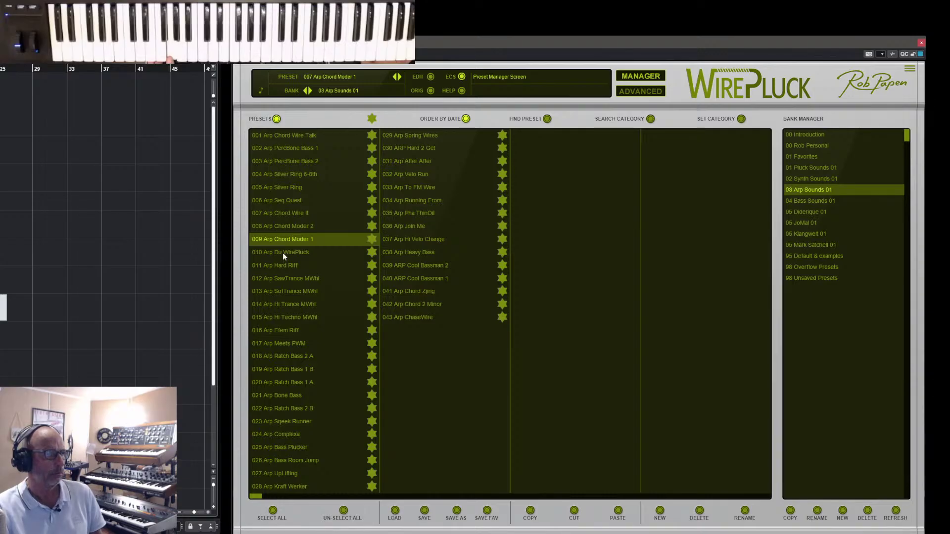
pyautogui.click(283, 254)
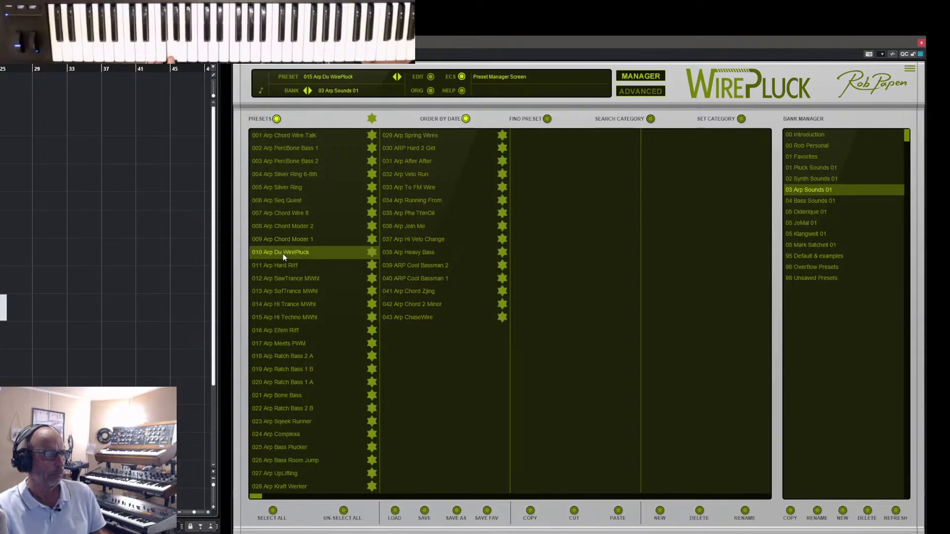
# - Load Arp Chord Moder 2, show its advanced settings and sweep the ribbon controller to about 99% while playing
pyautogui.click(282, 228)
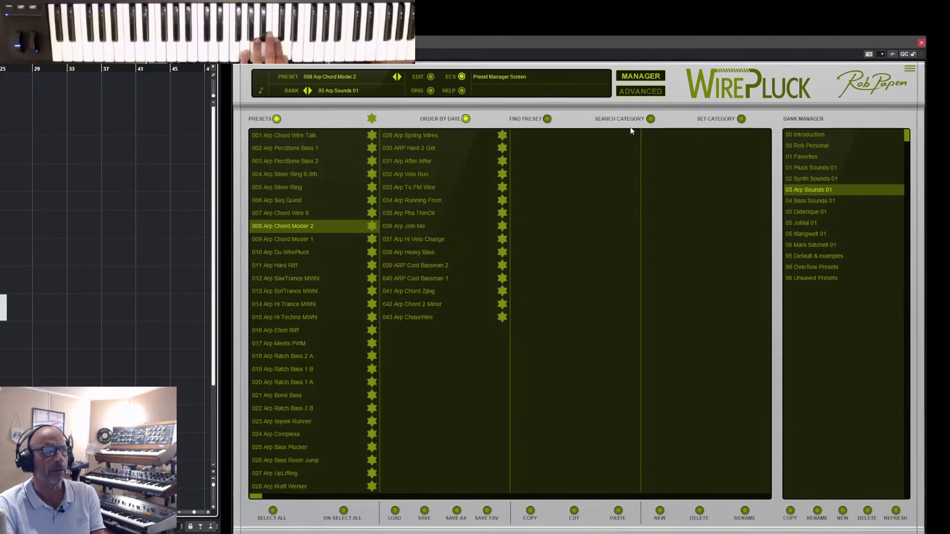
pyautogui.click(641, 76)
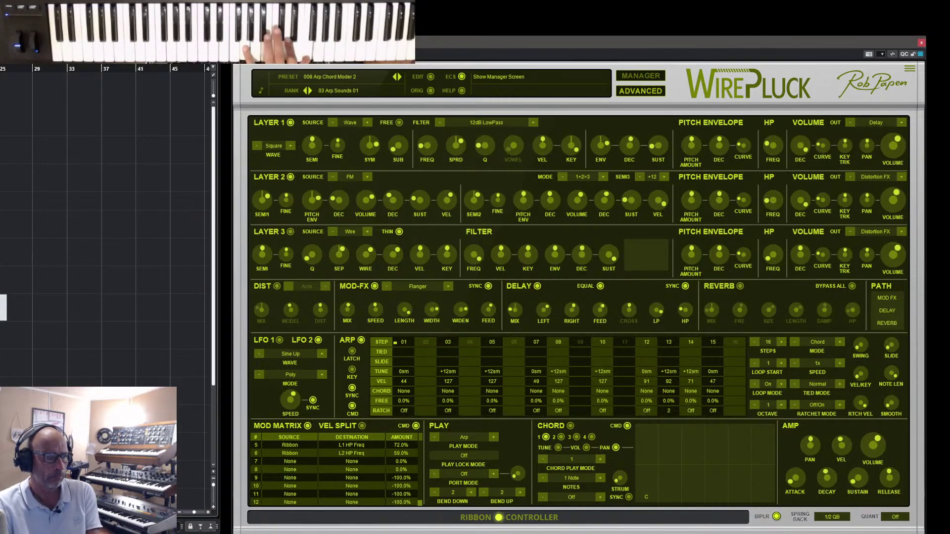
pyautogui.moveTo(514, 518); pyautogui.dragTo(740, 519)
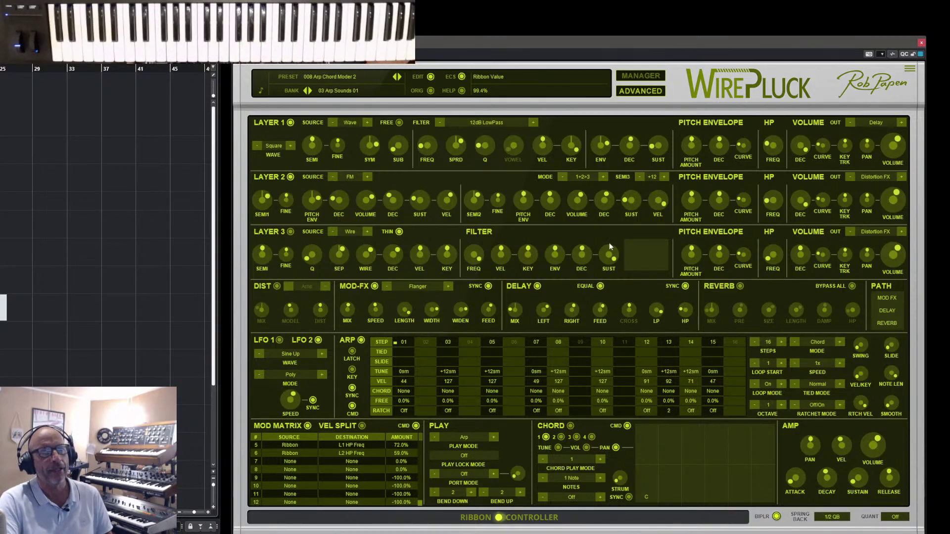
# - Open the 02 Synth Sounds 01 bank in the preset manager and order its presets by date
pyautogui.click(654, 92)
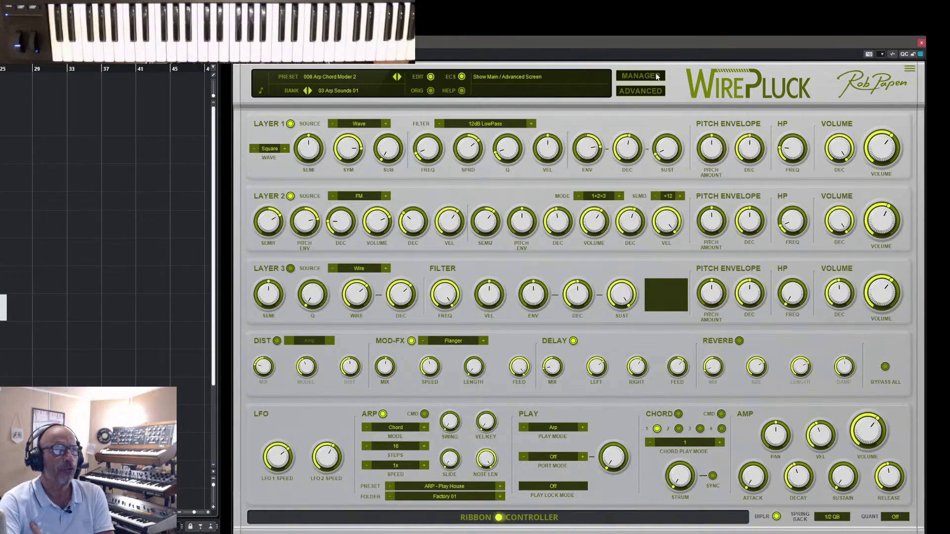
pyautogui.click(658, 77)
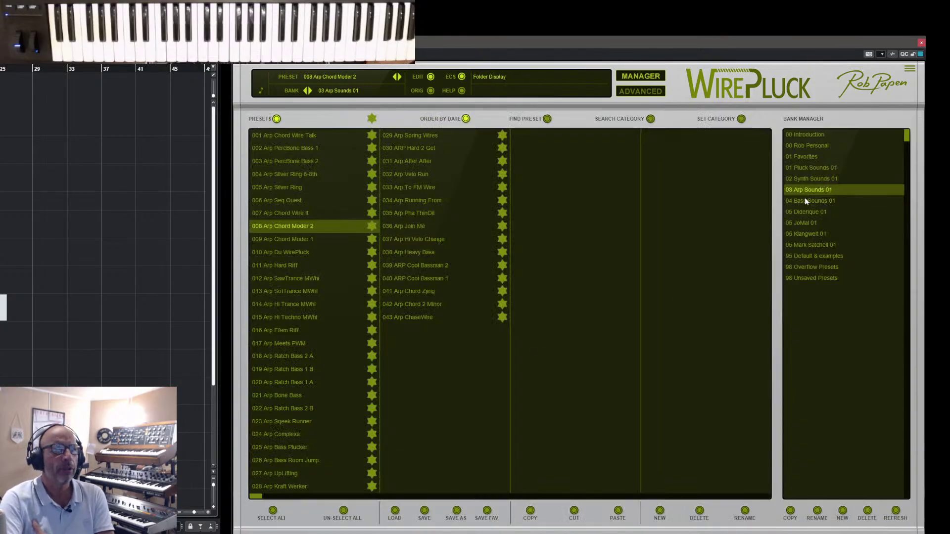
pyautogui.click(808, 180)
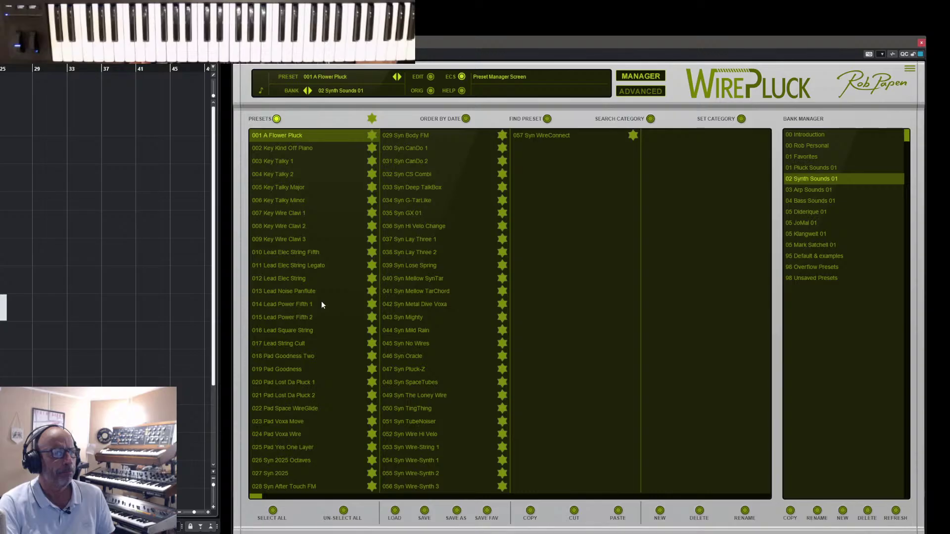
pyautogui.click(465, 119)
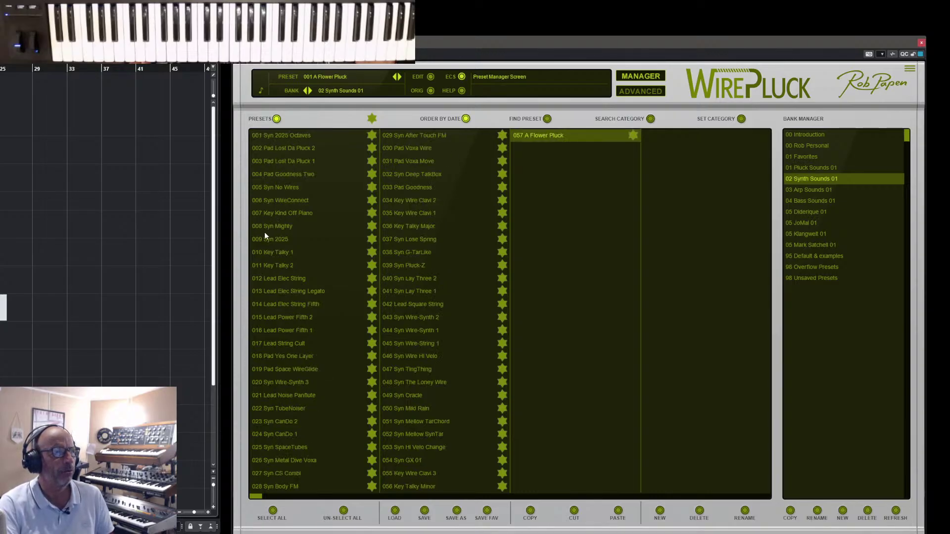
# - Load and play Pad Goodness Two, and show its main synth settings
pyautogui.click(283, 176)
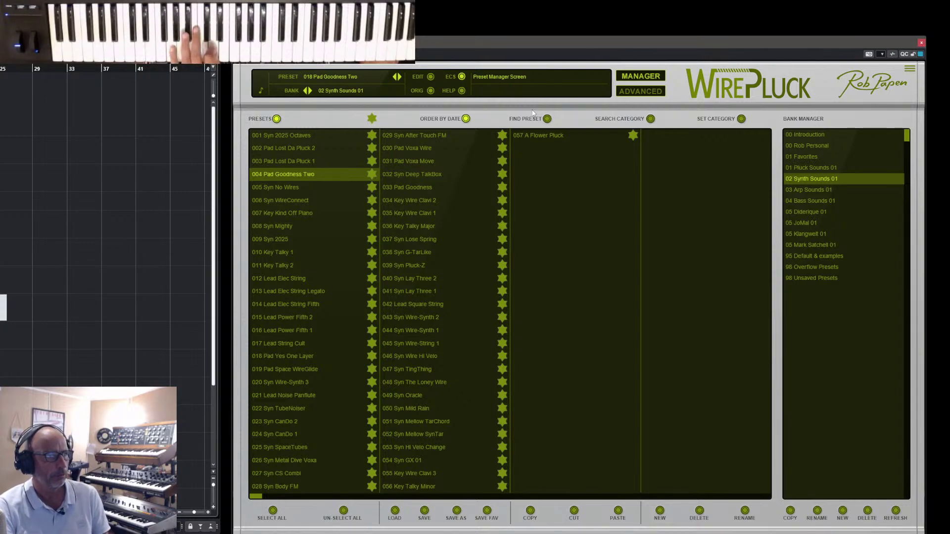
pyautogui.click(634, 78)
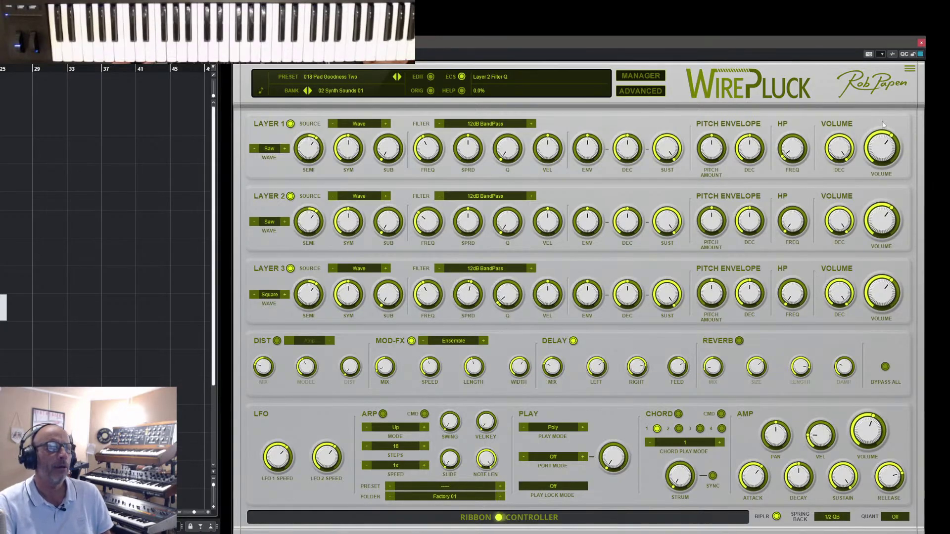
pyautogui.click(635, 79)
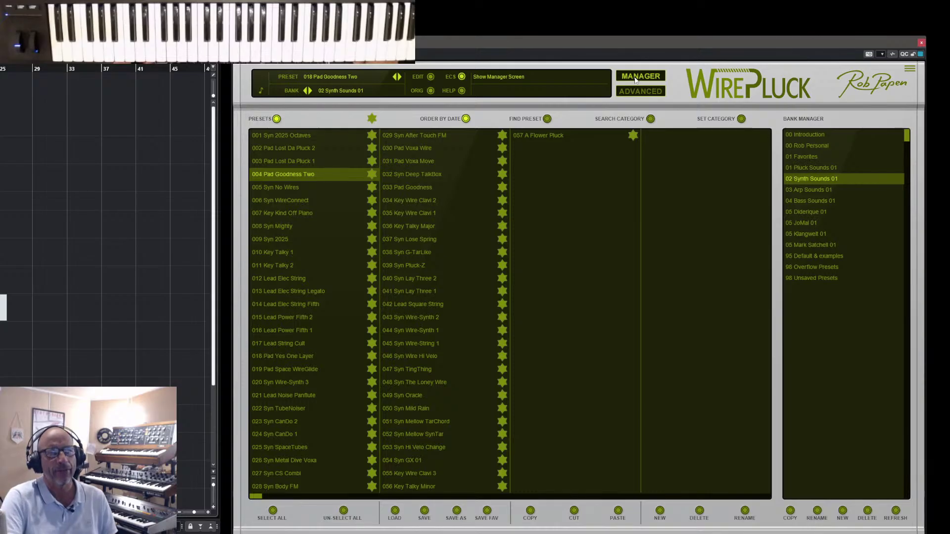
pyautogui.click(635, 79)
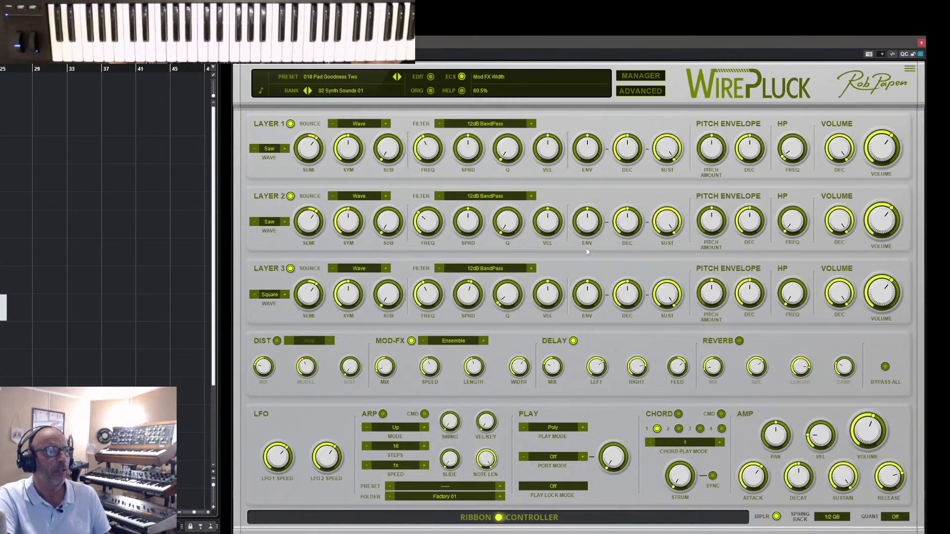
# - Load Syn G-TarLike from the preset manager, play it and show its main synth settings
pyautogui.click(652, 78)
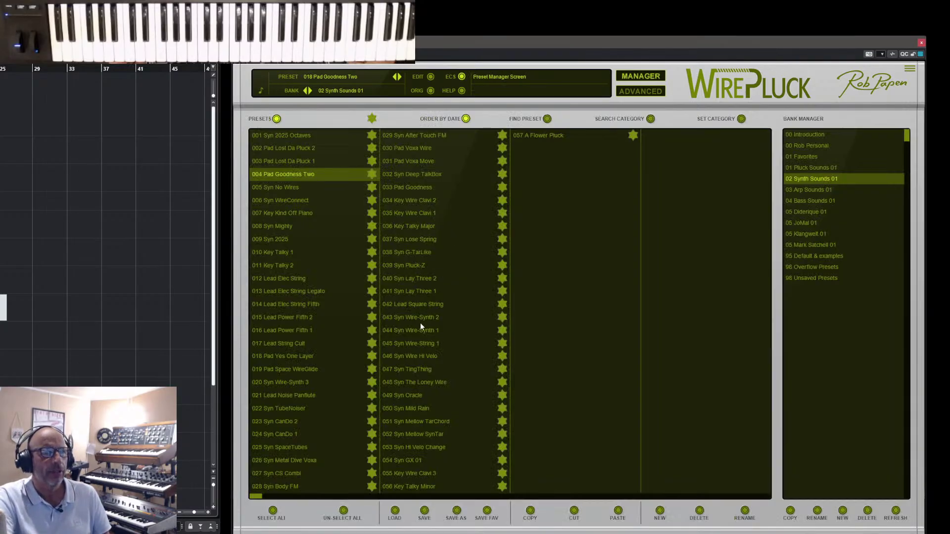
pyautogui.click(437, 252)
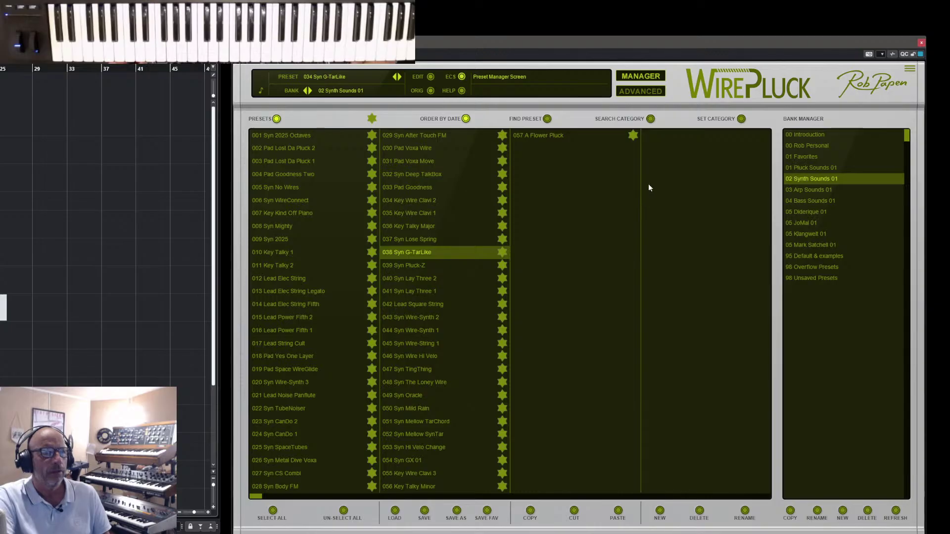
pyautogui.click(650, 79)
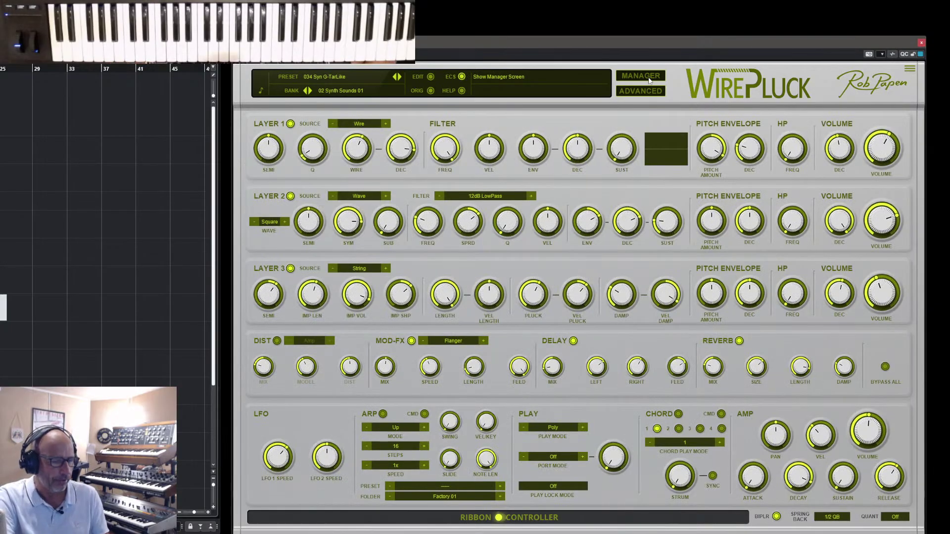
pyautogui.click(658, 79)
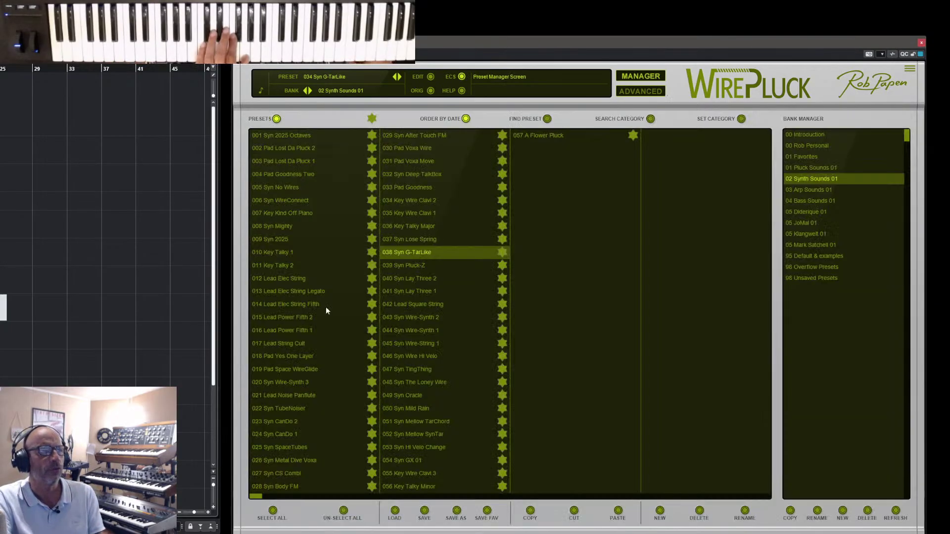
pyautogui.click(649, 93)
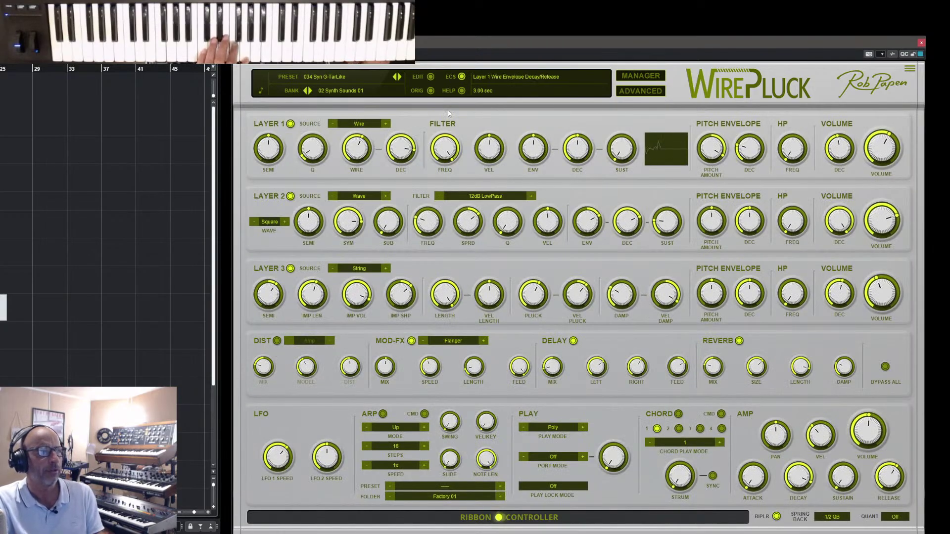
# - Return the preset list to its regular order, load and play Lead Elec String, and show its main synth settings
pyautogui.click(639, 80)
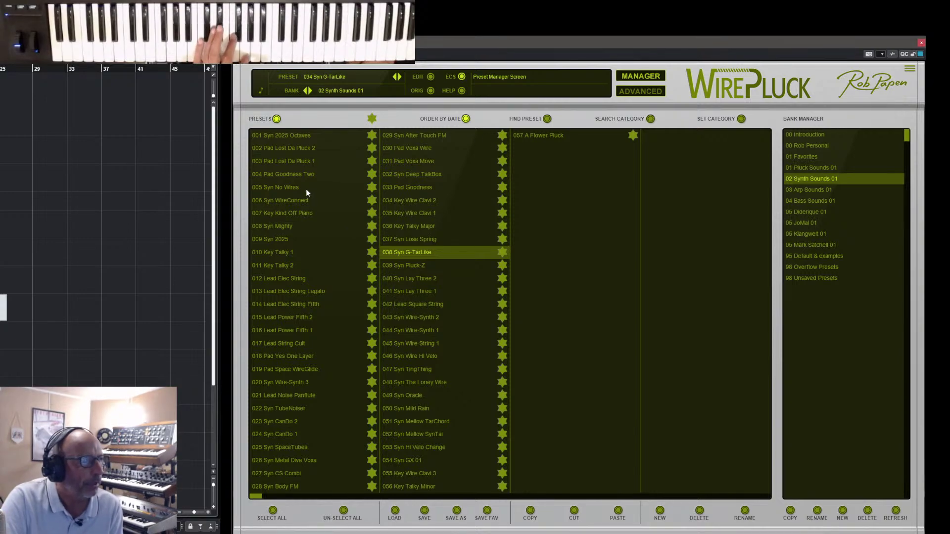
pyautogui.click(466, 119)
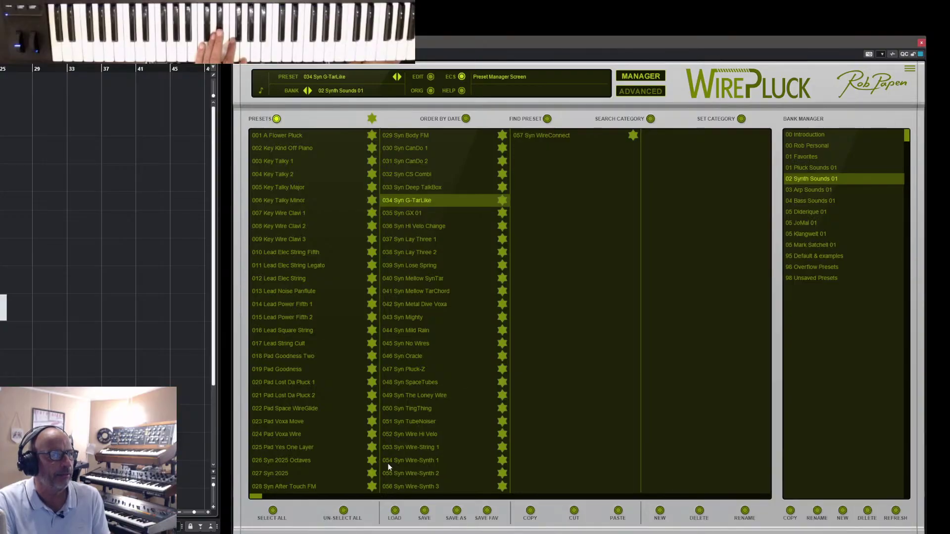
pyautogui.click(278, 281)
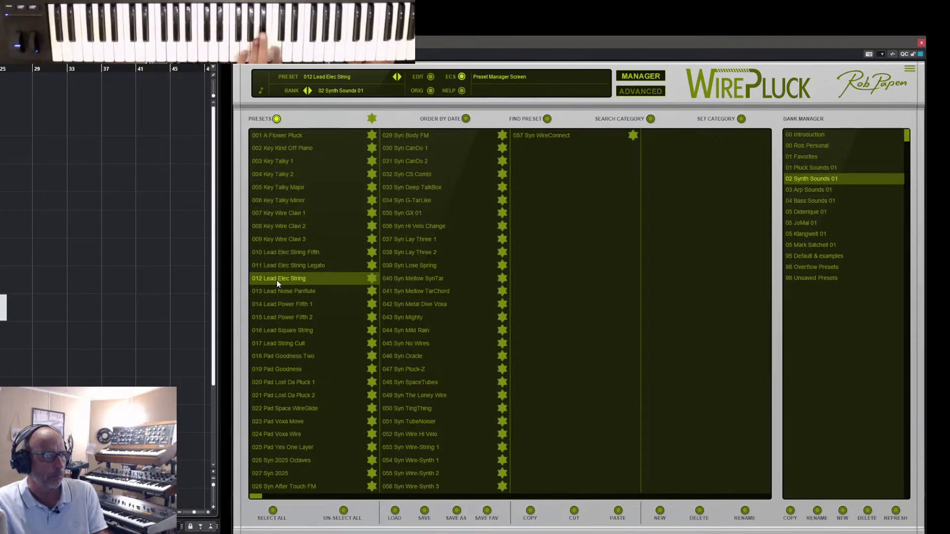
pyautogui.click(638, 78)
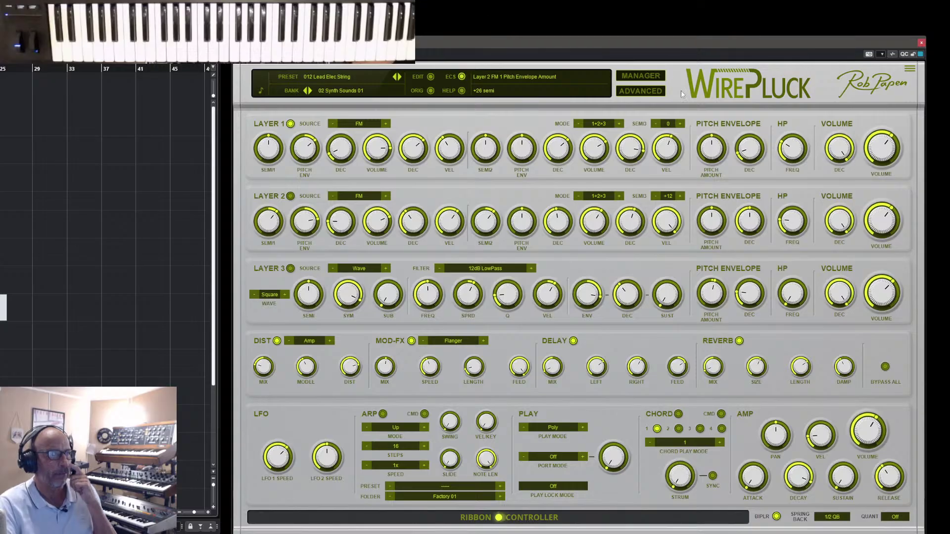
pyautogui.click(650, 76)
pyautogui.click(650, 93)
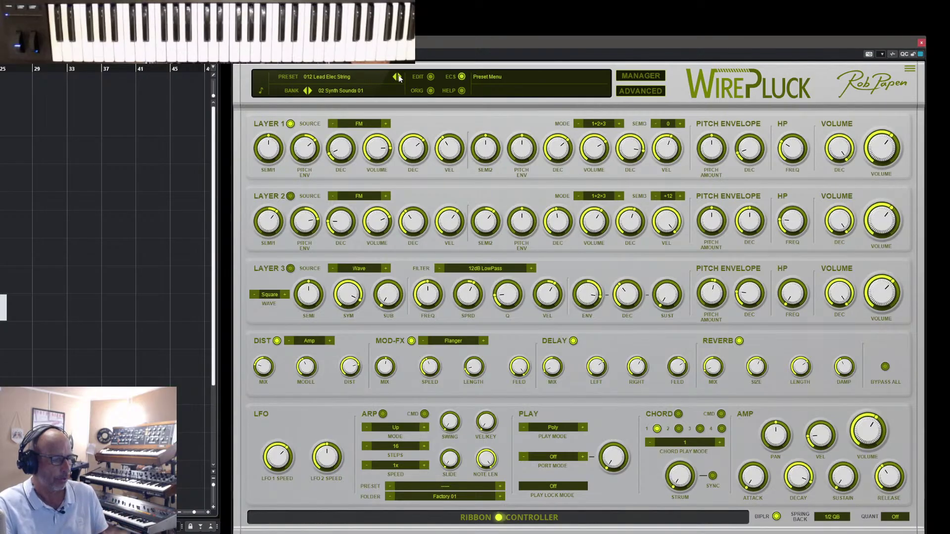
# - Compare Lead Elec String with and without distortion by switching the effect off and back on twice
pyautogui.click(277, 342)
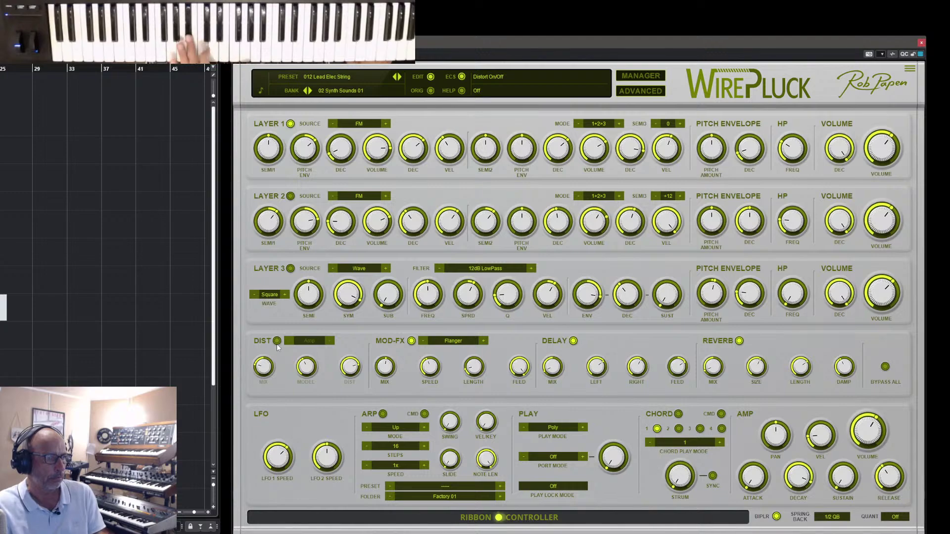
pyautogui.click(277, 340)
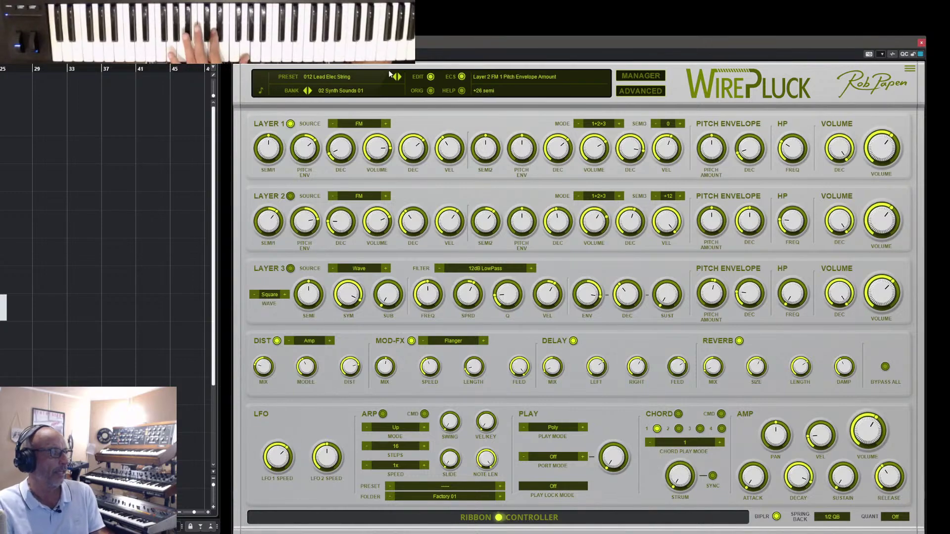
pyautogui.click(278, 341)
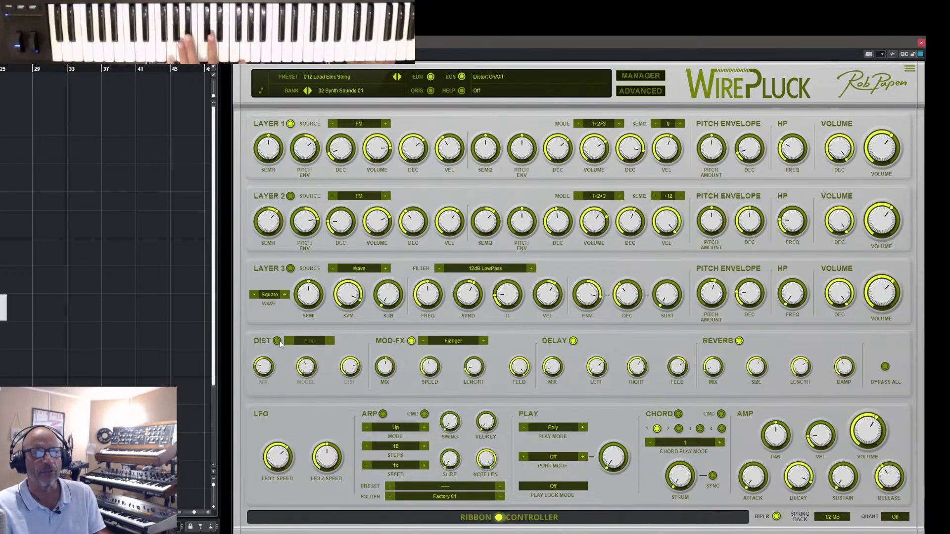
pyautogui.click(277, 341)
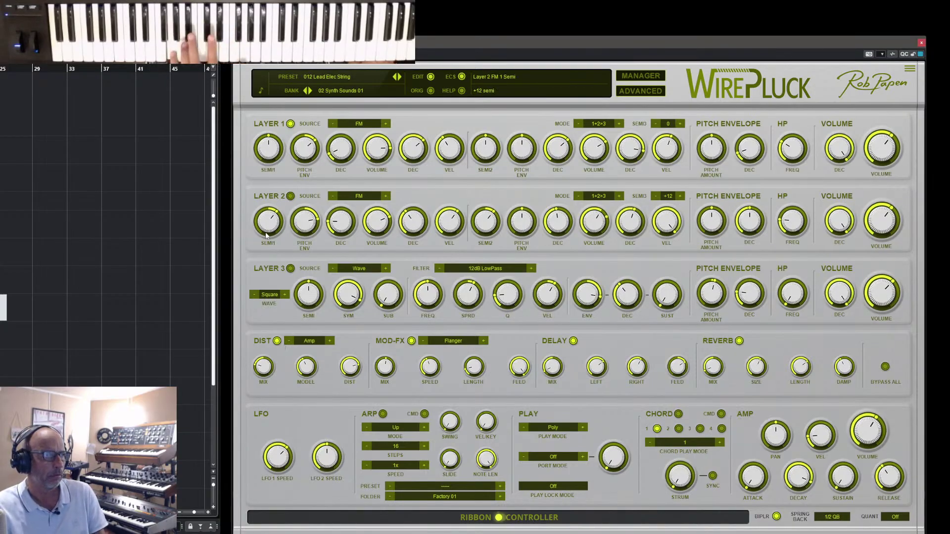
# - Step through Lead Noise Panflute and Lead Elec String Legato to Lead Elec String Fifth, and inspect its chord mode and velocity-to-volume setting
pyautogui.click(399, 77)
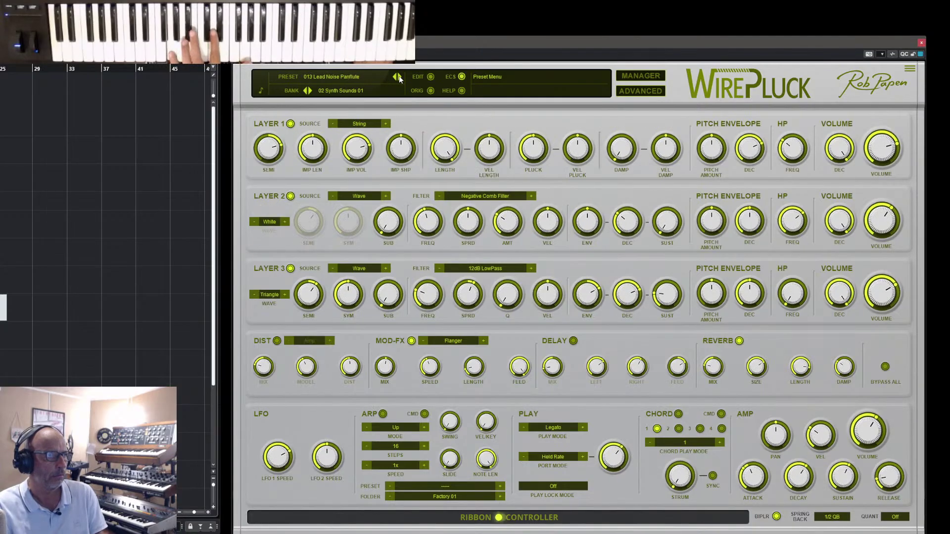
pyautogui.click(395, 78)
pyautogui.click(395, 78)
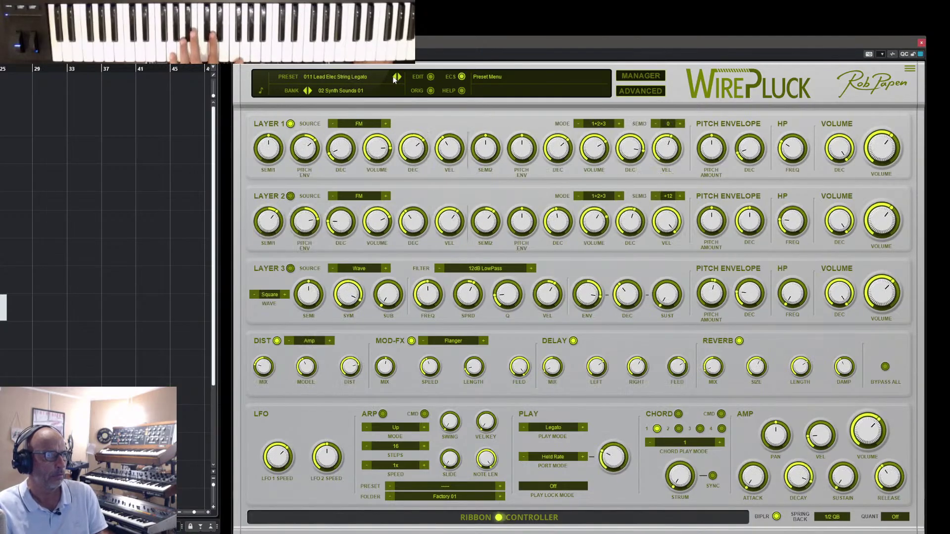
pyautogui.click(394, 78)
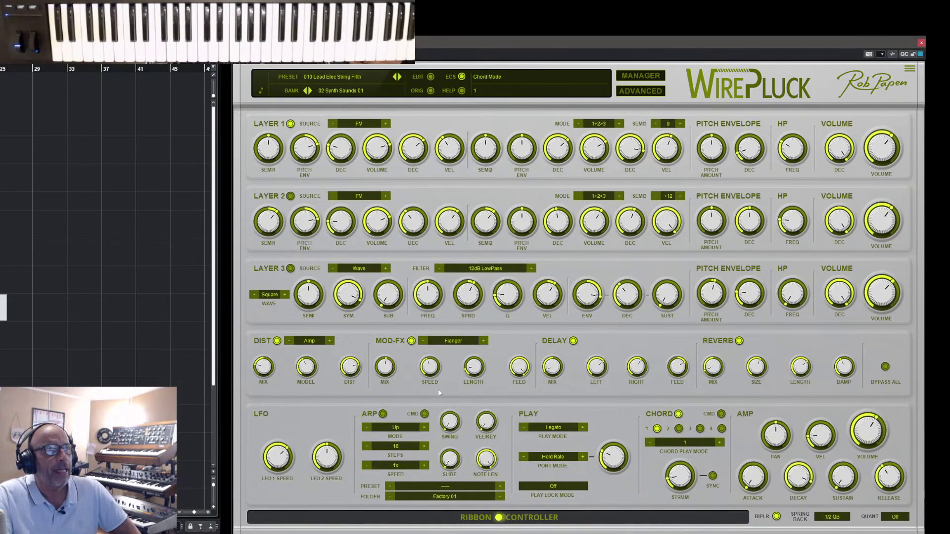
pyautogui.moveTo(821, 435)
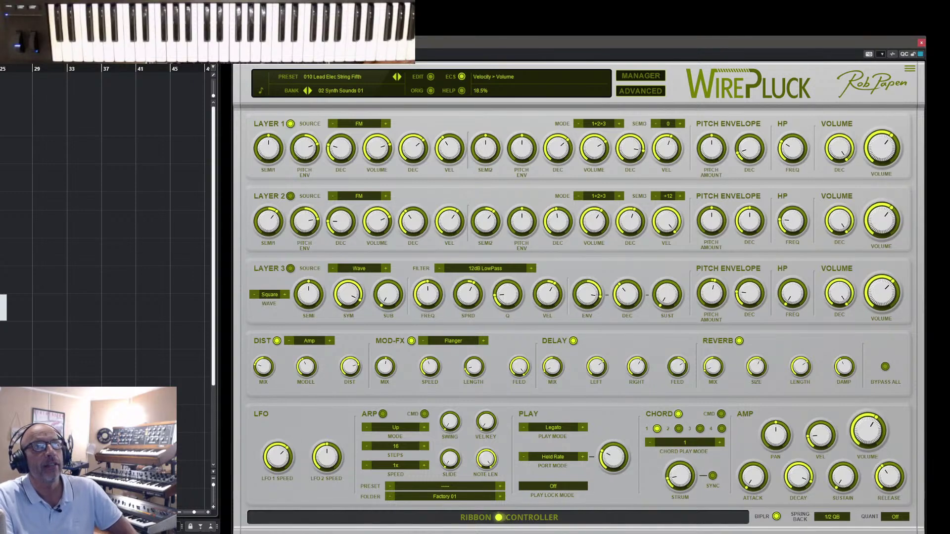
# - Load the Default preset from the 00 Introduction bank and show its main synth settings
pyautogui.hotkey('ctrl', 'w')
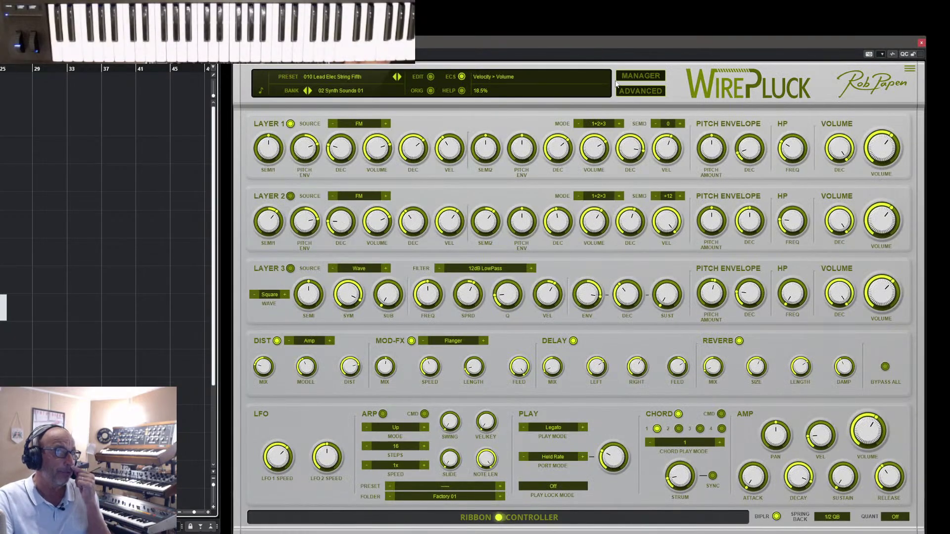
pyautogui.click(643, 77)
pyautogui.click(803, 135)
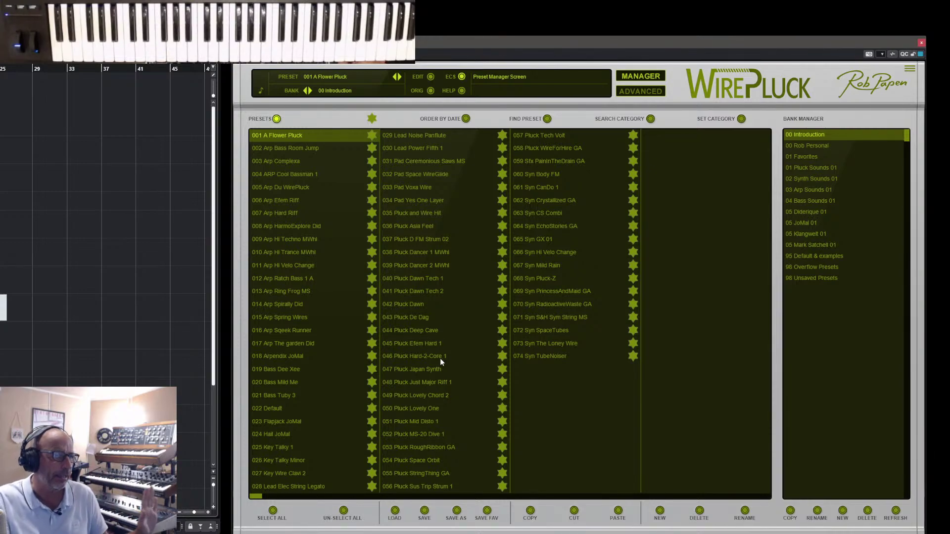
pyautogui.click(272, 413)
pyautogui.click(657, 76)
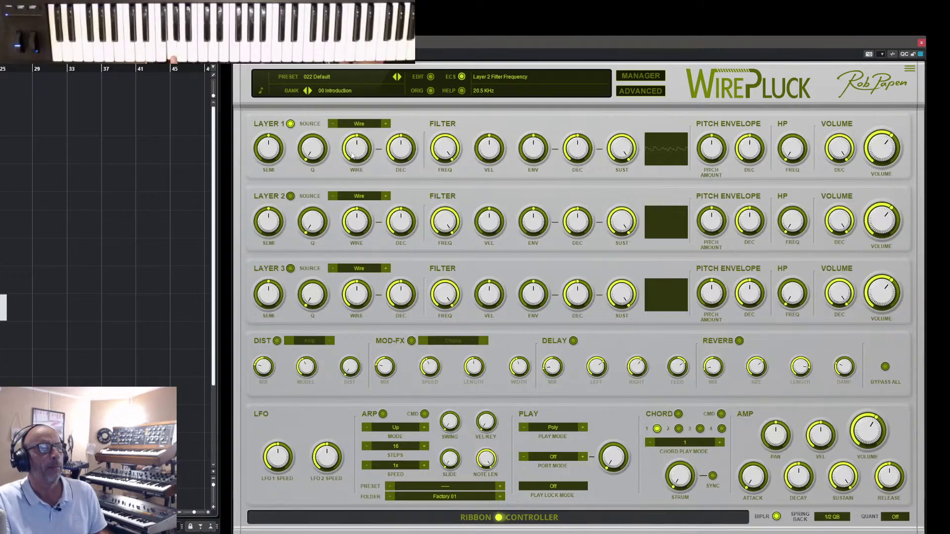
# - Set Layer 1's source to Wave with a Square waveform and a wave symmetry of 75.5%
pyautogui.click(359, 125)
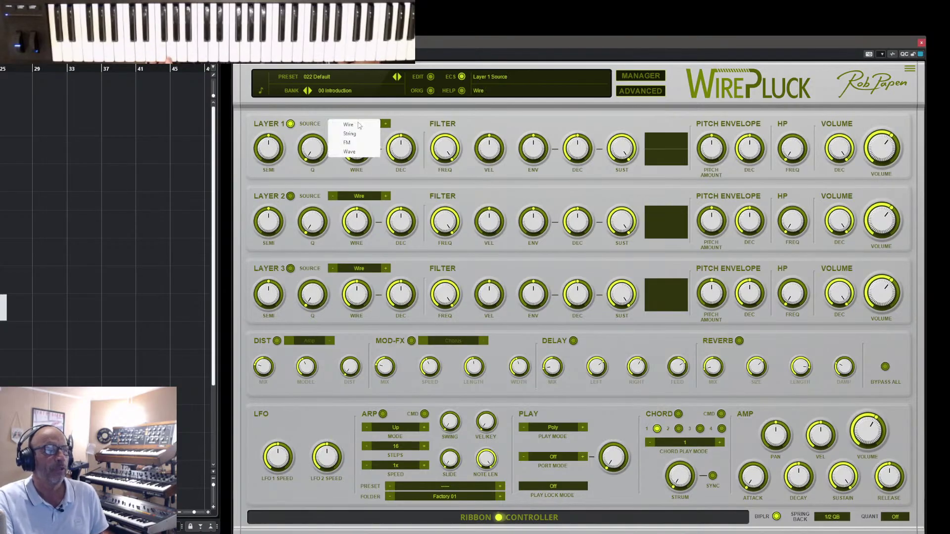
pyautogui.click(354, 152)
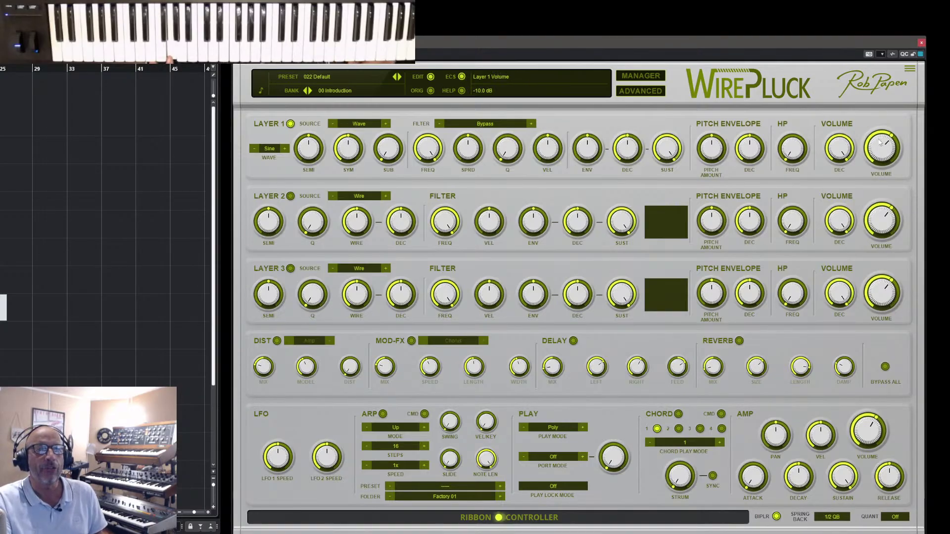
pyautogui.click(286, 150)
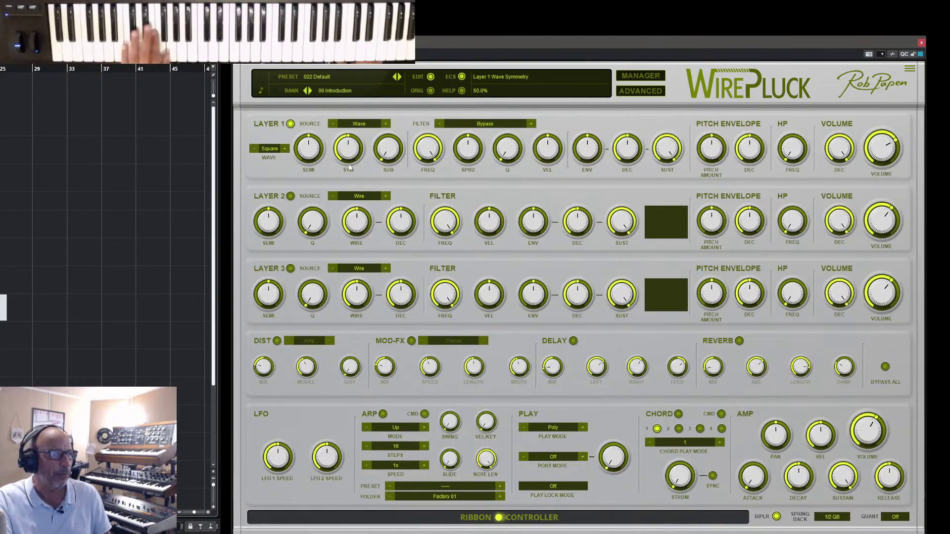
pyautogui.moveTo(351, 157); pyautogui.dragTo(355, 141)
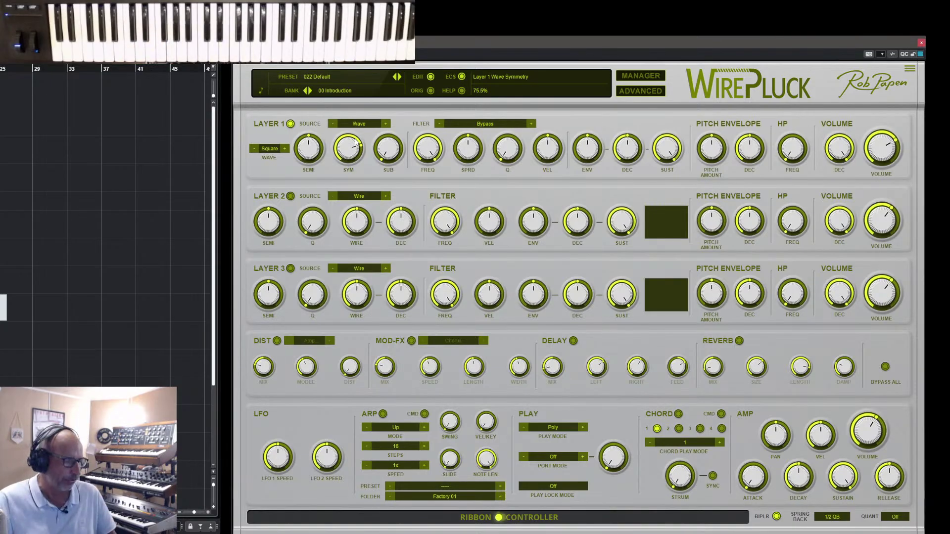
# - Set Layer 1's filter to 24dB LowPass and lower its filter frequency fully
pyautogui.click(493, 127)
pyautogui.moveTo(472, 165)
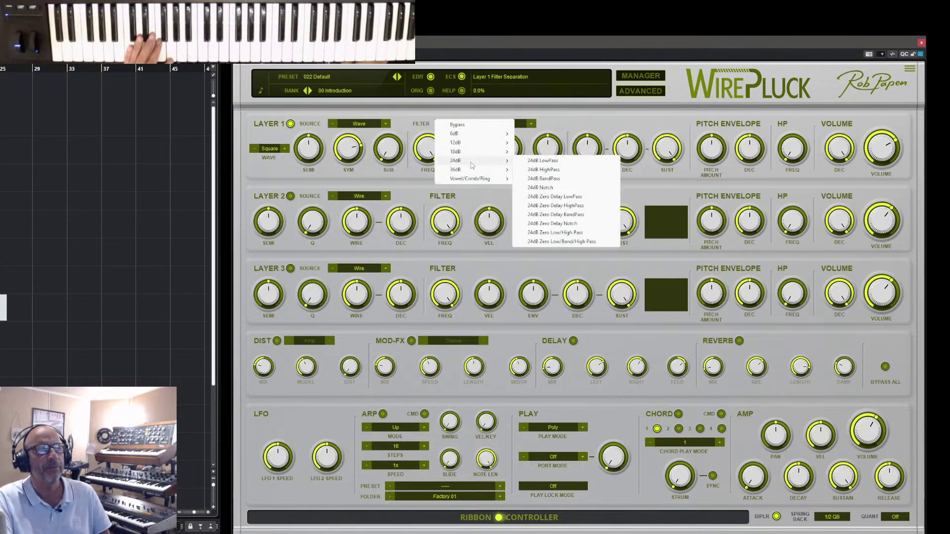
pyautogui.click(544, 162)
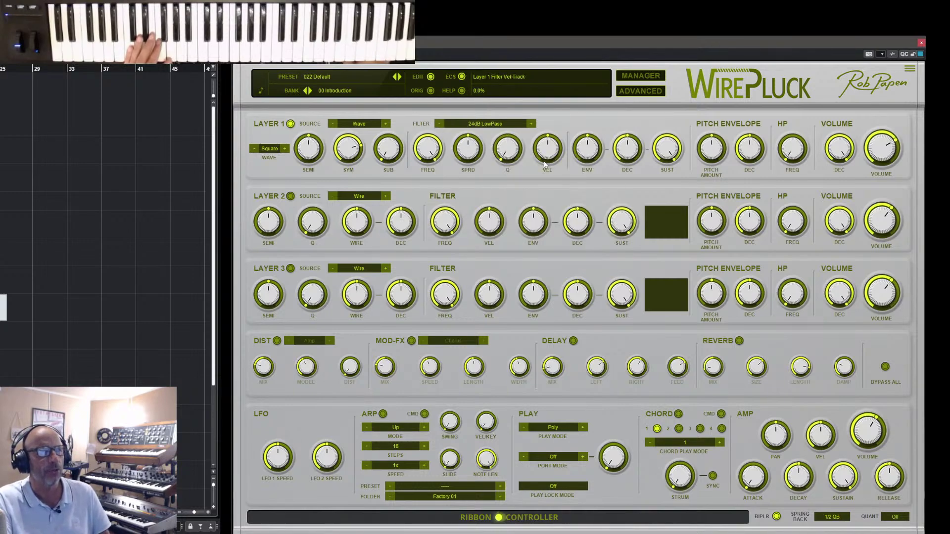
pyautogui.moveTo(428, 149); pyautogui.dragTo(435, 164)
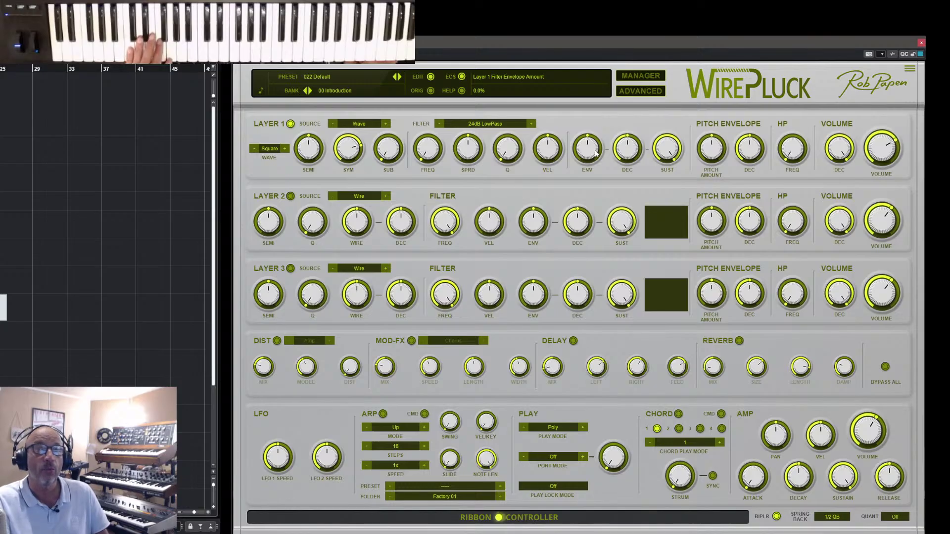
# - Shape Layer 1's filter envelope with an amount of 56% and adjusted decay and sustain, and set the layer volume to -1.6 dB
pyautogui.moveTo(598, 142); pyautogui.dragTo(596, 152)
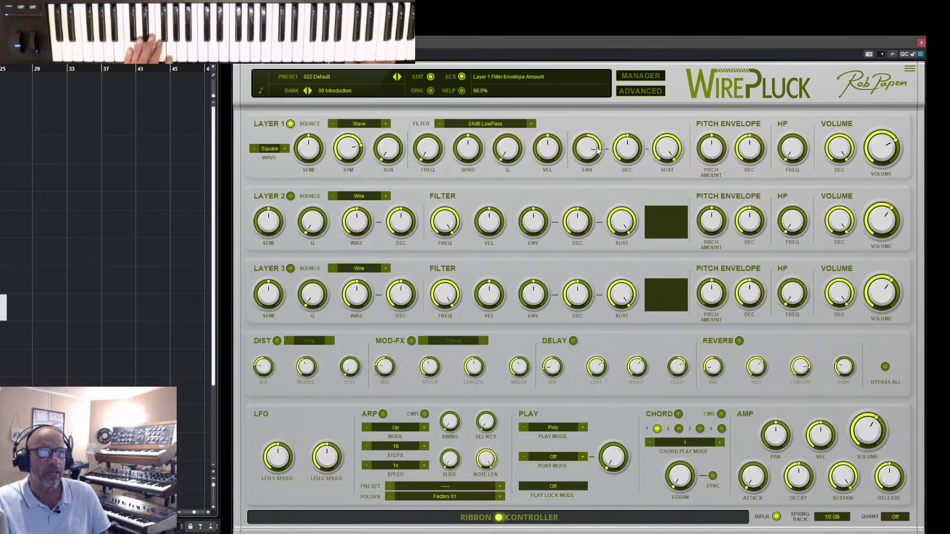
pyautogui.moveTo(625, 151)
pyautogui.mouseDown()
pyautogui.moveTo(630, 165)
pyautogui.moveTo(634, 148)
pyautogui.mouseUp()
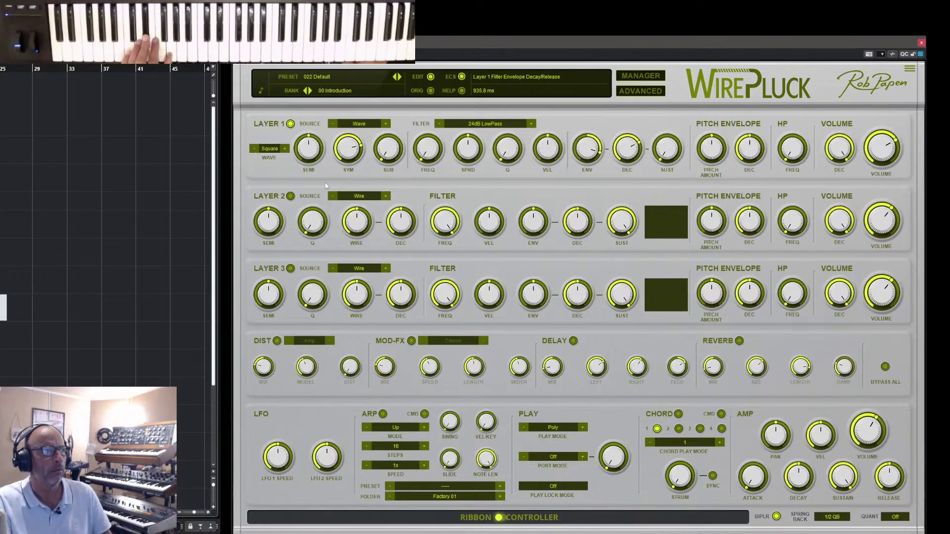
pyautogui.click(876, 157)
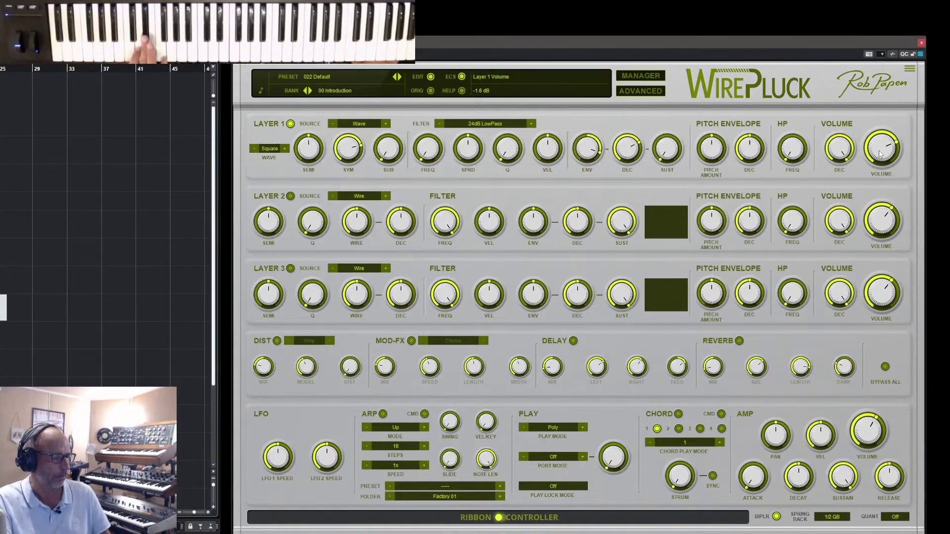
pyautogui.click(750, 148)
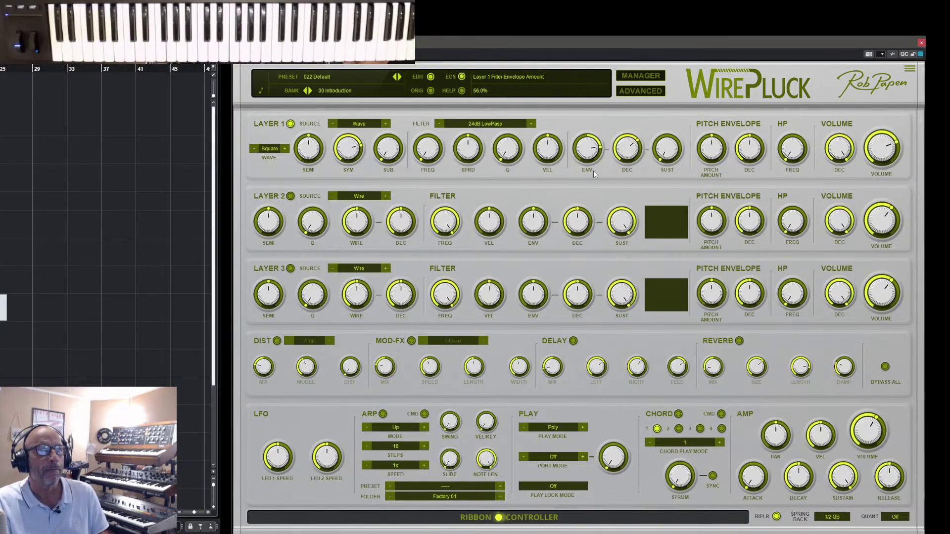
# - In the advanced view, raise Layer 1's filter key tracking to maximum and fine-tune the filter frequency
pyautogui.click(653, 92)
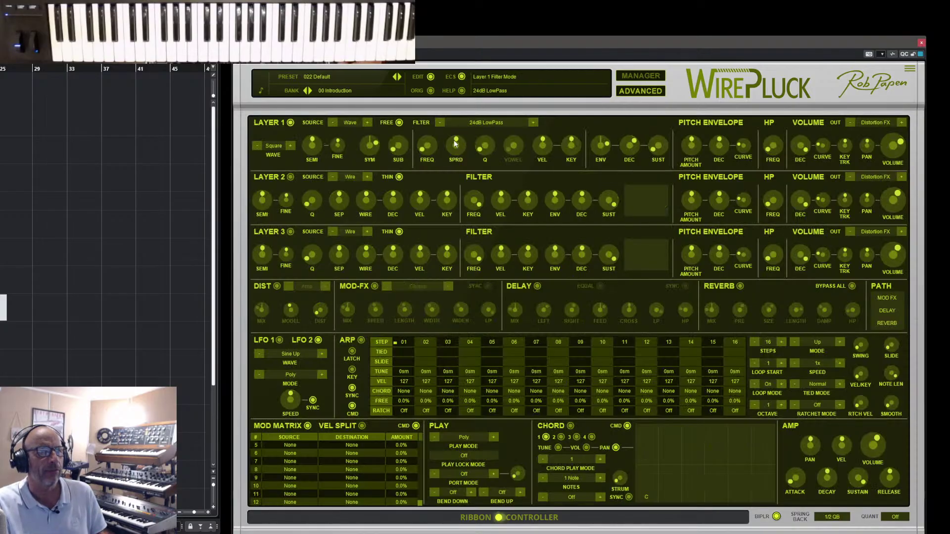
pyautogui.moveTo(585, 151); pyautogui.dragTo(592, 113)
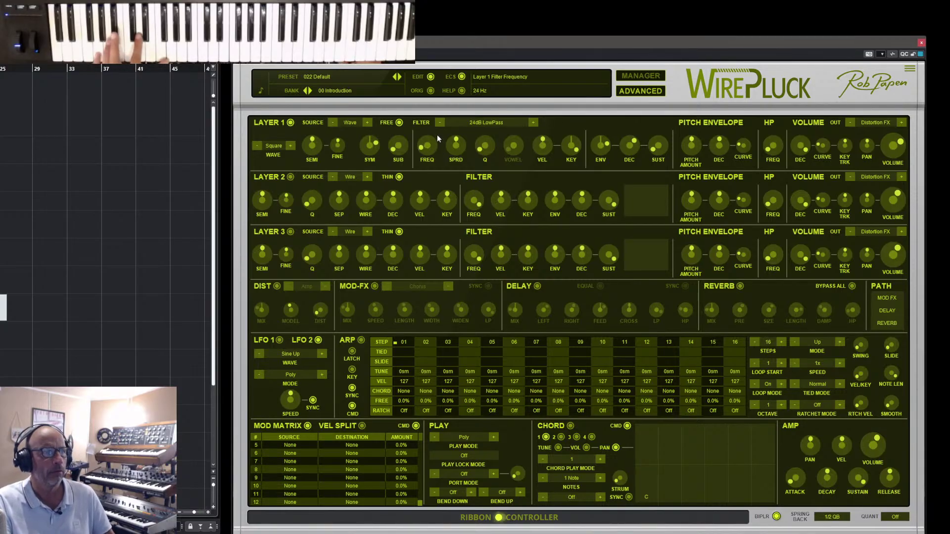
pyautogui.moveTo(438, 134); pyautogui.dragTo(438, 139)
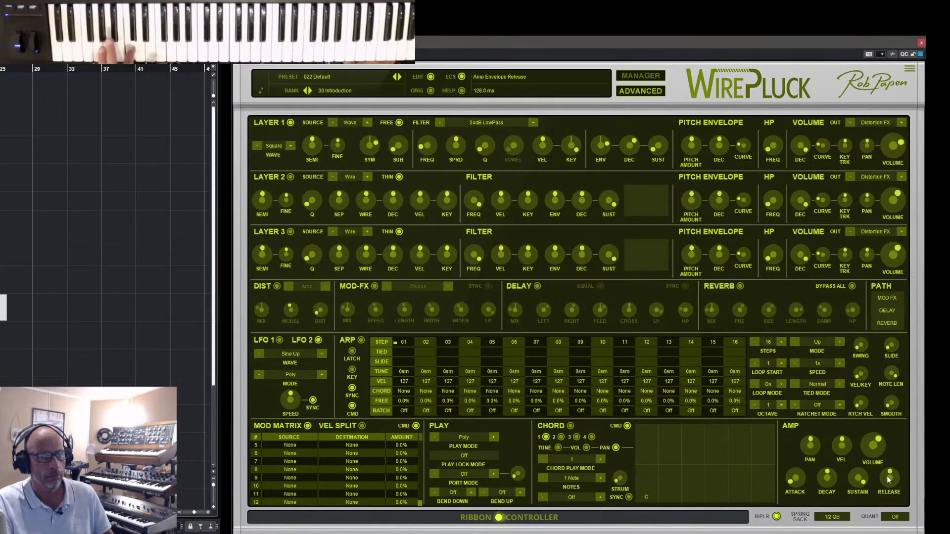
# - Lower the amp envelope's sustain and lengthen its decay to 7.91 sec
pyautogui.moveTo(857, 473); pyautogui.dragTo(857, 500)
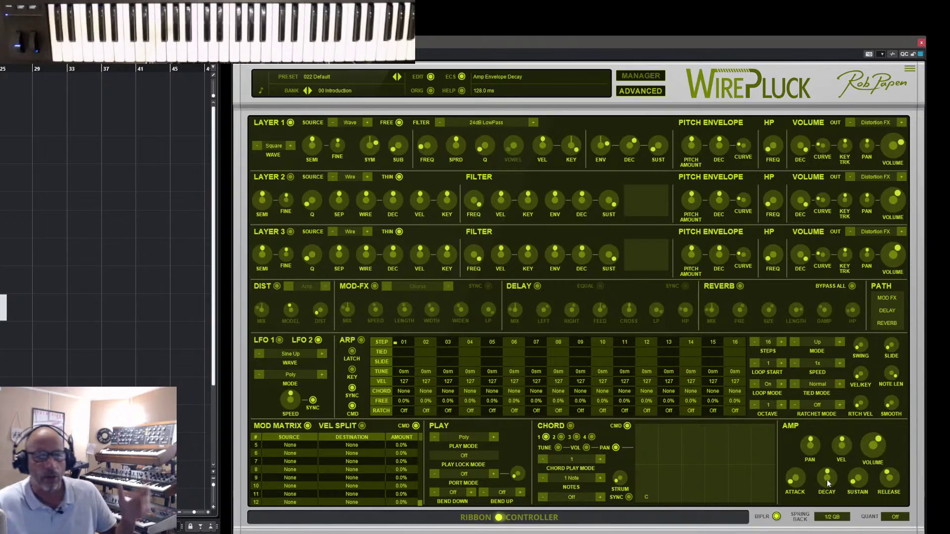
pyautogui.scroll(3, 832, 461)
pyautogui.scroll(5, 836, 448)
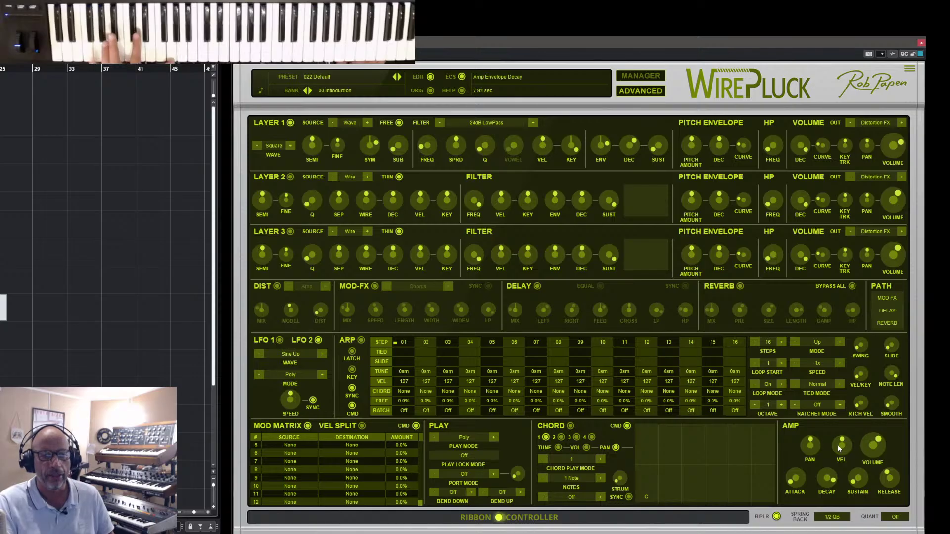
pyautogui.scroll(5, 837, 448)
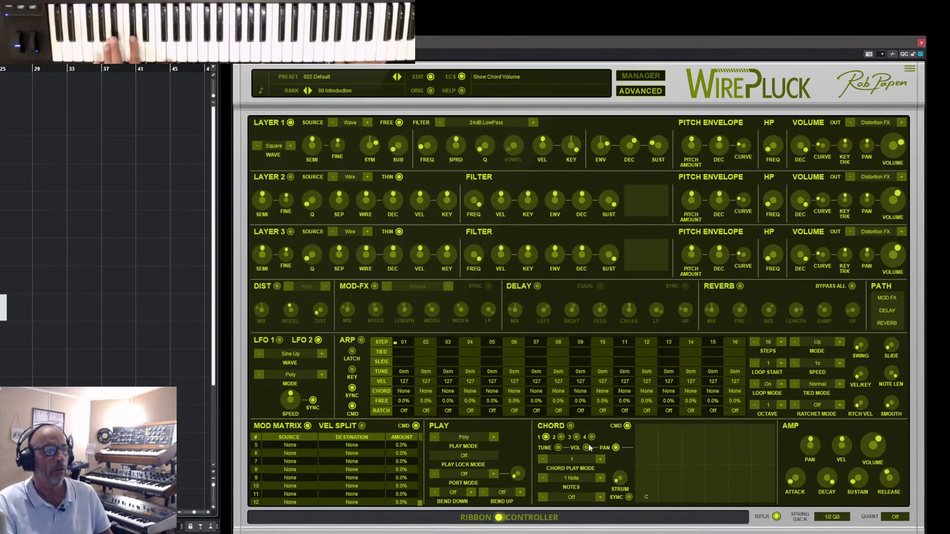
# - Try the Legato play mode, then switch the play mode to Mono
pyautogui.click(478, 440)
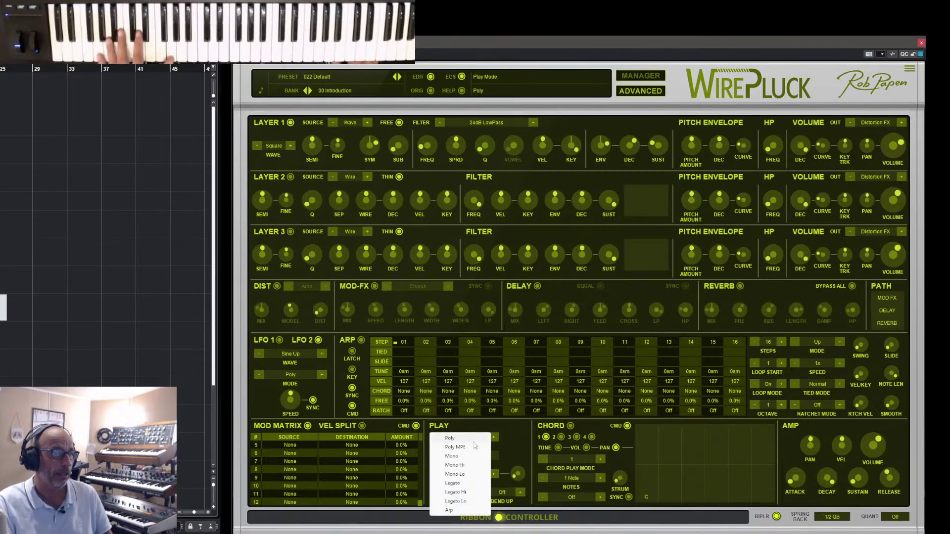
pyautogui.click(458, 484)
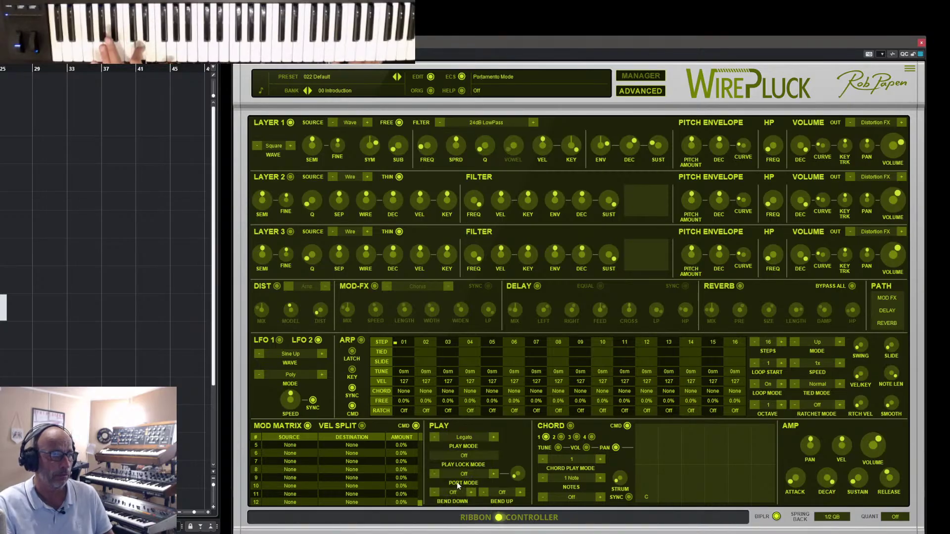
pyautogui.click(474, 439)
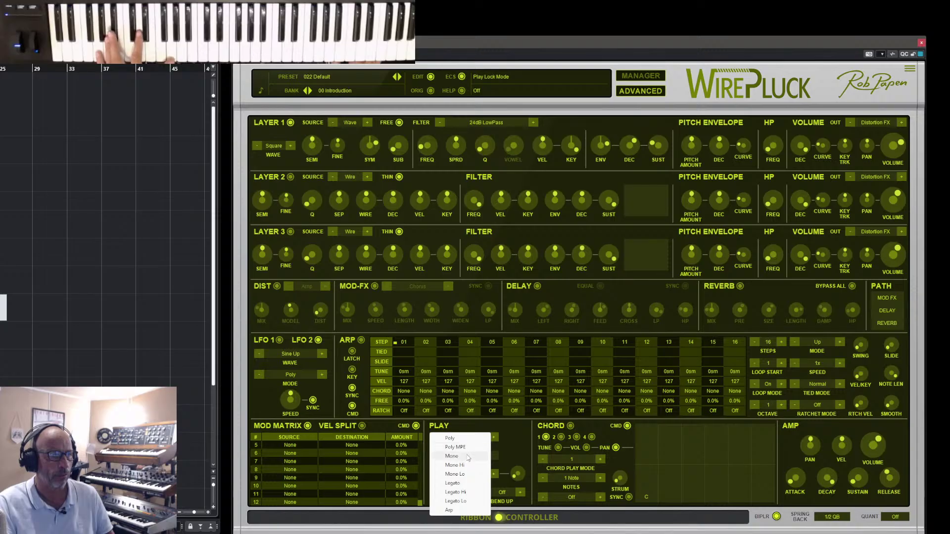
pyautogui.click(467, 457)
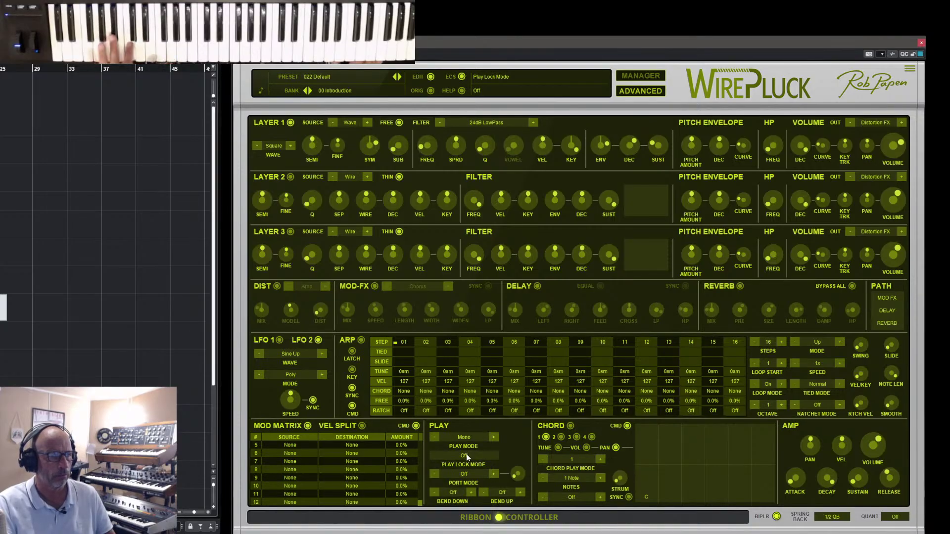
# - Set both the pitch bend down and pitch bend up ranges to 2 semitones
pyautogui.click(472, 492)
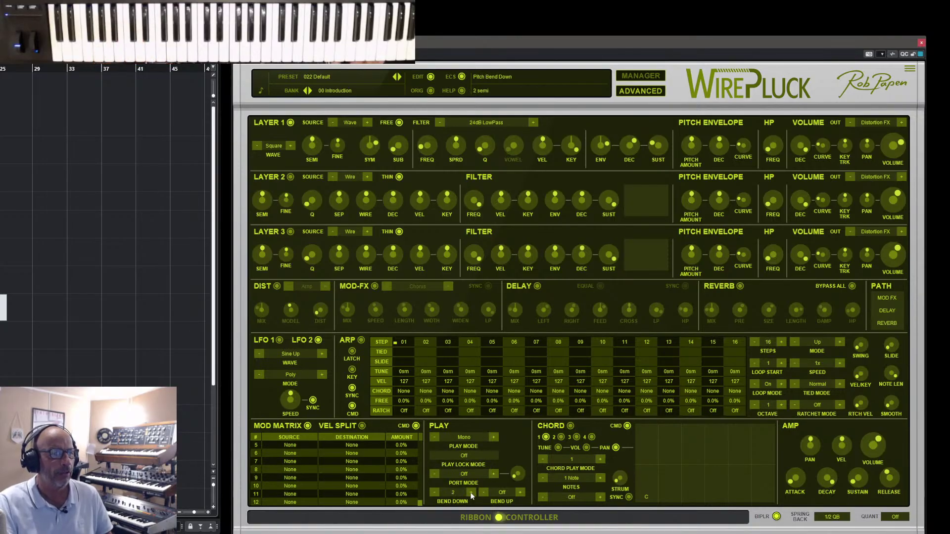
pyautogui.click(520, 493)
pyautogui.click(520, 493)
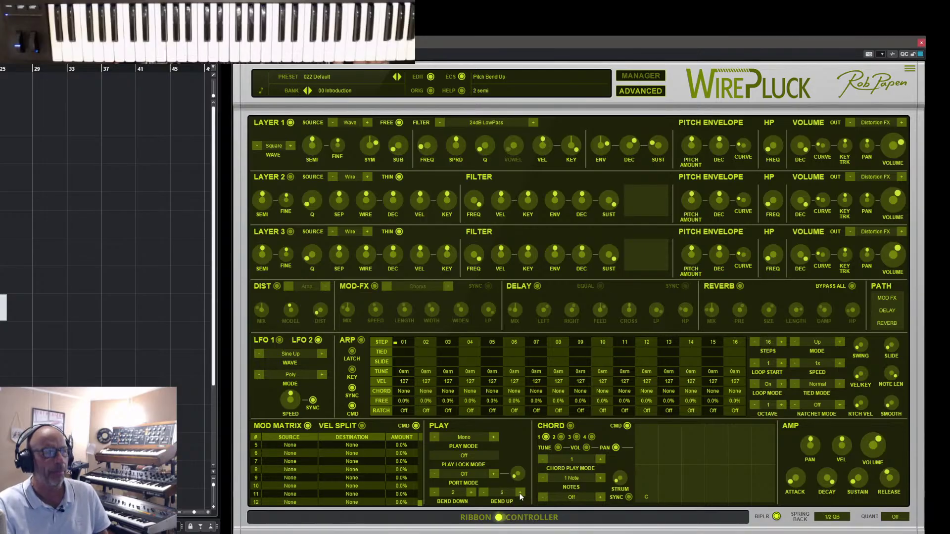
pyautogui.click(346, 76)
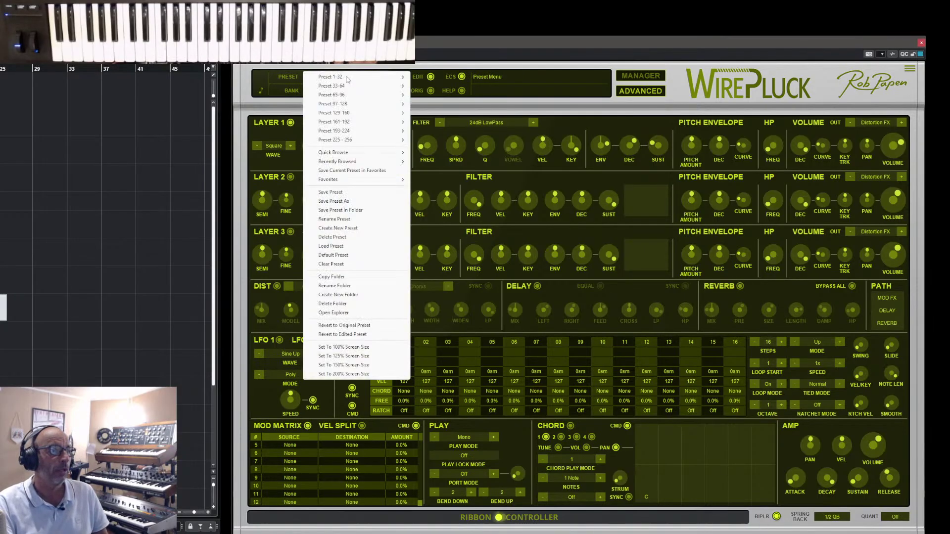
pyautogui.click(356, 202)
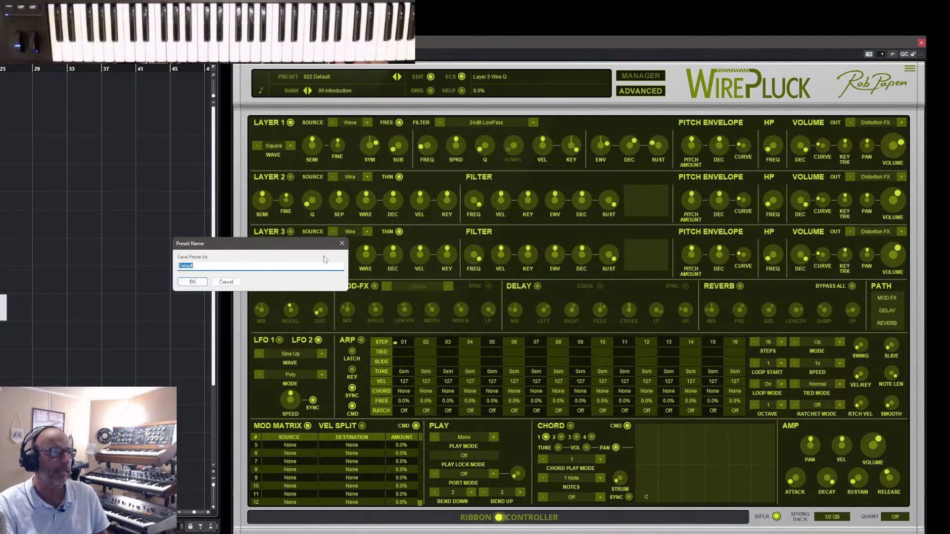
pyautogui.click(227, 283)
# - Save the preset into the 04 Bass Sounds 01 folder under the name Bass Basic SH Wave
pyautogui.click(331, 76)
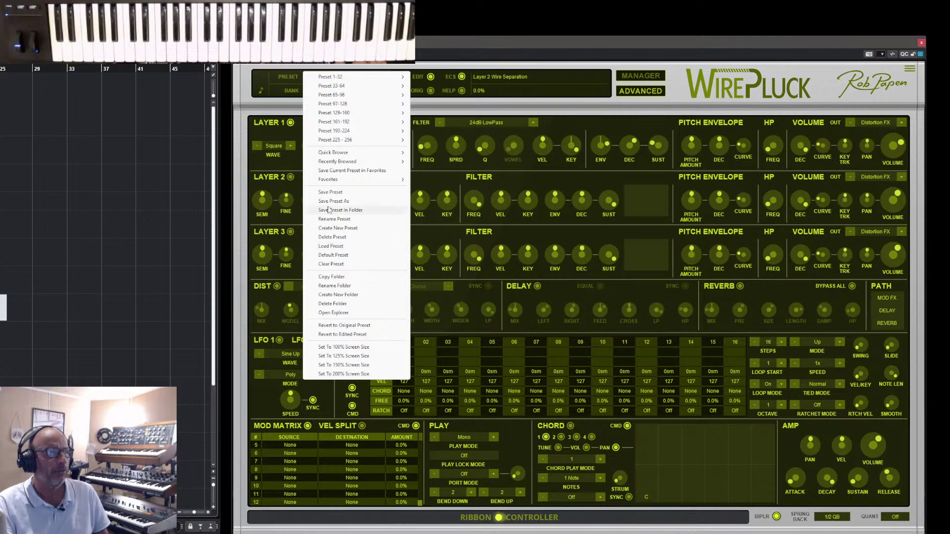
pyautogui.click(348, 211)
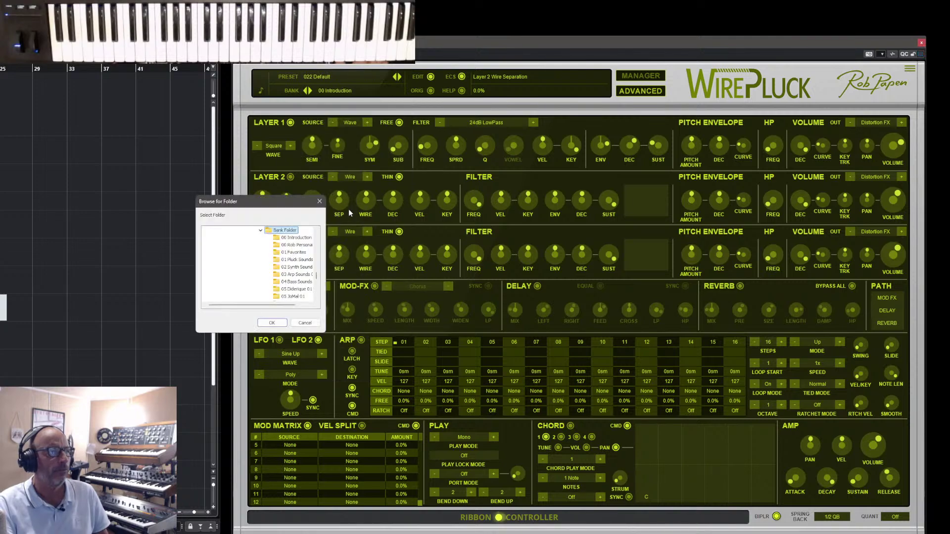
pyautogui.click(280, 283)
pyautogui.click(272, 323)
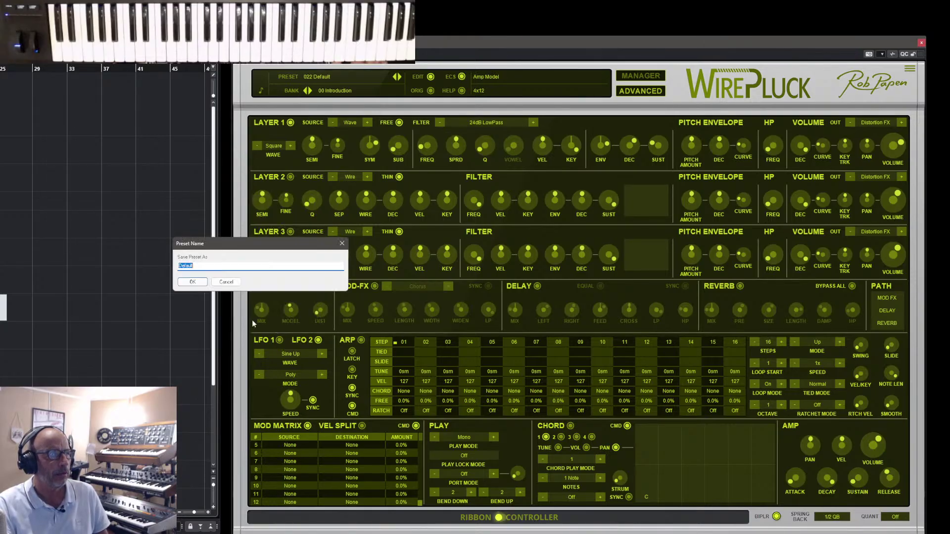
pyautogui.write('Ba')
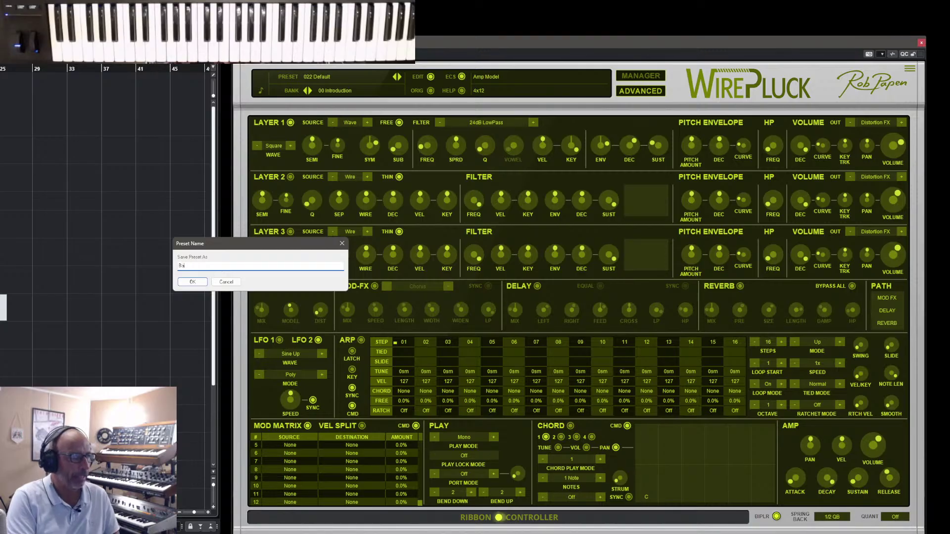
pyautogui.write('ss Basi')
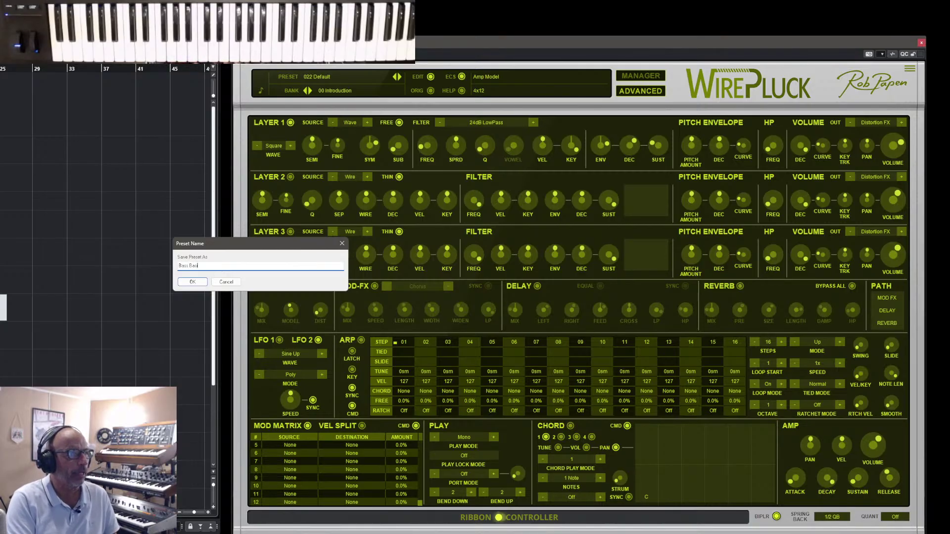
pyautogui.write('c SH')
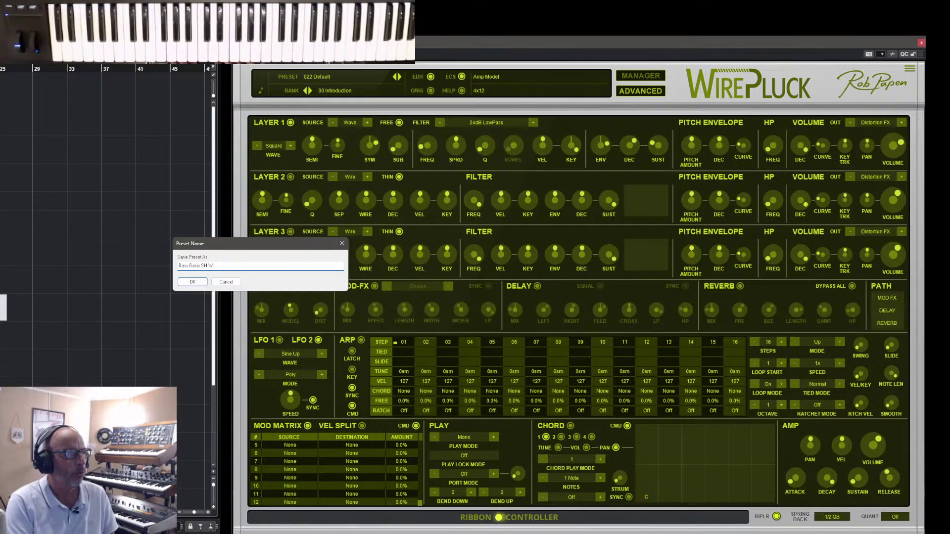
pyautogui.write('Wave')
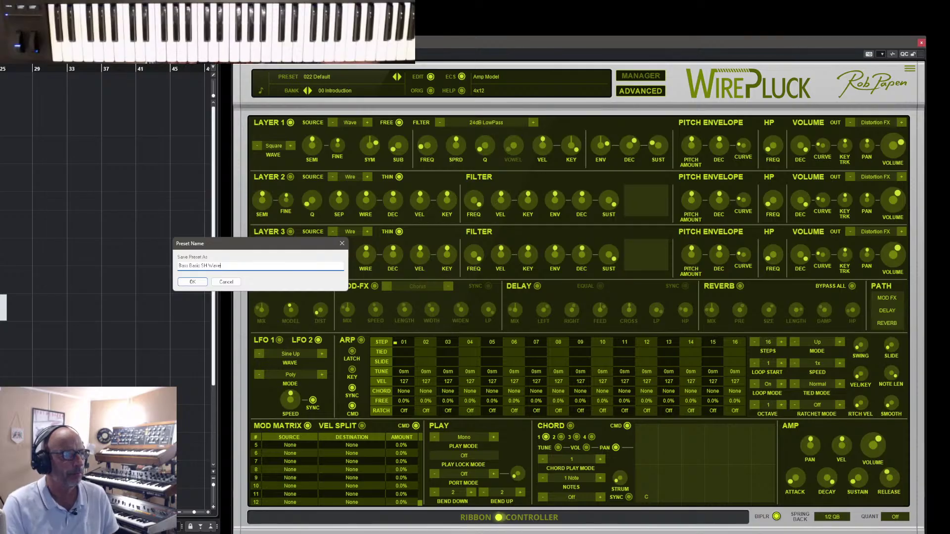
pyautogui.click(197, 280)
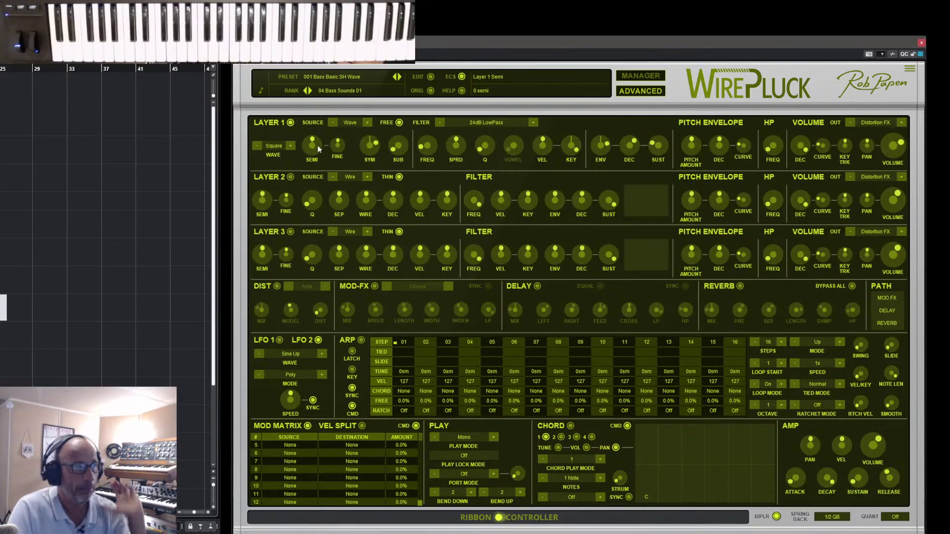
# - Raise Layer 1's sub-oscillator volume to add low end to the square wave
pyautogui.moveTo(398, 146)
pyautogui.mouseDown()
pyautogui.moveTo(419, 100)
pyautogui.moveTo(396, 147)
pyautogui.mouseUp()
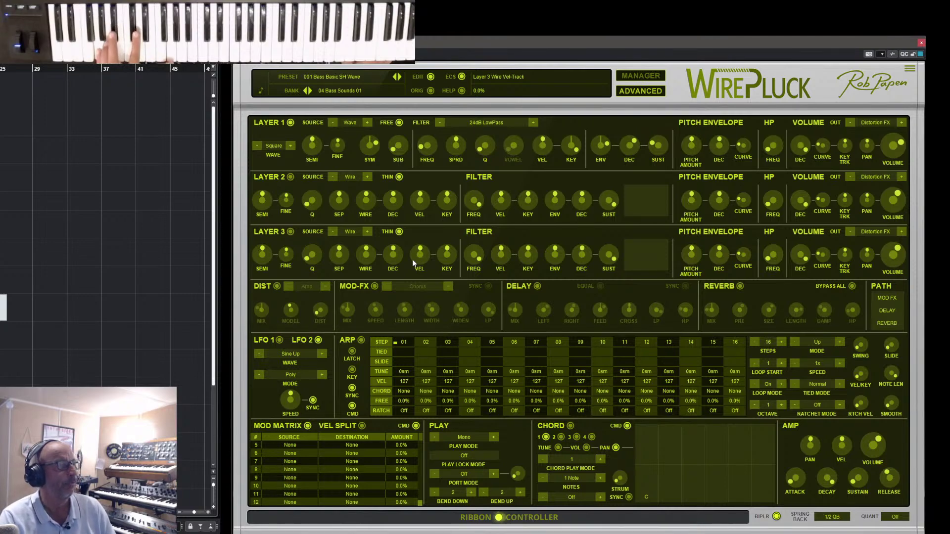
pyautogui.moveTo(399, 147)
pyautogui.mouseDown()
pyautogui.moveTo(404, 111)
pyautogui.moveTo(405, 133)
pyautogui.mouseUp()
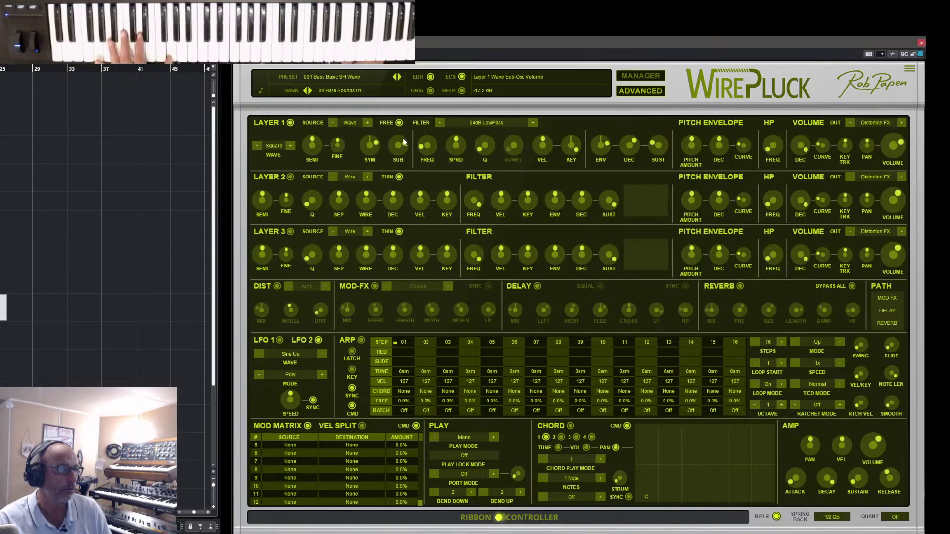
pyautogui.scroll(2, 404, 140)
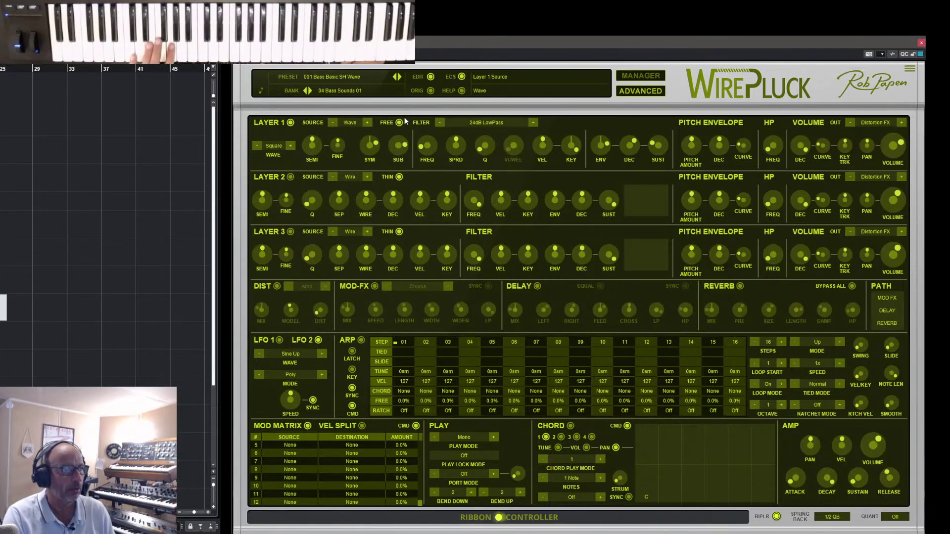
# - Save the variation as a separate preset named Bass Basic SH WaveSub
pyautogui.click(355, 77)
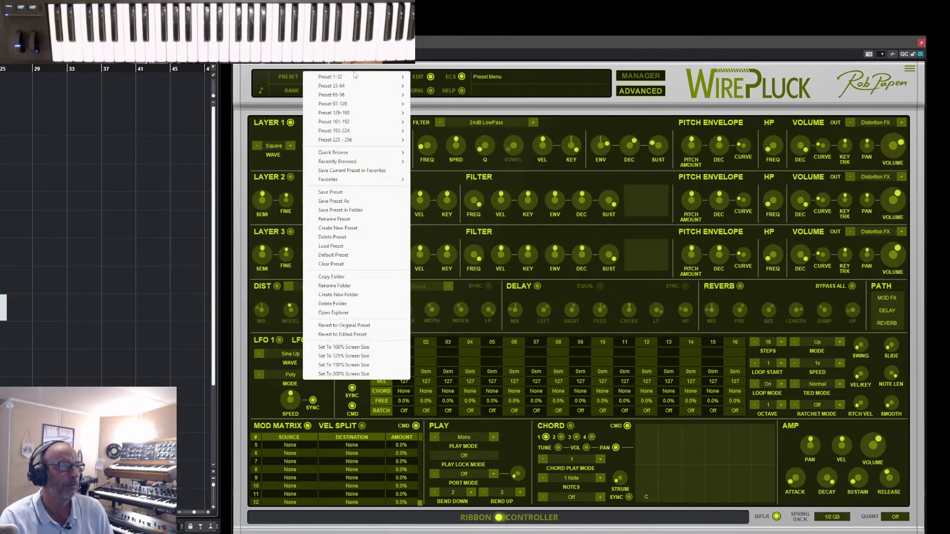
pyautogui.click(333, 201)
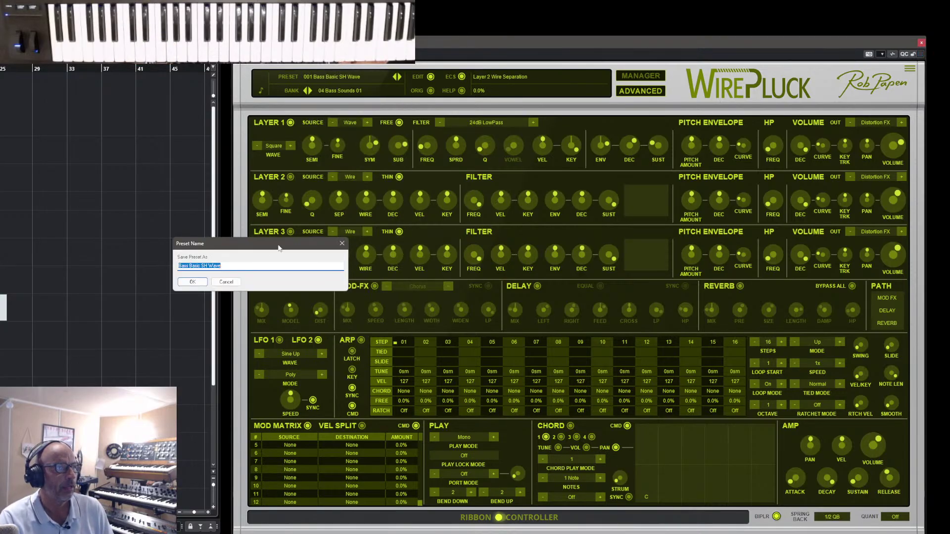
pyautogui.click(243, 265)
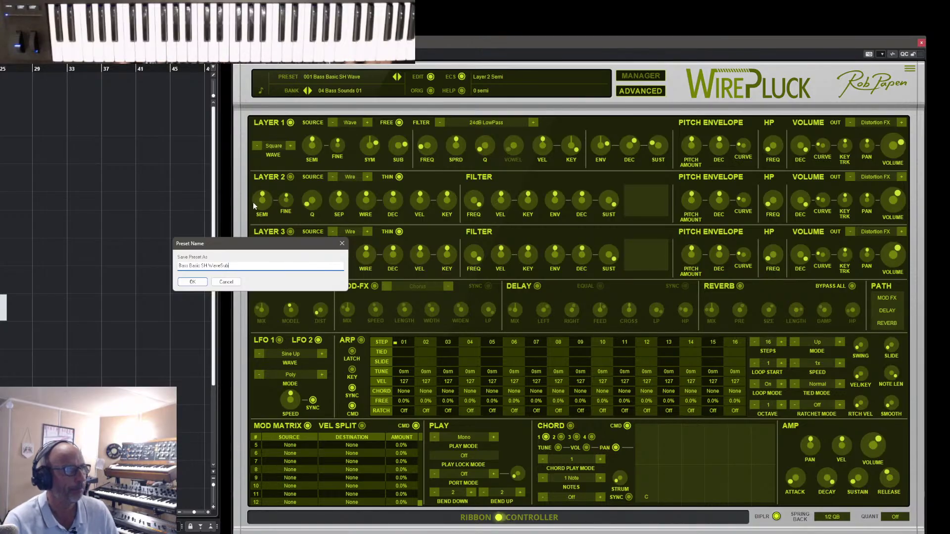
pyautogui.click(193, 282)
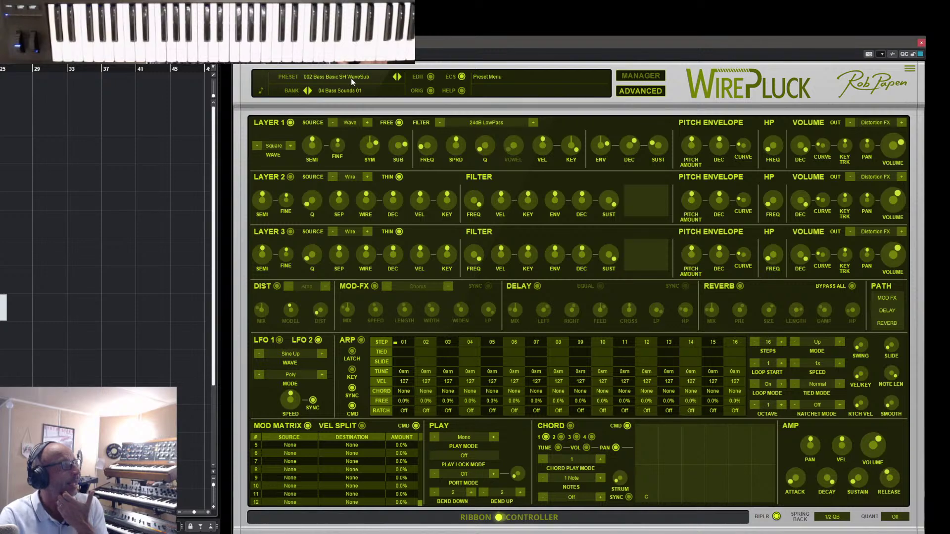
# - Return to the Bass Basic SH Wave preset and, with Layer 2 on, set Layer 2's volume envelope decay to 390.7 ms
pyautogui.click(395, 77)
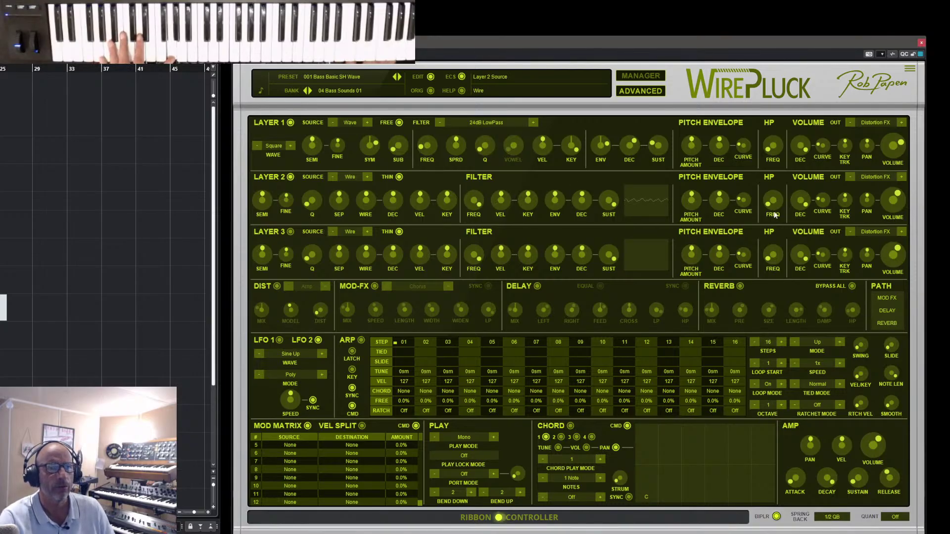
pyautogui.moveTo(792, 200); pyautogui.dragTo(795, 235)
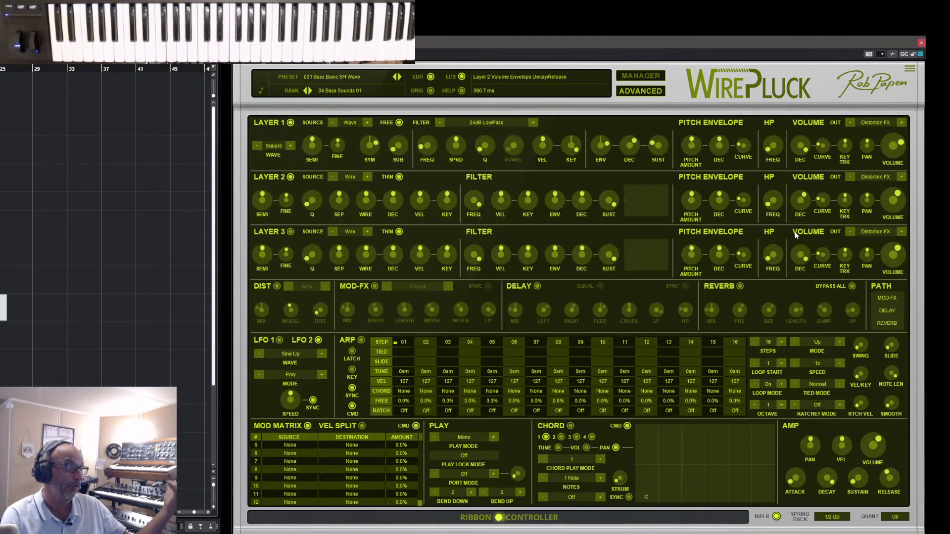
# - Save the wave-and-wire variation as a separate preset named Bass Basic SH WaveWire
pyautogui.click(340, 79)
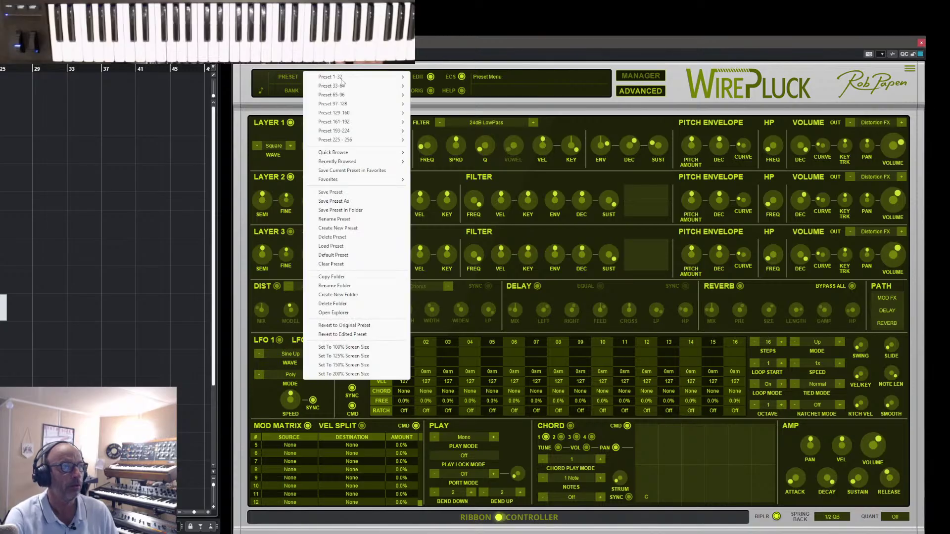
pyautogui.click(351, 201)
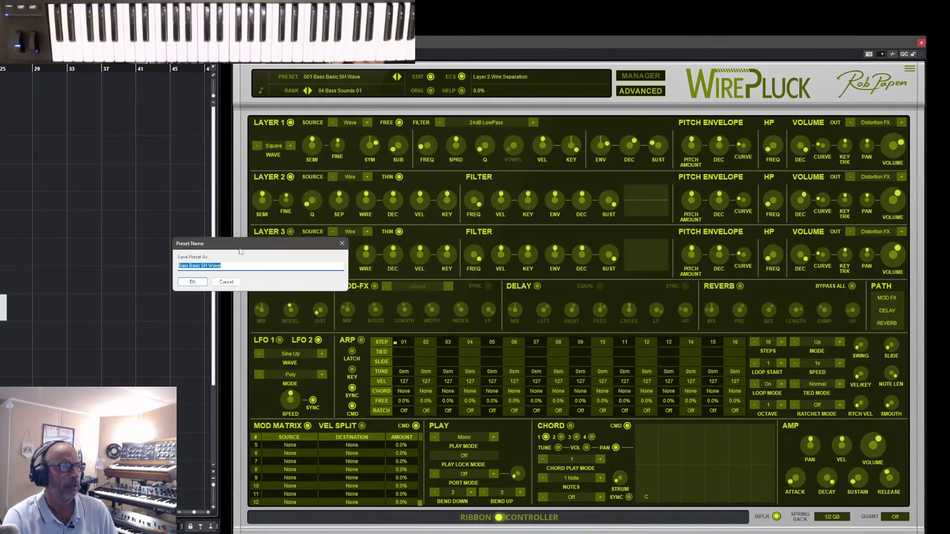
pyautogui.click(229, 265)
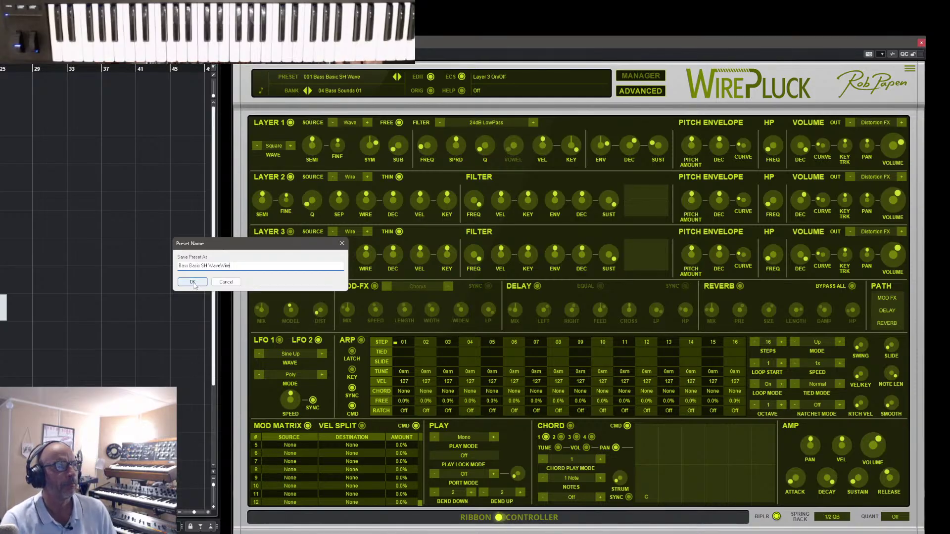
pyautogui.click(193, 282)
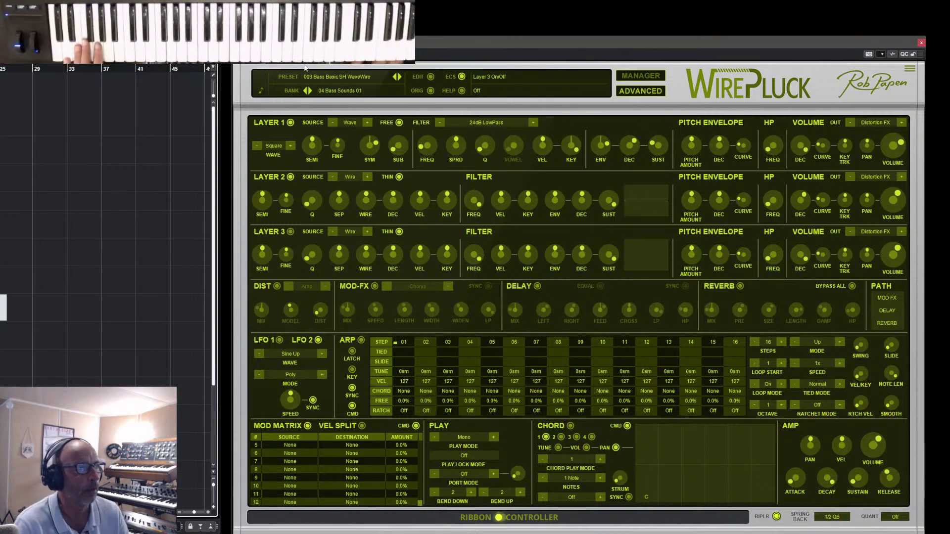
# - Compare the saved variations by loading Bass Basic SH WaveSub and returning to Bass Basic SH WaveWire
pyautogui.click(394, 76)
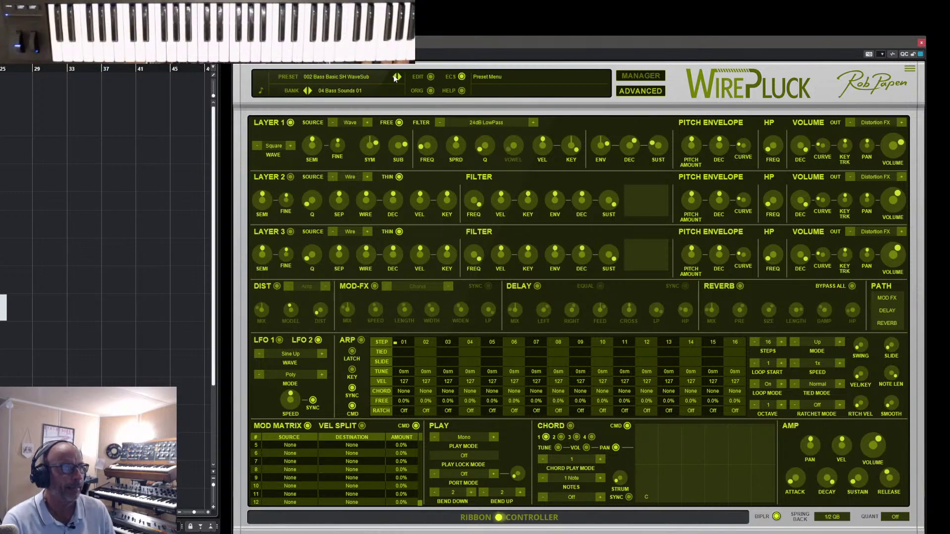
pyautogui.click(398, 76)
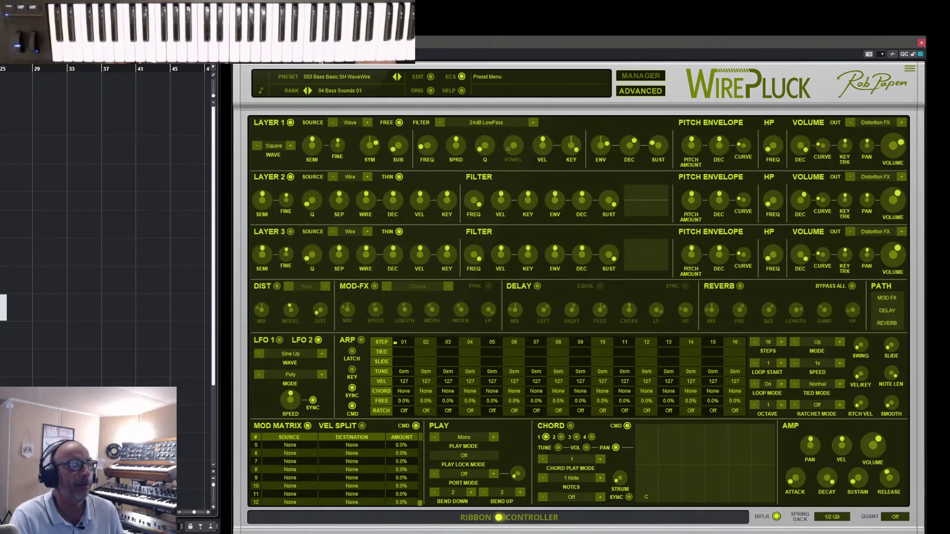
# - Leave the advanced view and show the preset manager with the bank's presets
pyautogui.click(643, 90)
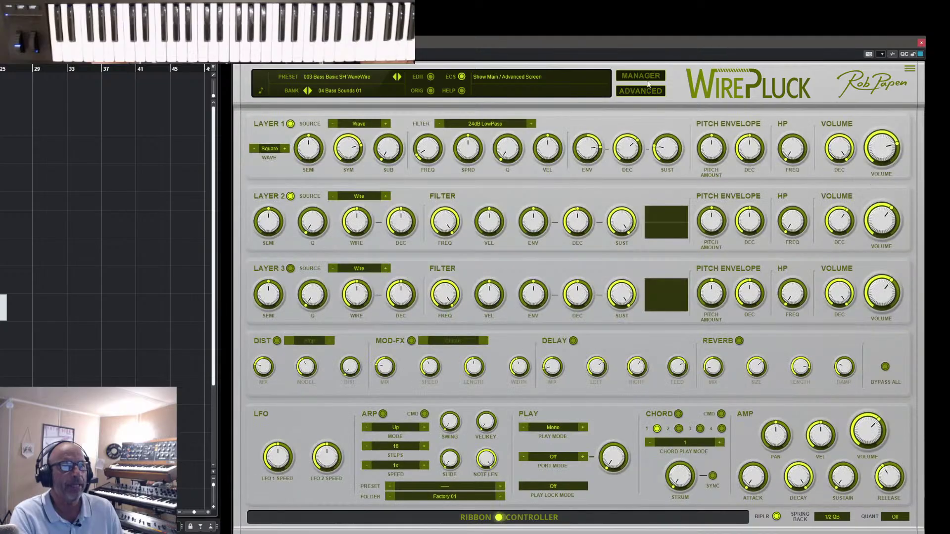
pyautogui.click(641, 75)
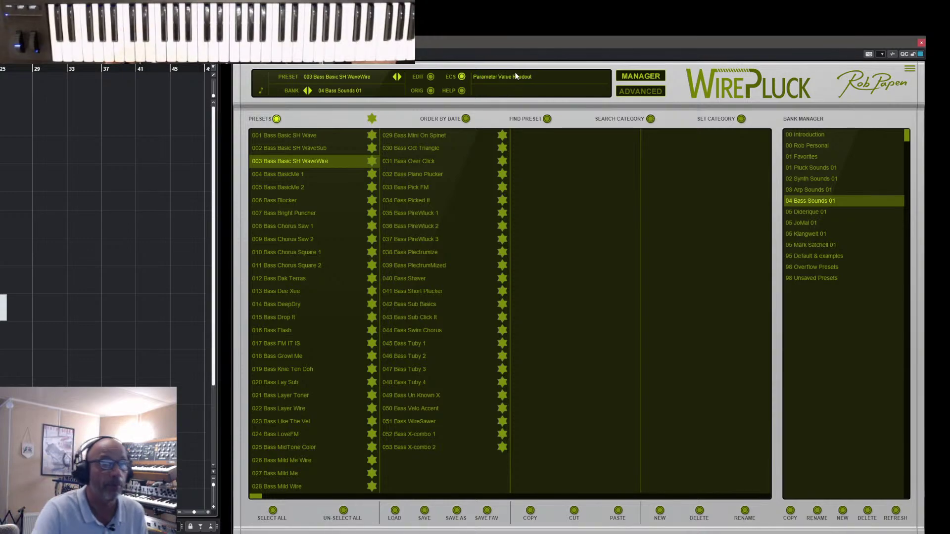
pyautogui.click(650, 78)
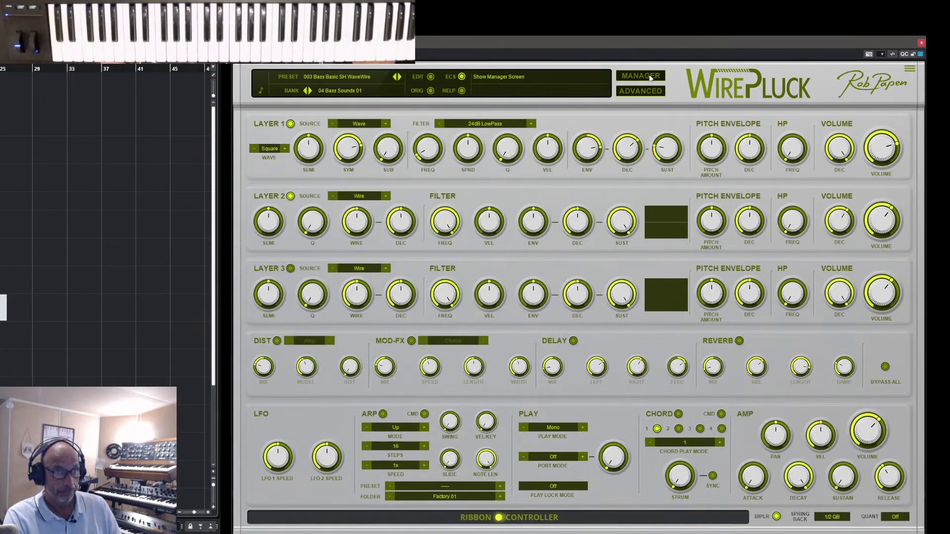
pyautogui.click(651, 78)
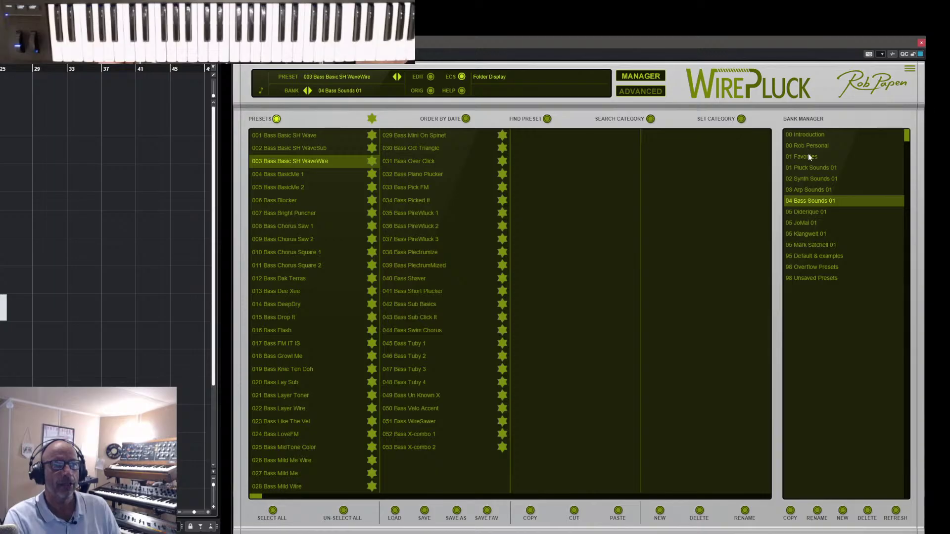
# - Sort the 03 Arp Sounds 01 bank by date and audition Arp Chord Wire Talk and Arp Silver Ring
pyautogui.click(815, 191)
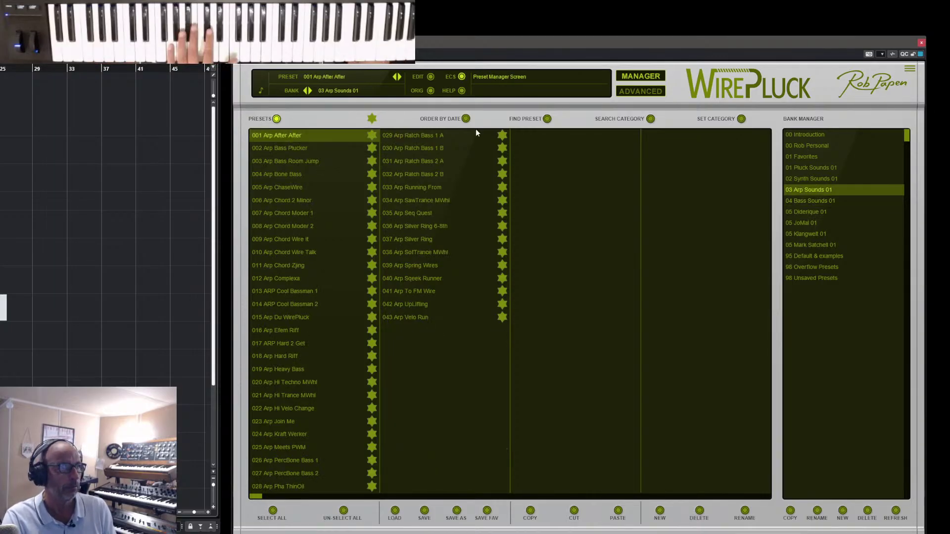
pyautogui.click(465, 119)
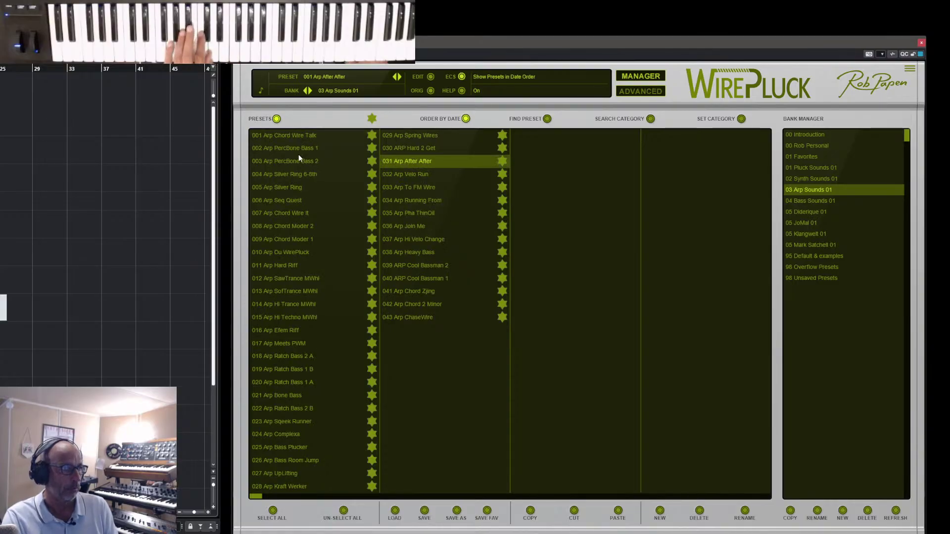
pyautogui.click(287, 138)
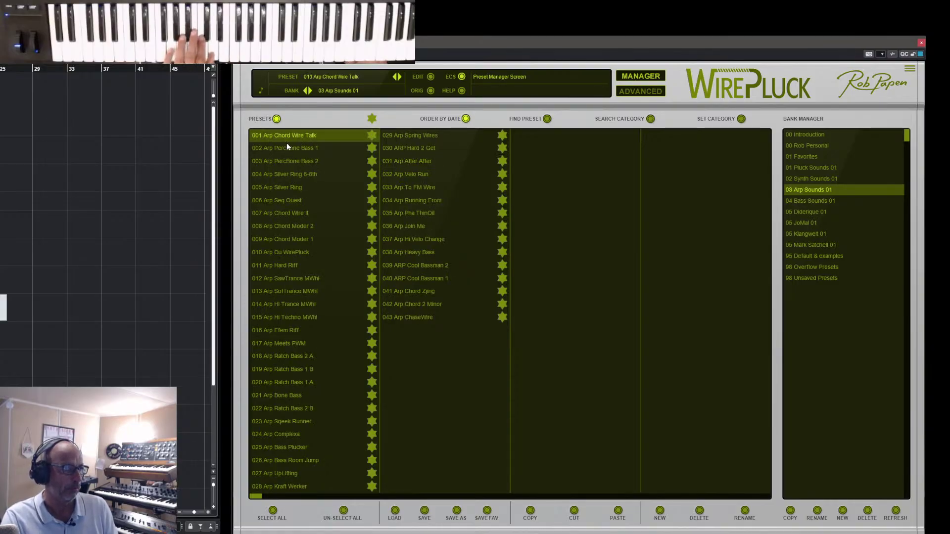
pyautogui.click(276, 188)
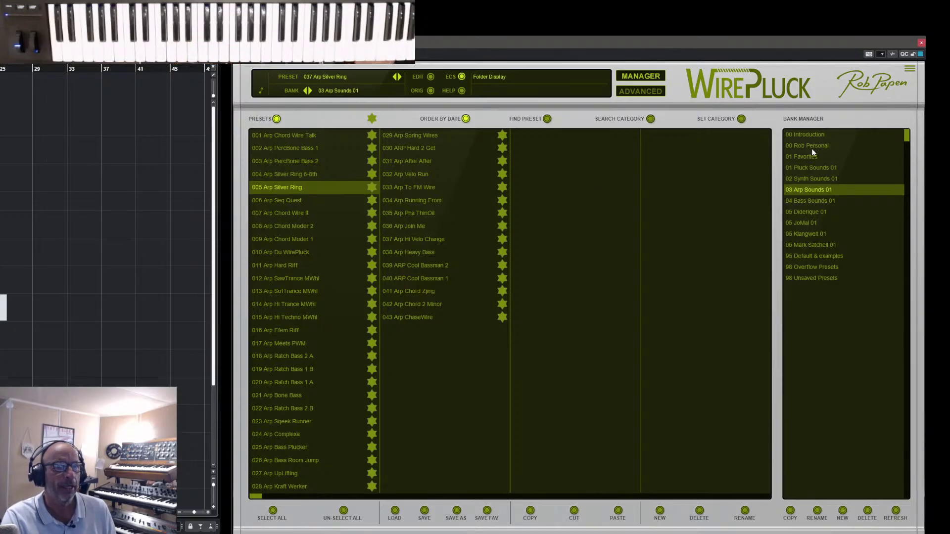
# - Load A Flower Pluck from the 00 Introduction bank and return to the main synth view
pyautogui.click(814, 134)
pyautogui.click(639, 77)
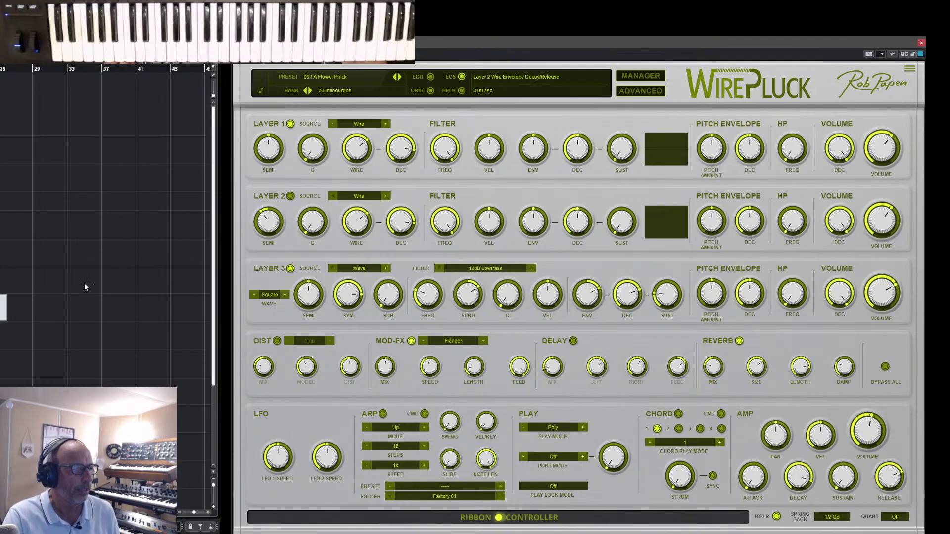
# - Switch to the browser showing the Bandcamp album The Geologic Timezones 1, bringing its window into view and enlarging it
pyautogui.click(307, 505)
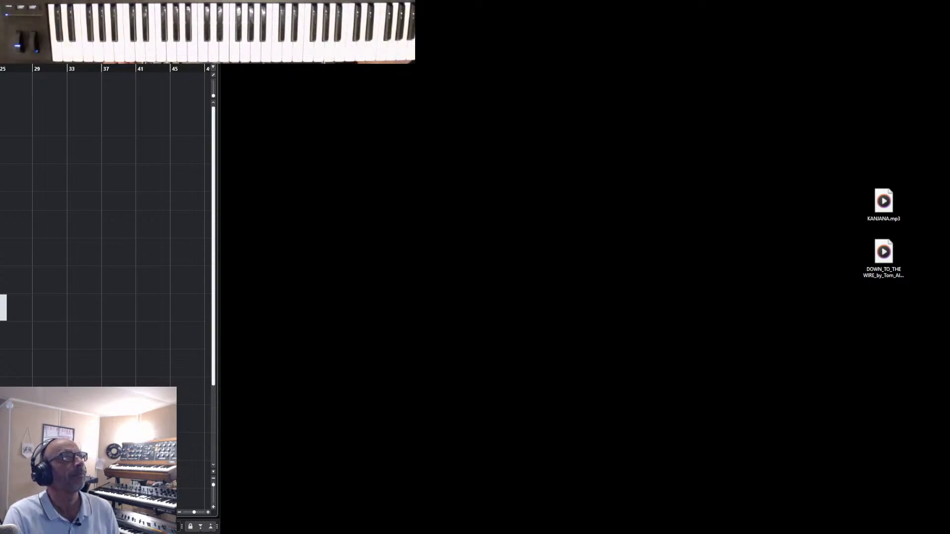
pyautogui.moveTo(678, 0); pyautogui.dragTo(479, 73)
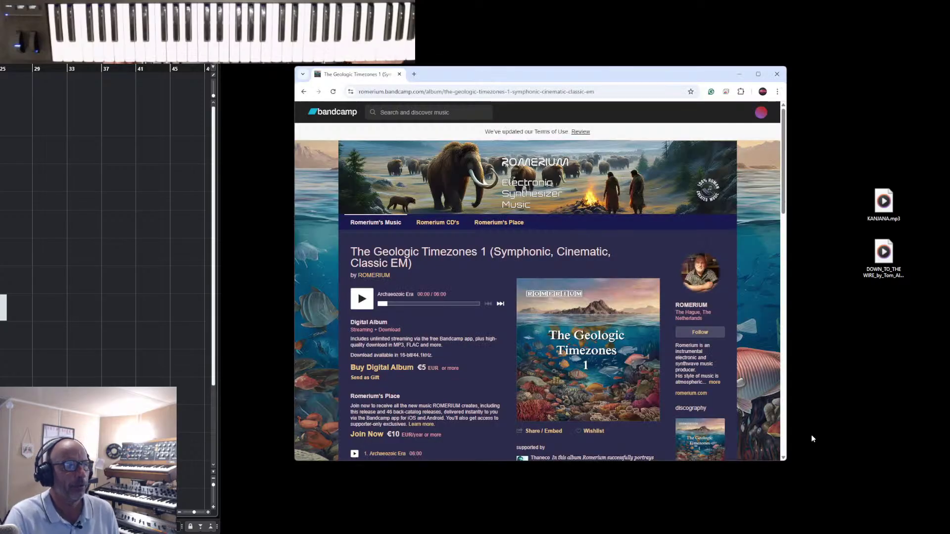
pyautogui.moveTo(787, 462); pyautogui.dragTo(943, 514)
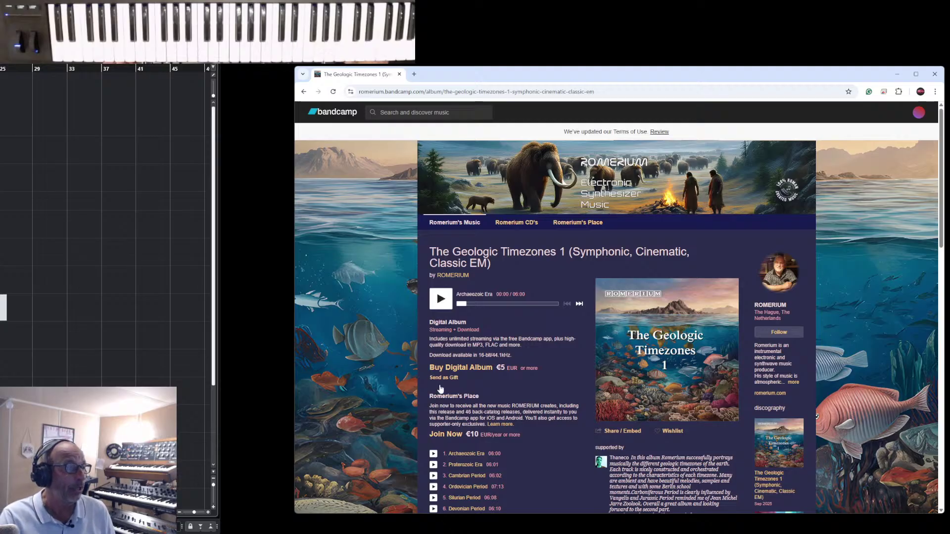
# - Switch to File Explorer with the downloaded album files, play the 04 Ordovician Period MP3 in the media player and show its volume control
pyautogui.scroll(-1, 396, 421)
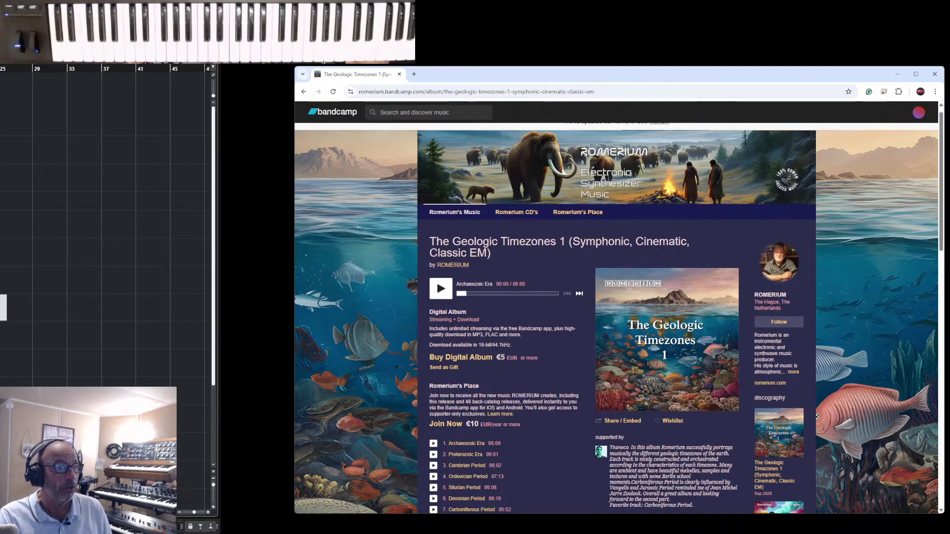
pyautogui.hotkey('alt', 'Tab')
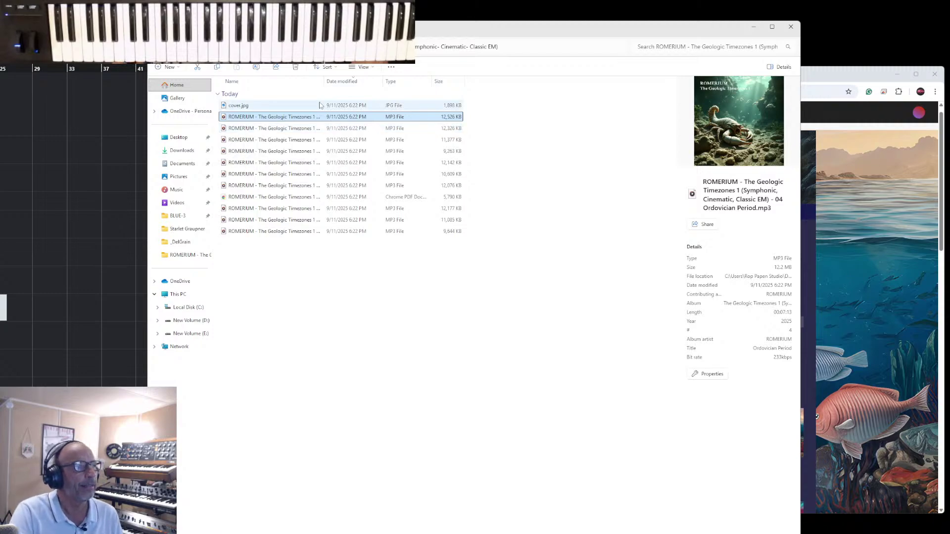
pyautogui.moveTo(324, 86); pyautogui.dragTo(410, 91)
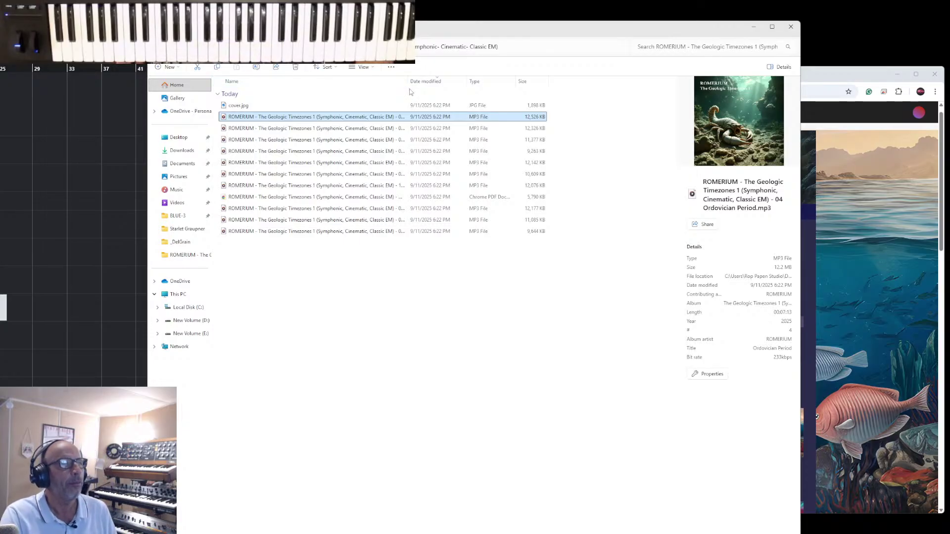
pyautogui.doubleClick(223, 119)
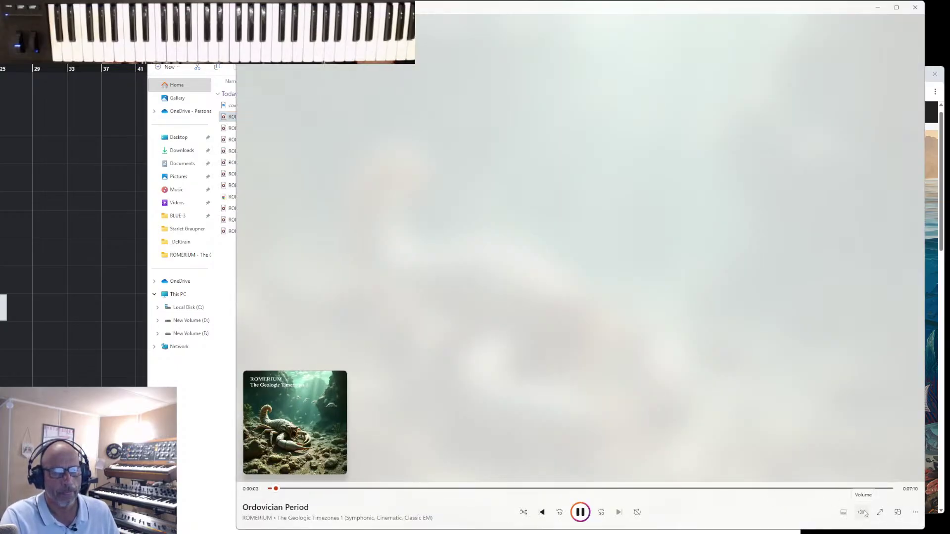
pyautogui.click(862, 512)
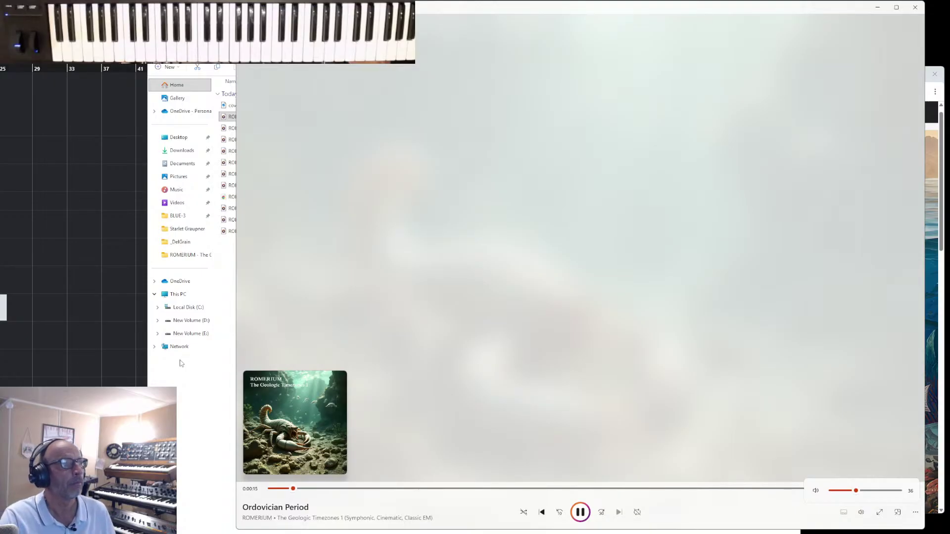
# - Return to File Explorer, widen the Name column to fit the full track file names, and move the window away from the player
pyautogui.hotkey('alt', 'Tab')
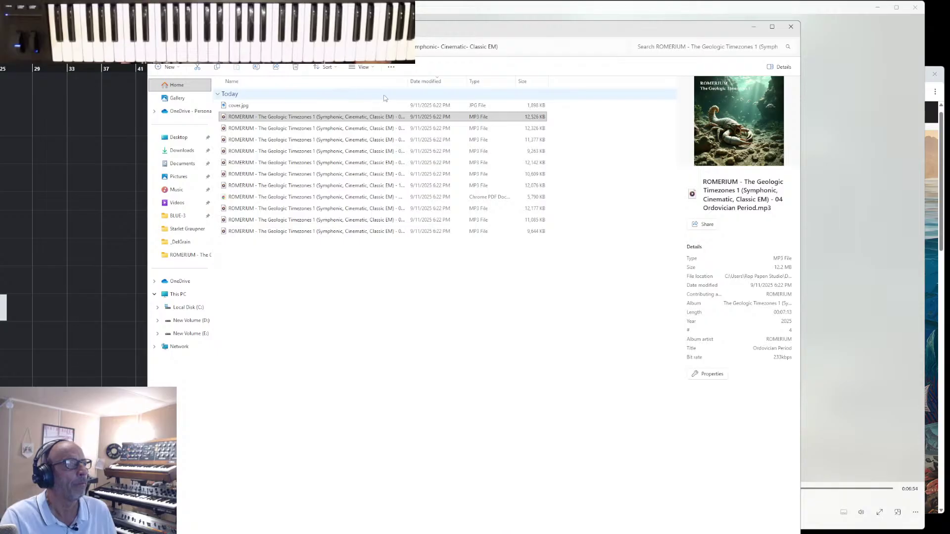
pyautogui.moveTo(407, 82); pyautogui.dragTo(483, 102)
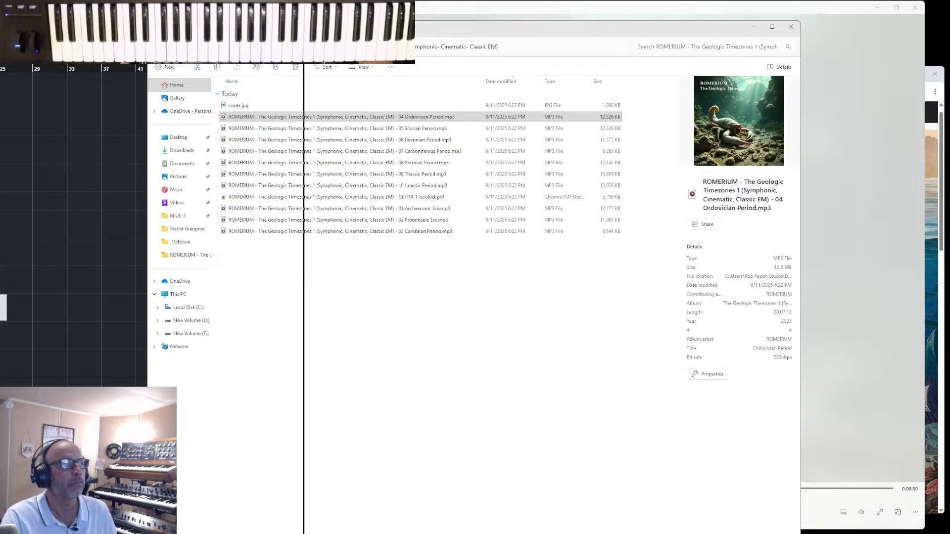
pyautogui.moveTo(710, 36); pyautogui.dragTo(190, 42)
pyautogui.click(269, 42)
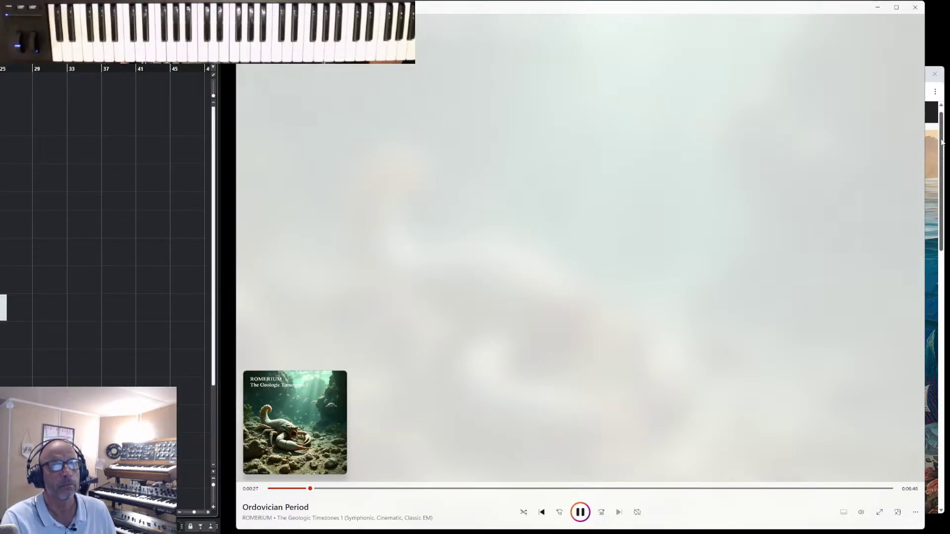
# - Bring the Bandcamp album page to the front, move the media player window aside and enlarge the browser window
pyautogui.click(941, 143)
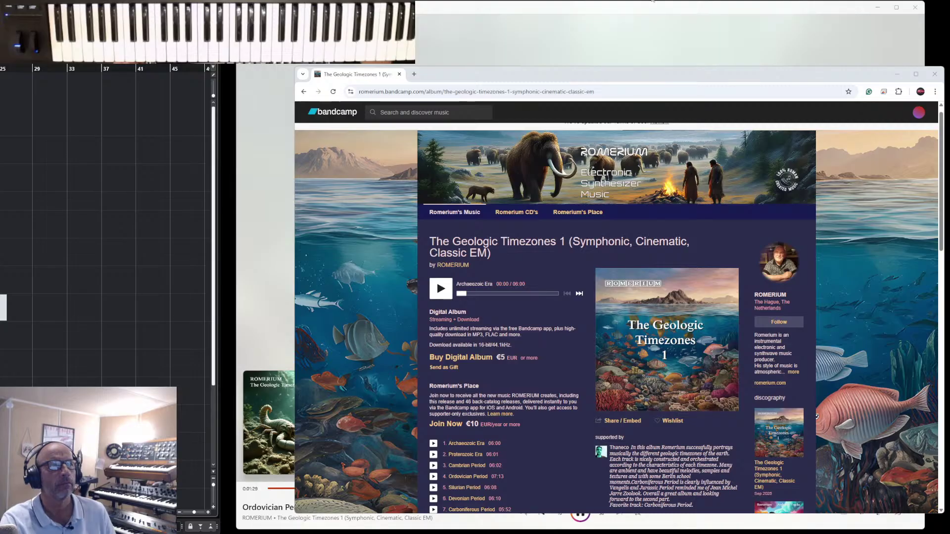
pyautogui.doubleClick(787, 9)
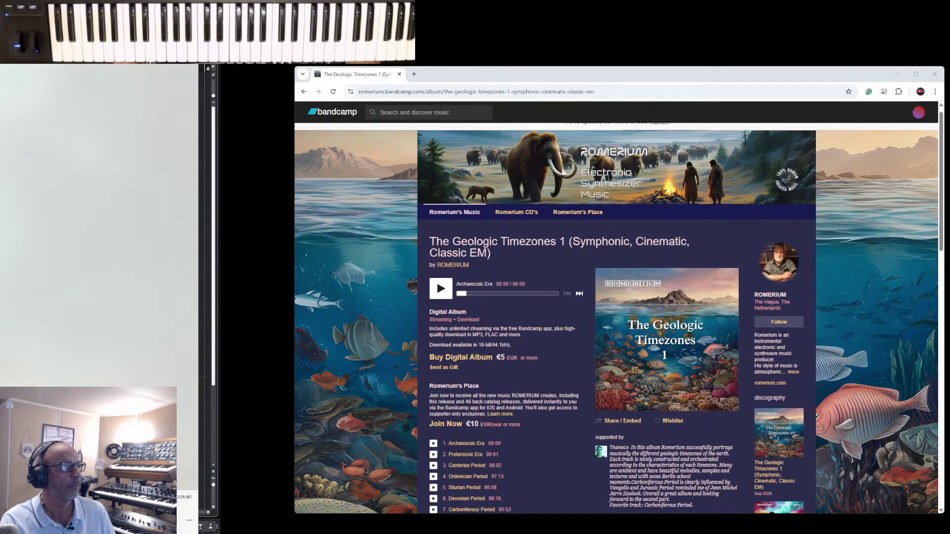
pyautogui.moveTo(513, 74); pyautogui.dragTo(455, 16)
pyautogui.moveTo(887, 456); pyautogui.dragTo(943, 533)
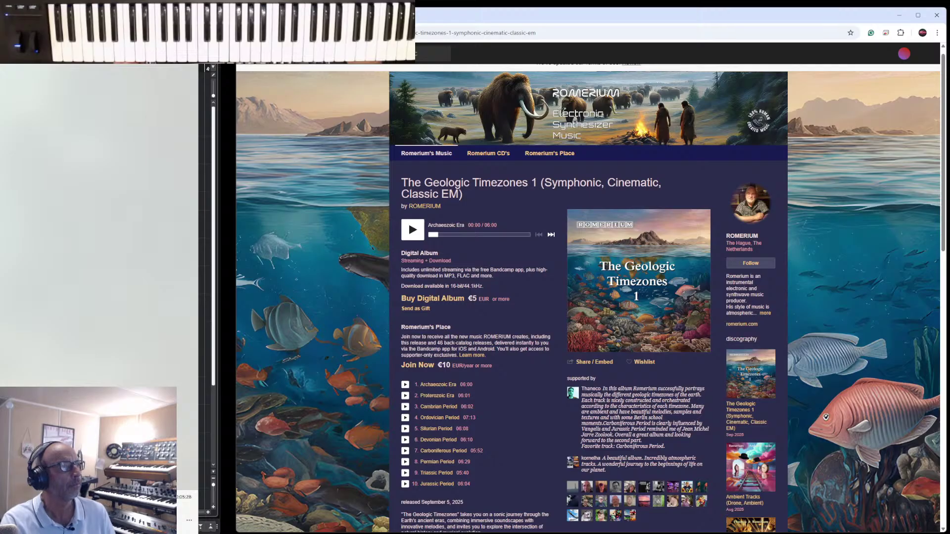
pyautogui.moveTo(195, 64); pyautogui.dragTo(195, 122)
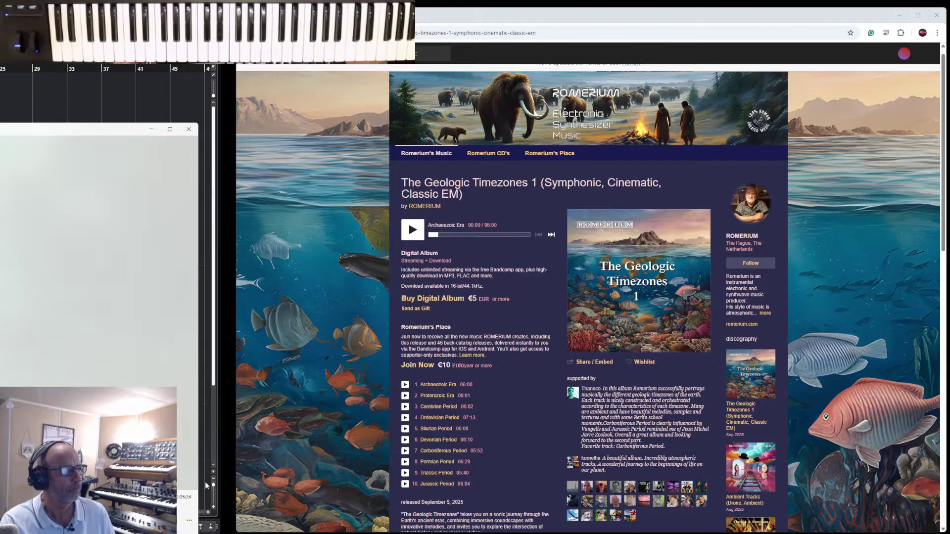